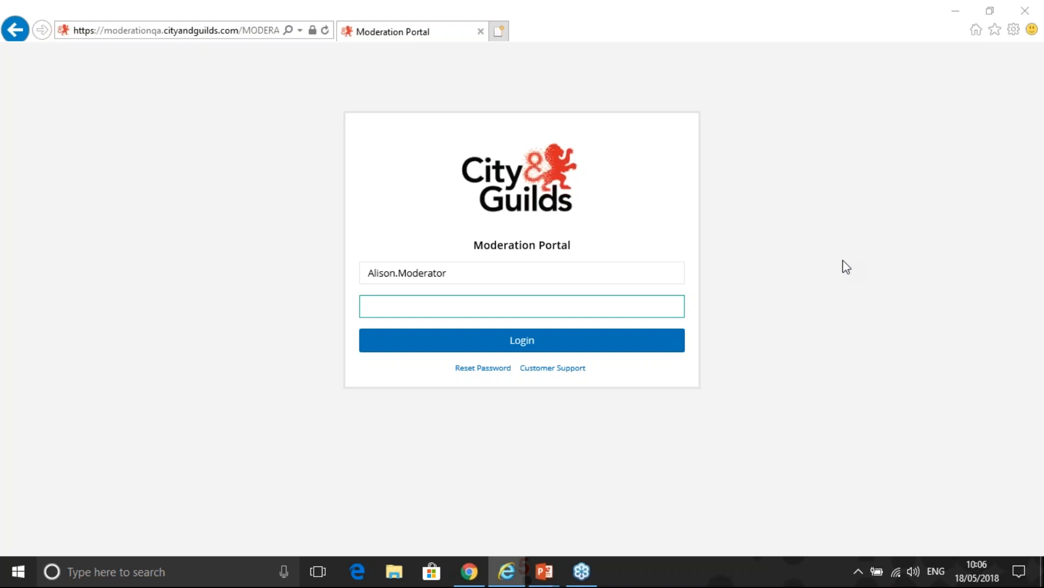
- Enter the account password for the moderator account and log in to the Moderation Portal
click(583, 315)
text(*********)
click(566, 352)
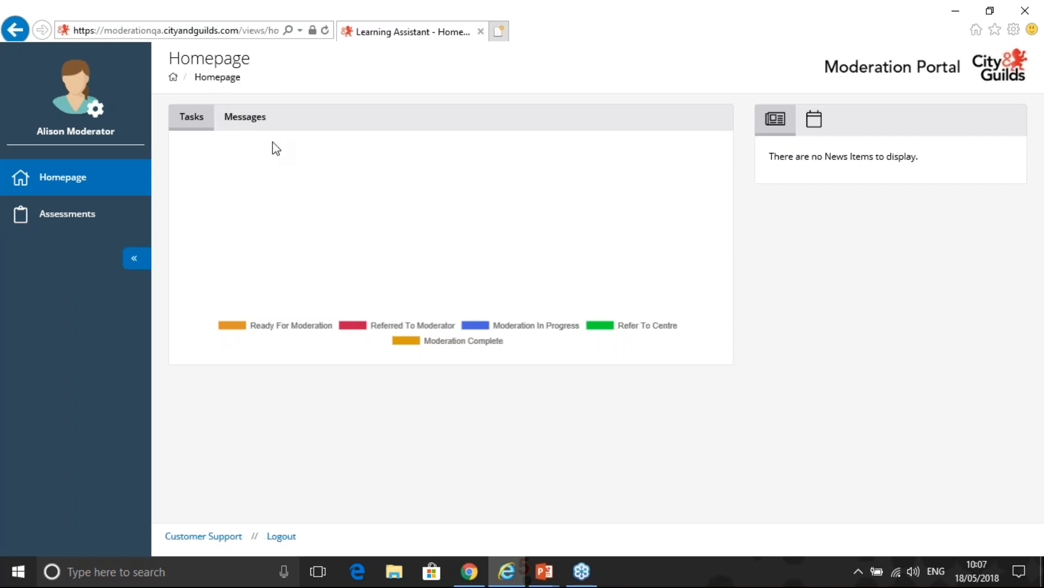
- Open the avatar upload window from the profile actions and close it without choosing a picture
click(64, 114)
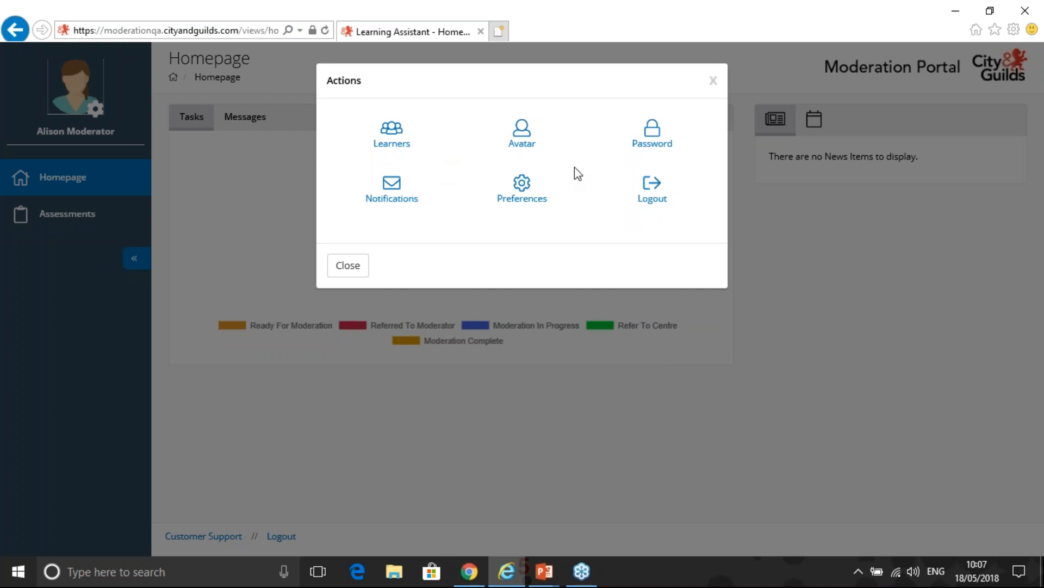
click(515, 139)
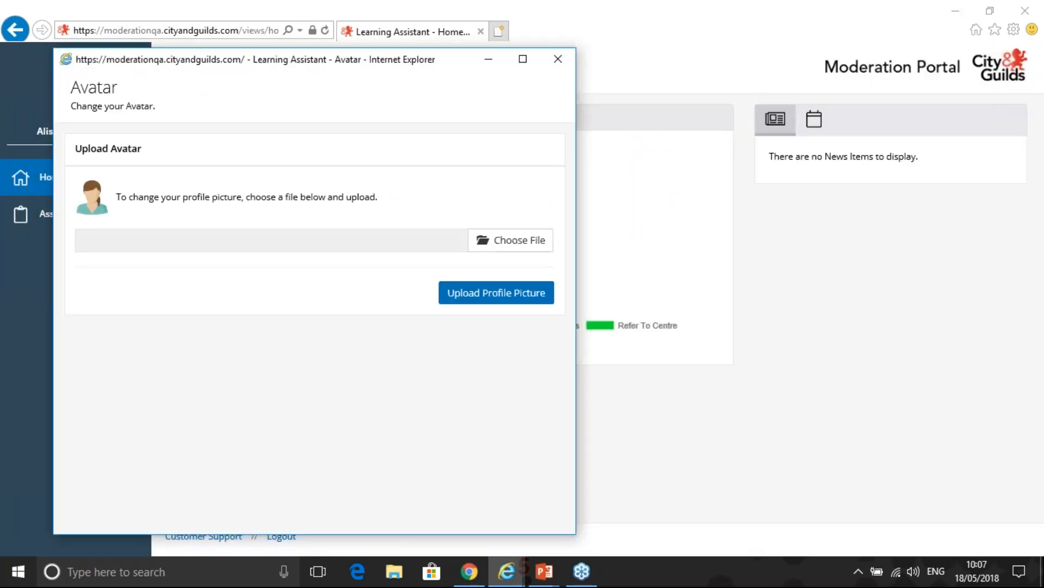
click(568, 68)
- Review the account's display preferences from the profile actions and close them without saving changes
click(93, 108)
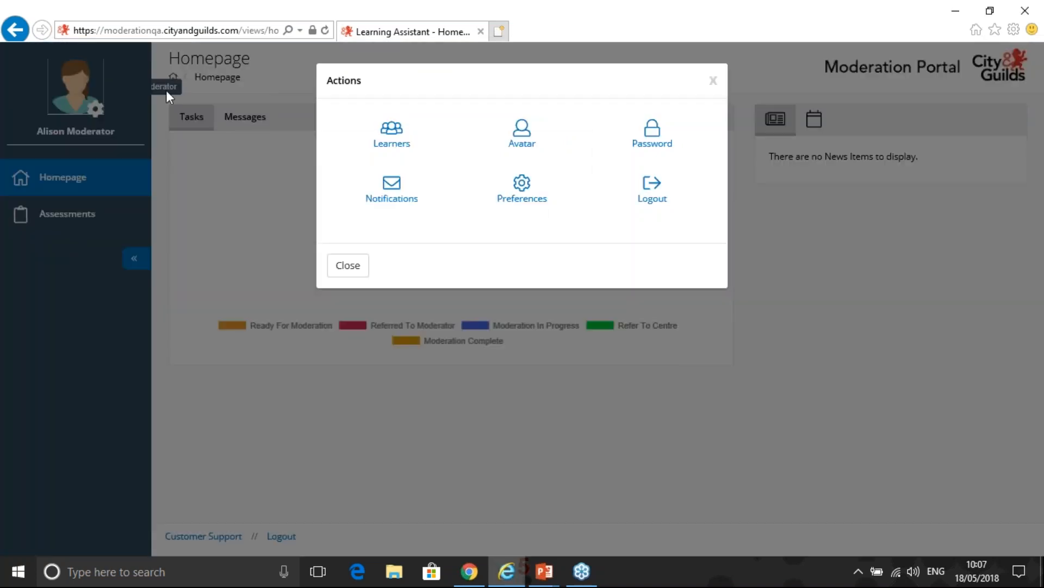
click(513, 200)
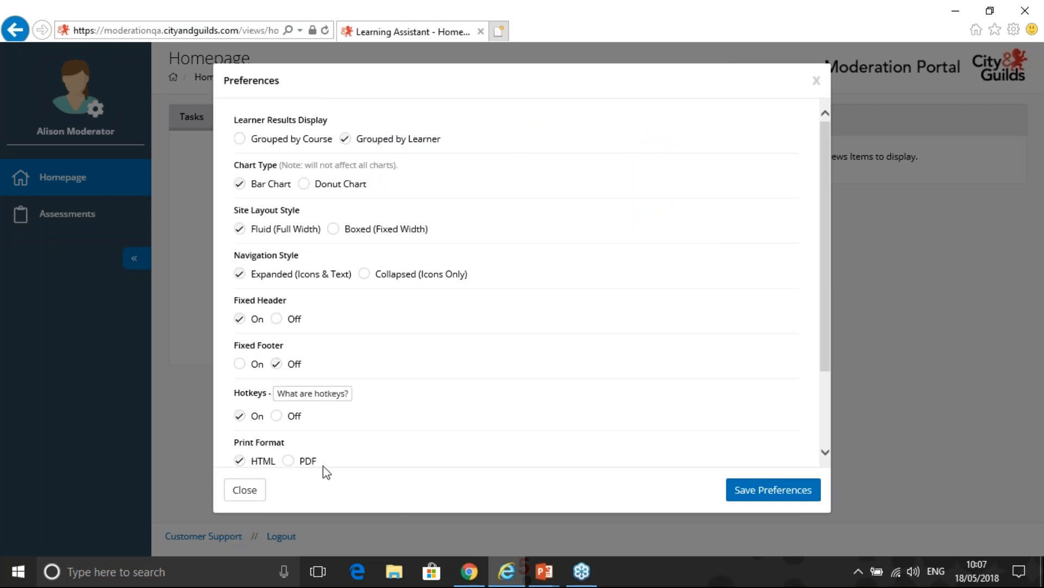
click(246, 489)
click(76, 87)
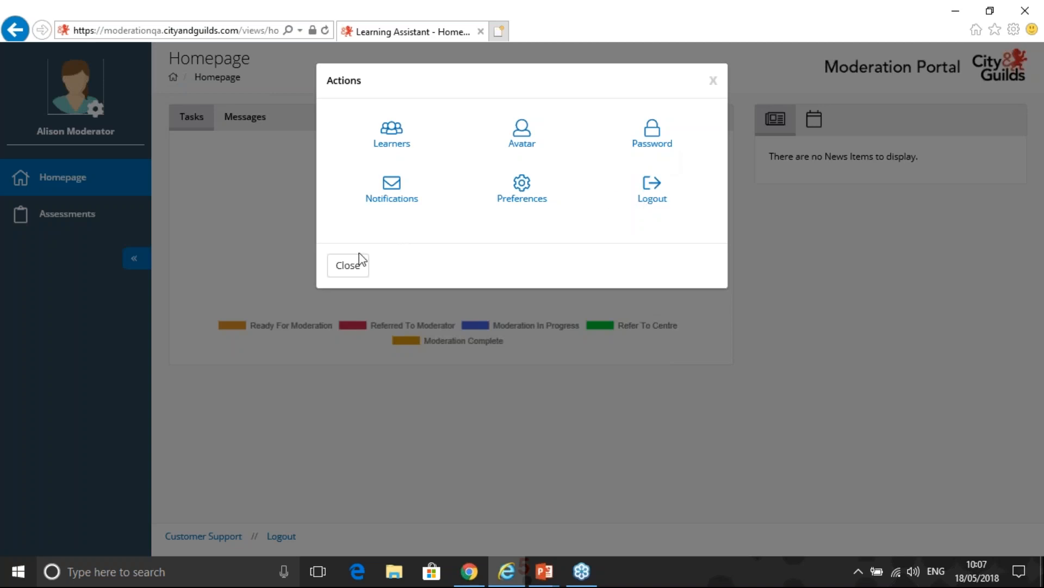
click(356, 267)
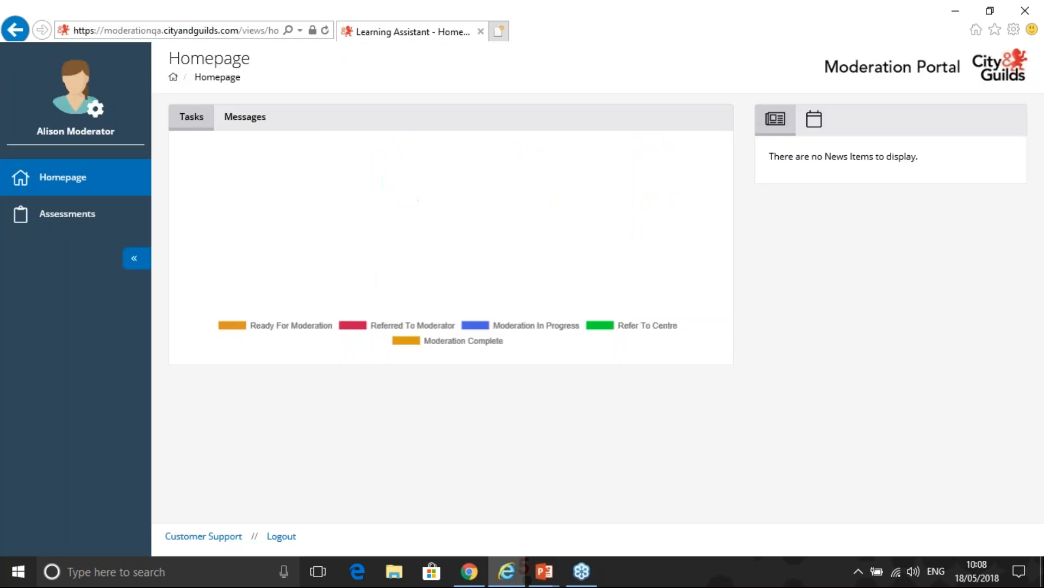
- In the assessment record search, filter by company 037756 and course 0172-25 Level 2 Technical Certificate in Equine Care
key(alt+Tab)
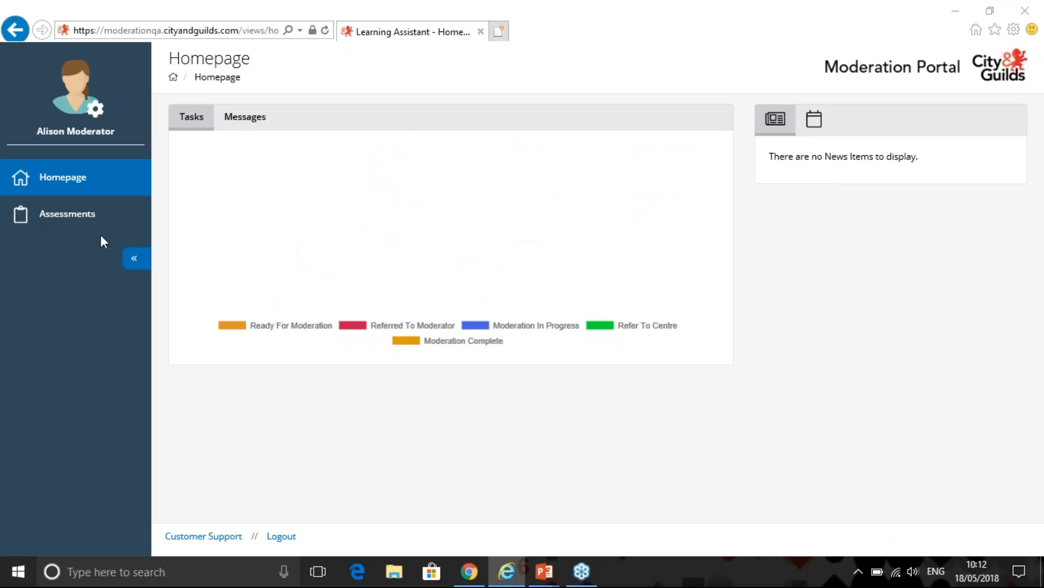
click(77, 223)
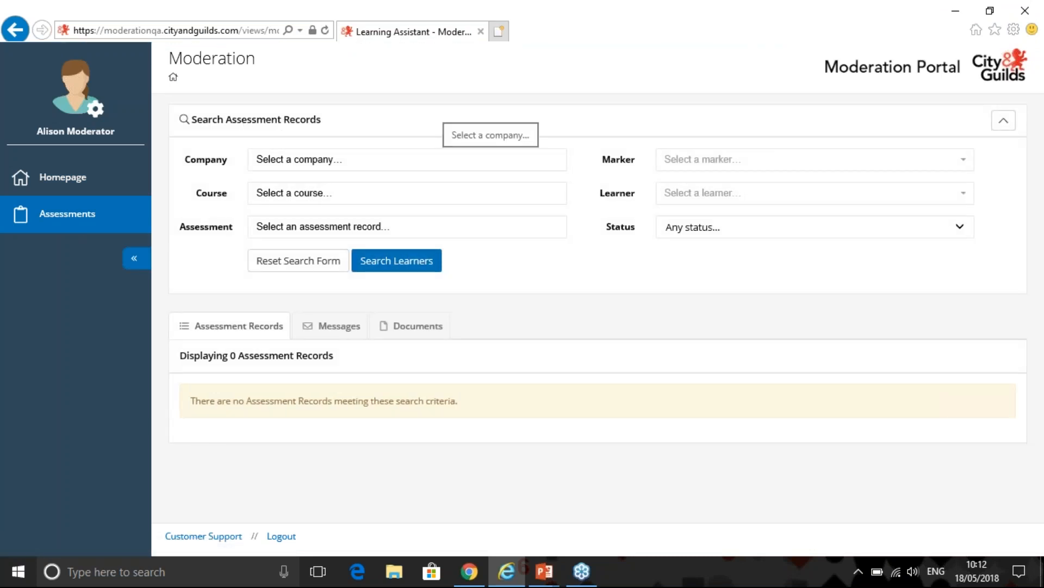
click(458, 154)
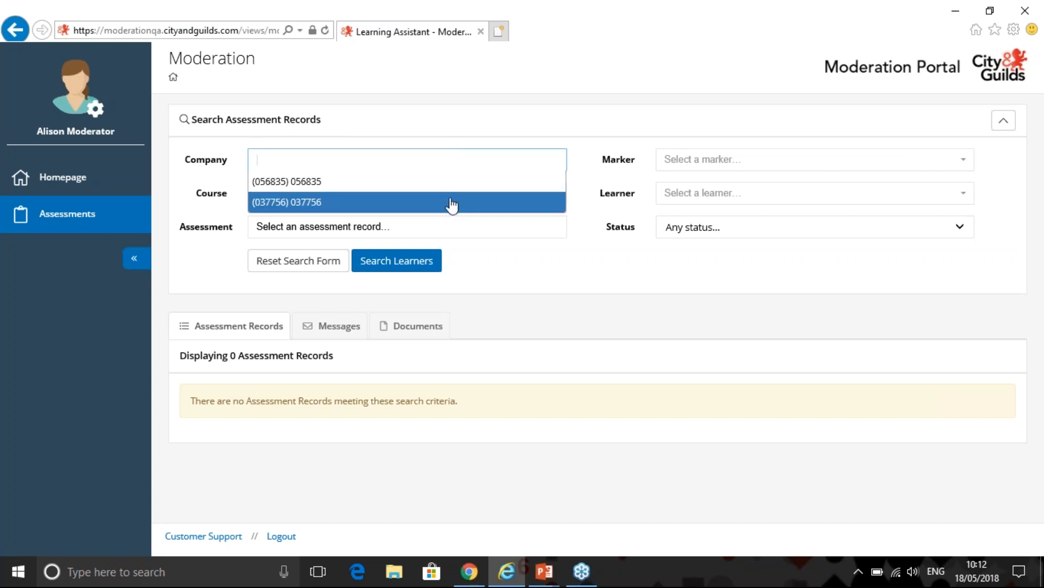
click(410, 205)
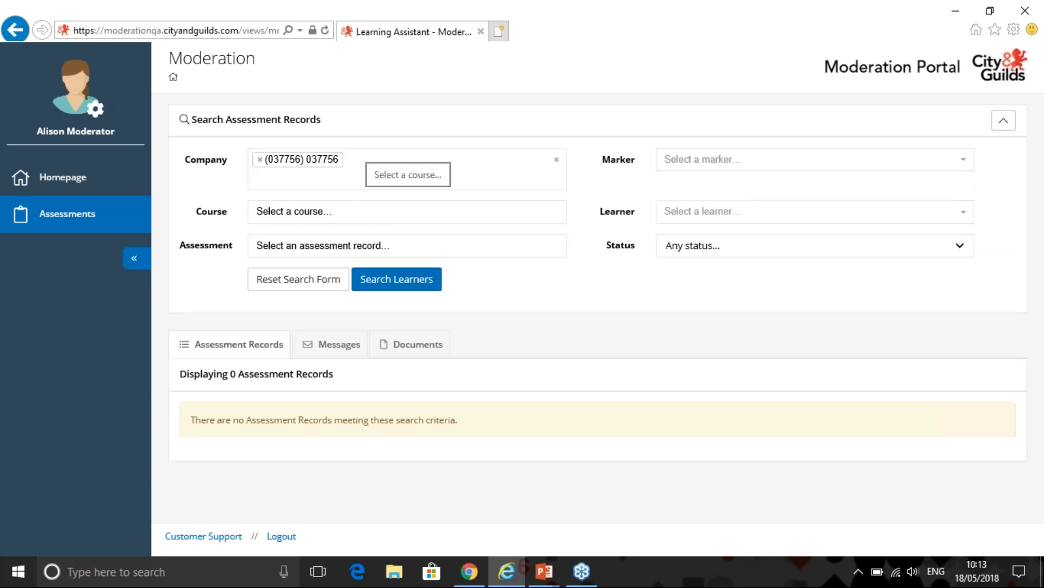
click(402, 220)
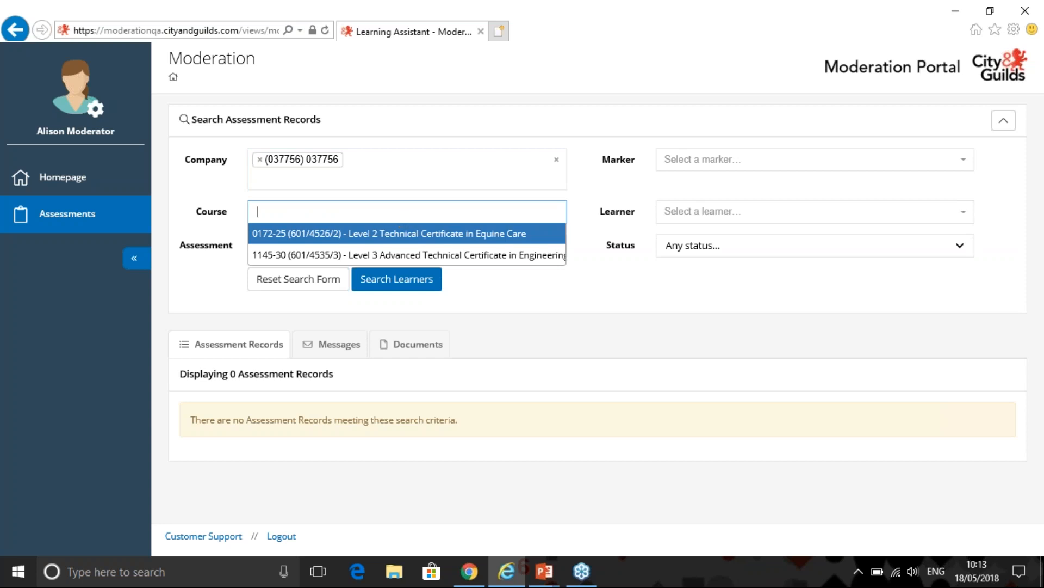
click(425, 234)
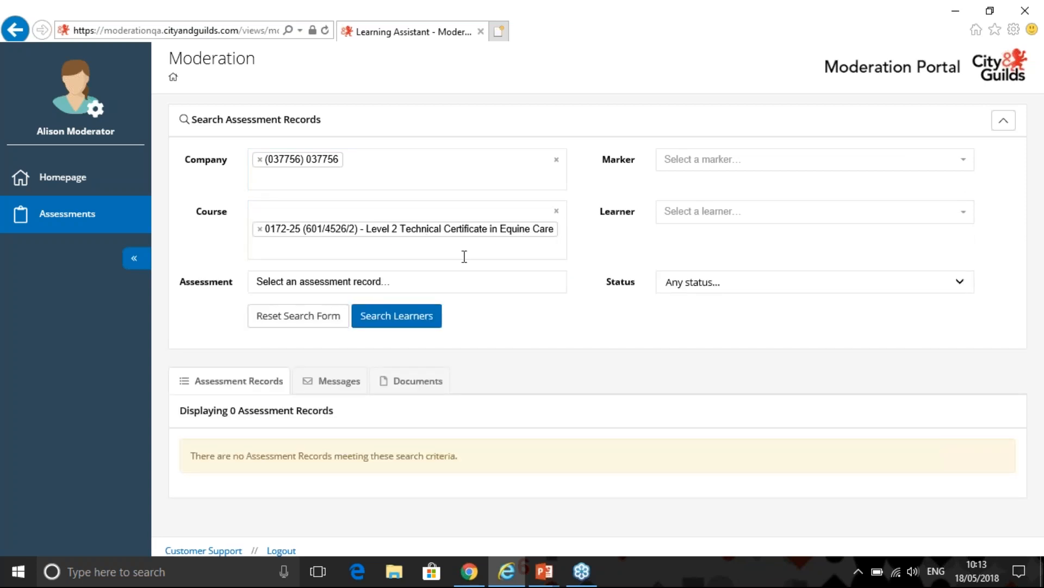
- Add the assessment filter (0172-023) Level 2 Equine Care - Synoptic assignment (1) and run the learner search
click(472, 289)
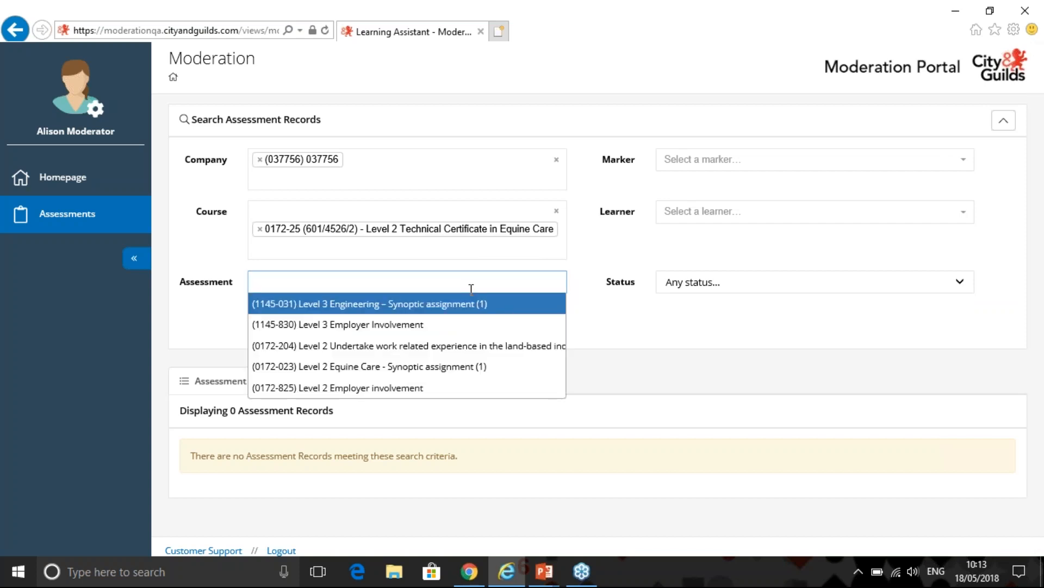
click(318, 370)
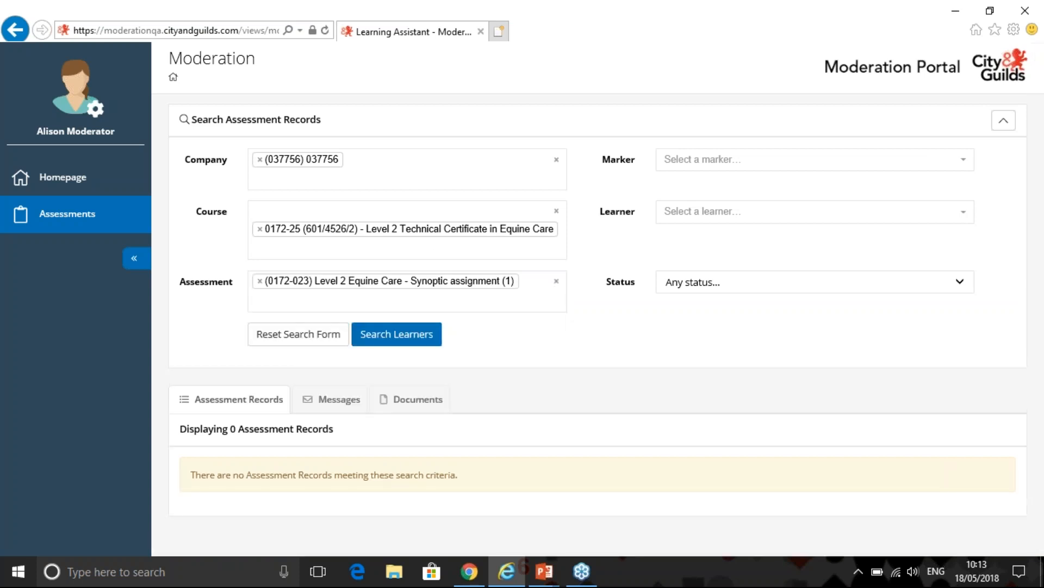
click(417, 345)
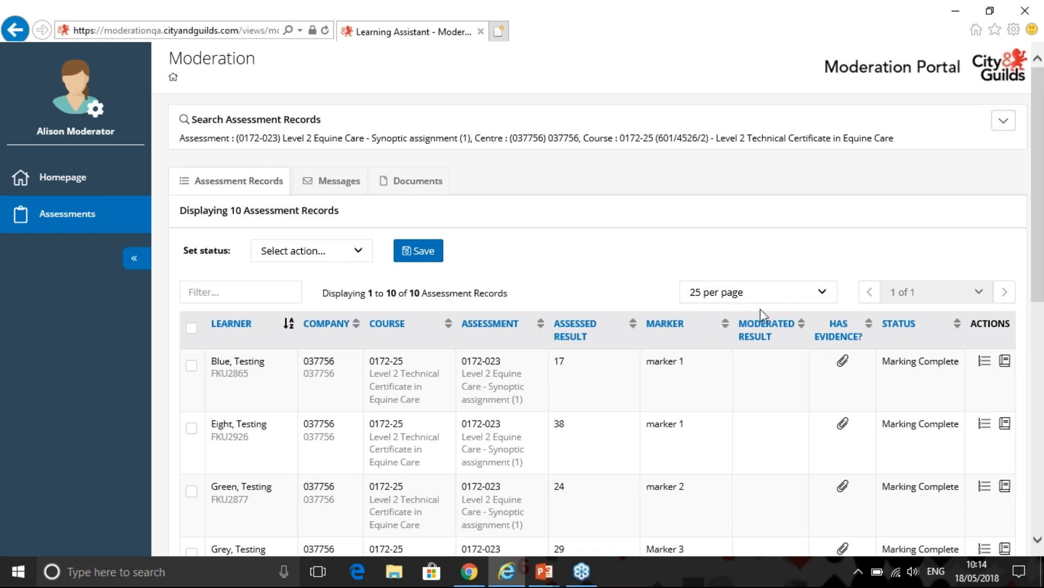
- Examine the records-per-page options and the results, markers, evidence and marking status of every listed assessment record
click(823, 293)
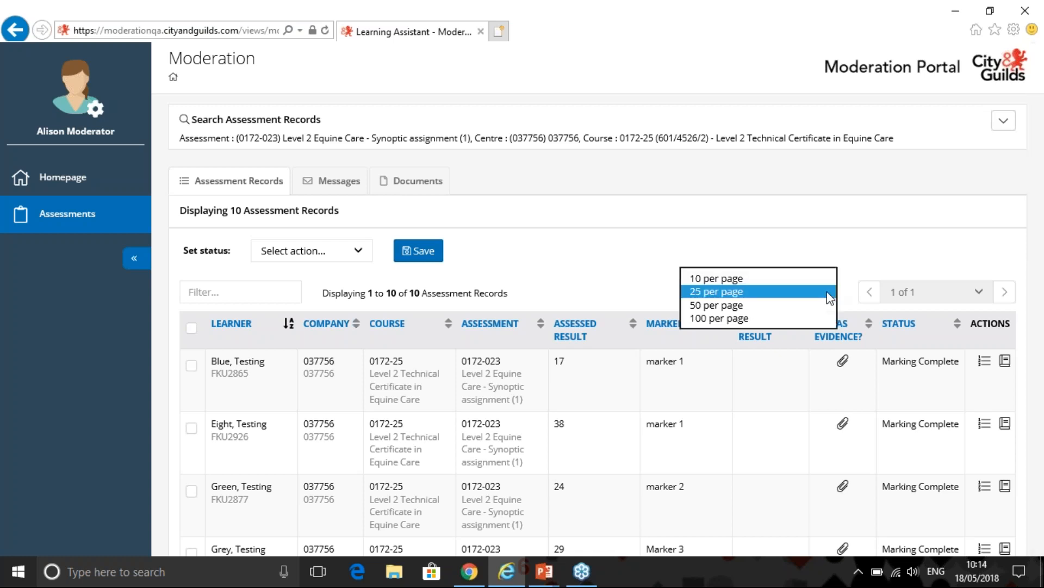
click(887, 257)
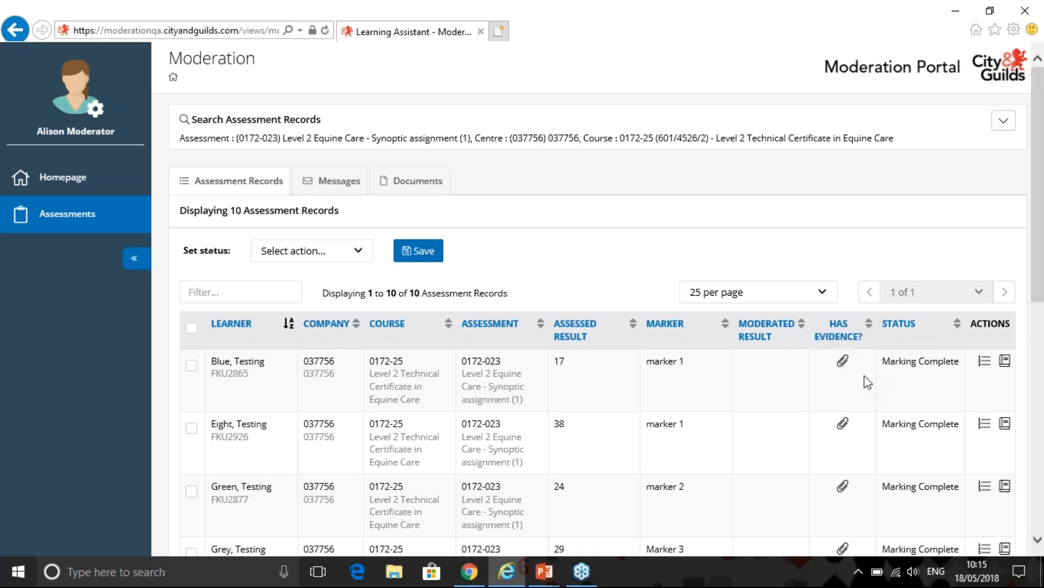
scroll(867, 381, down, 5)
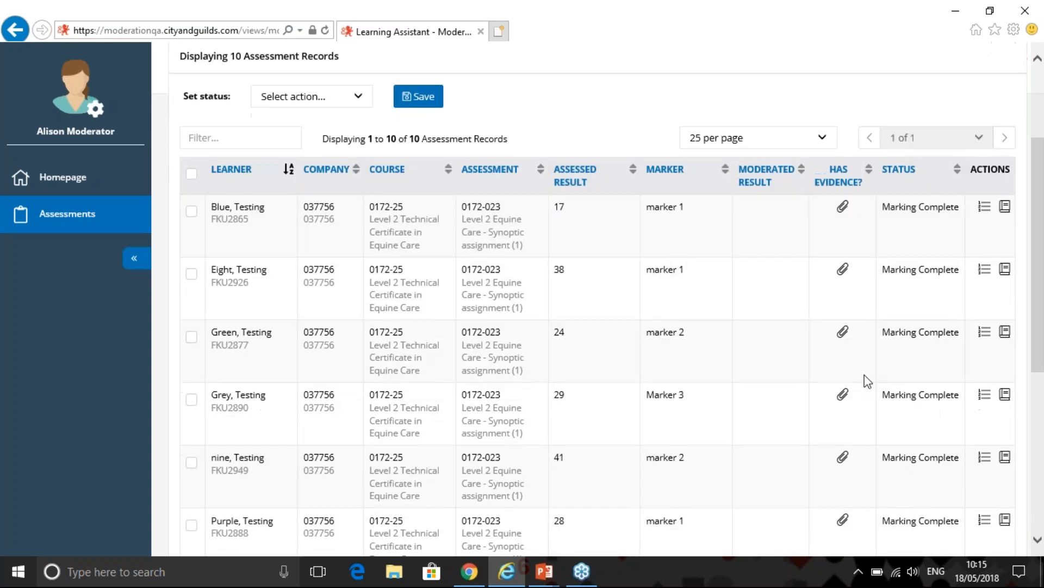
scroll(868, 381, down, 3)
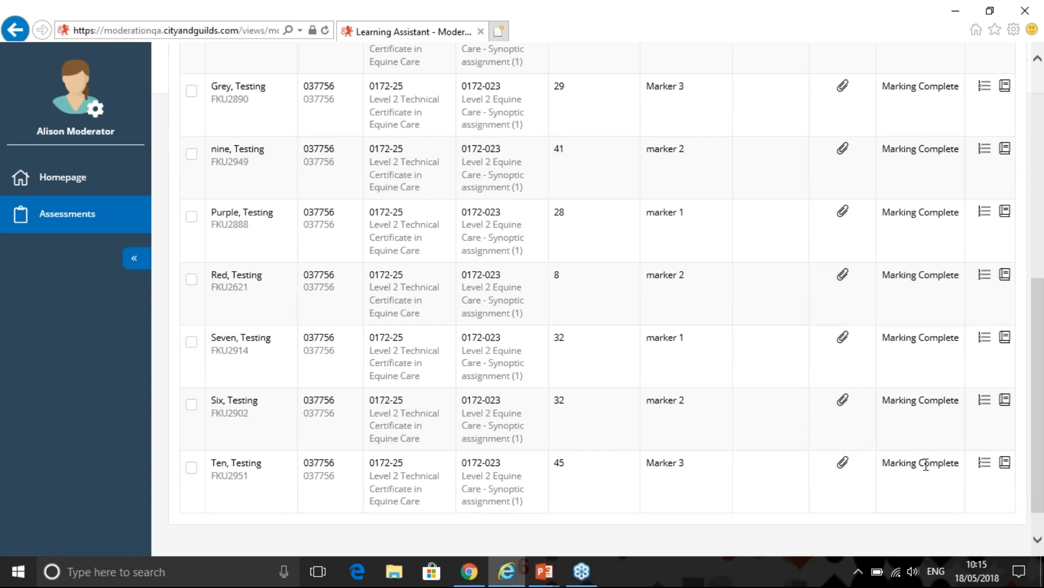
scroll(925, 464, up, 7)
scroll(927, 467, up, 1)
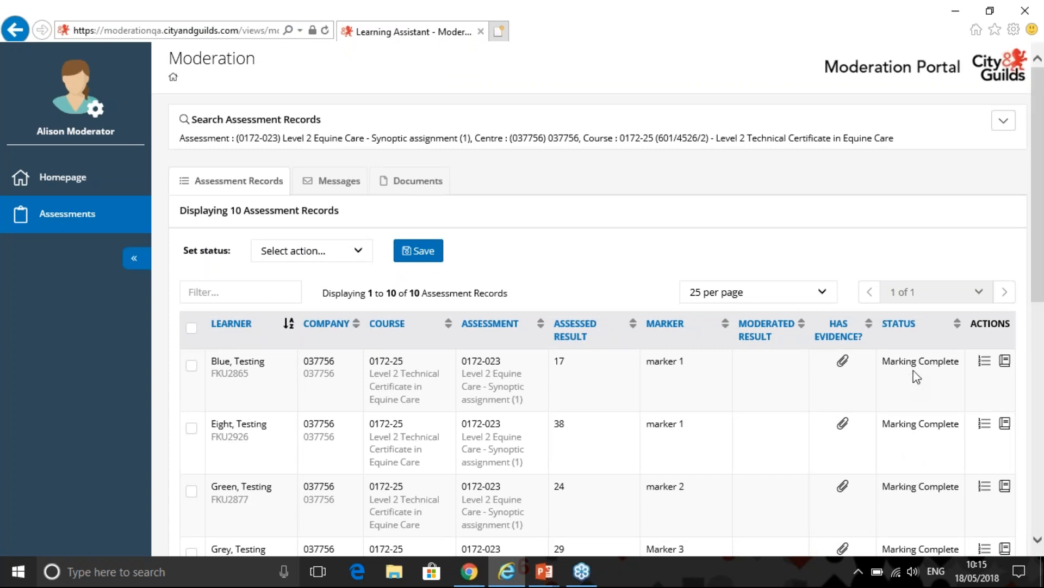
scroll(913, 381, down, 4)
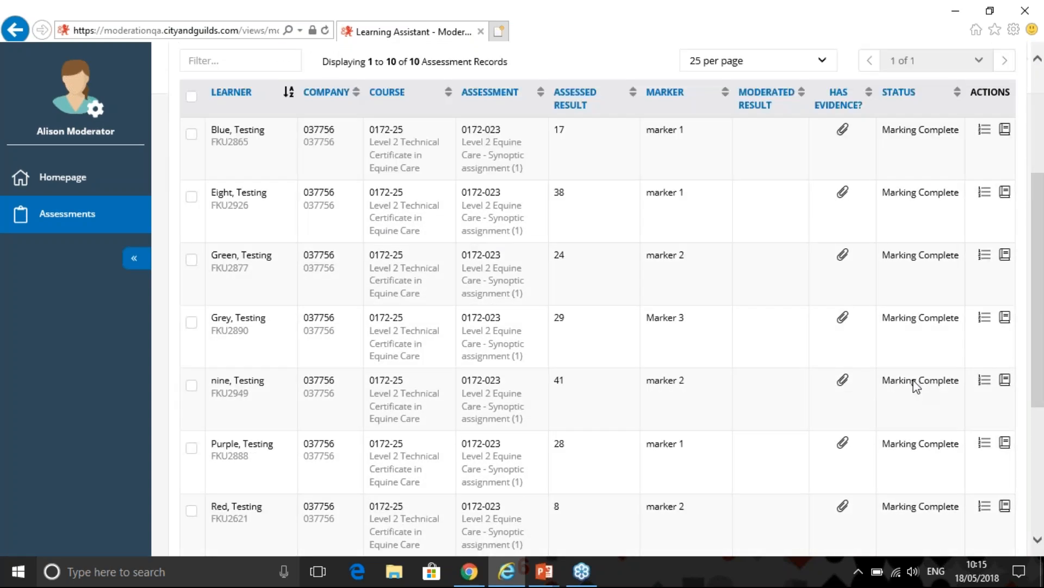
scroll(918, 386, down, 1)
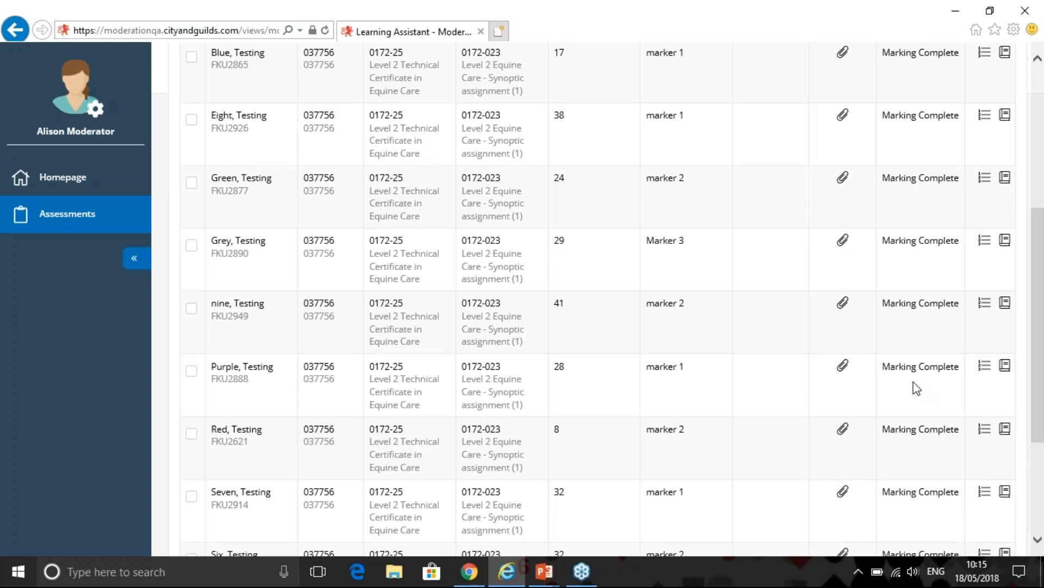
scroll(917, 388, down, 3)
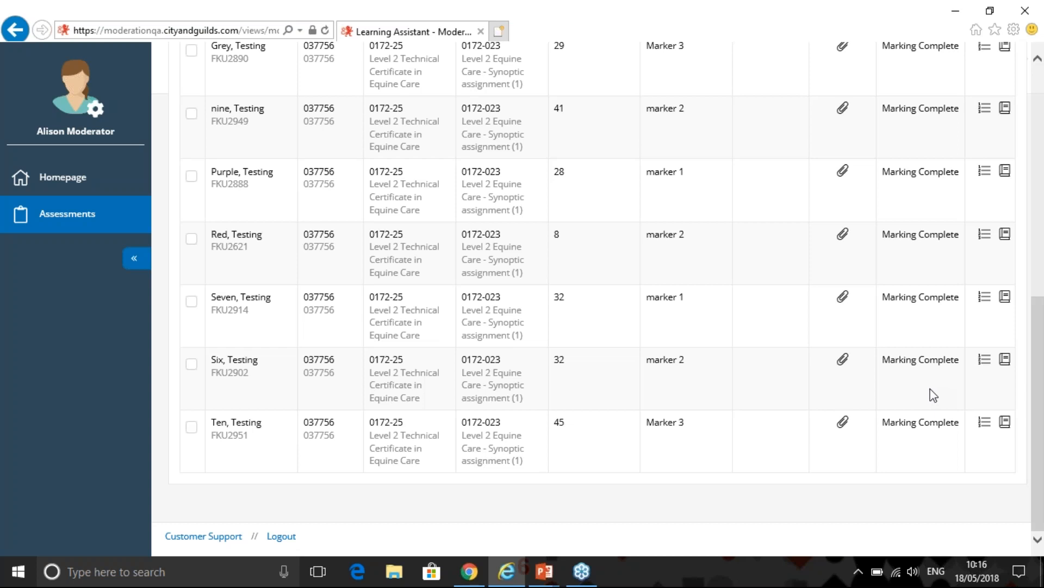
scroll(931, 390, up, 4)
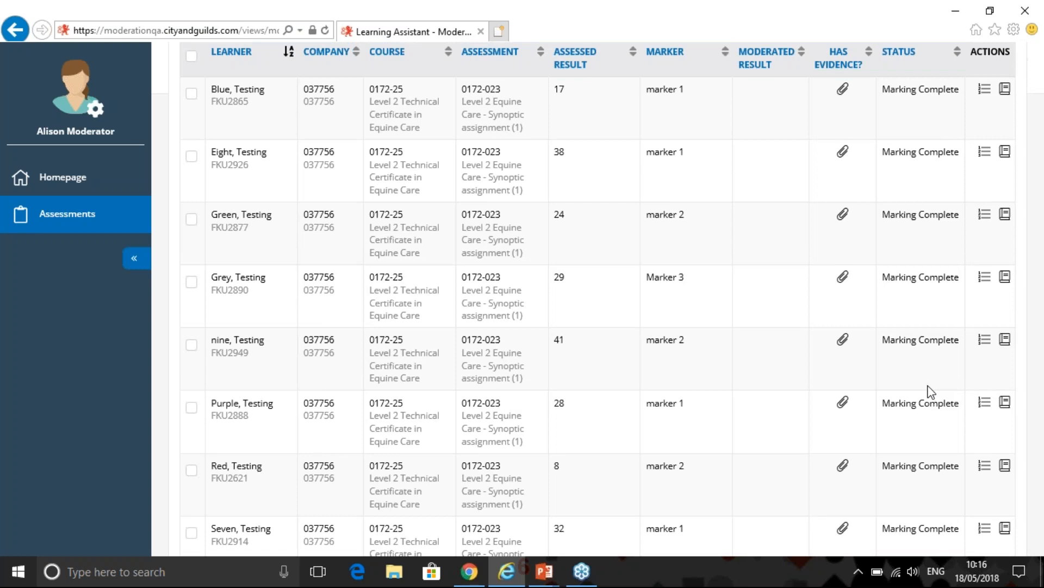
scroll(931, 392, up, 3)
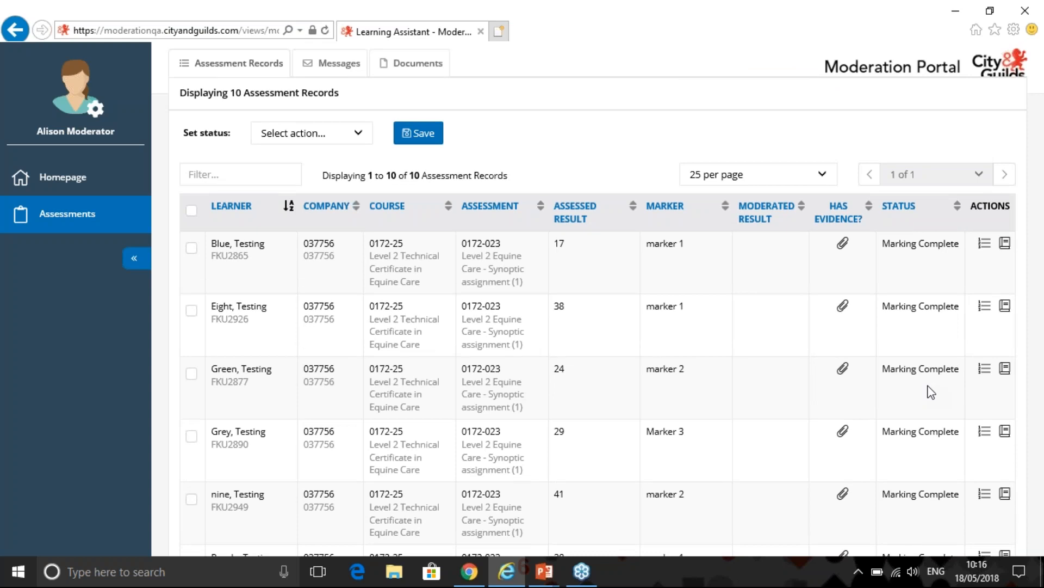
scroll(932, 392, up, 2)
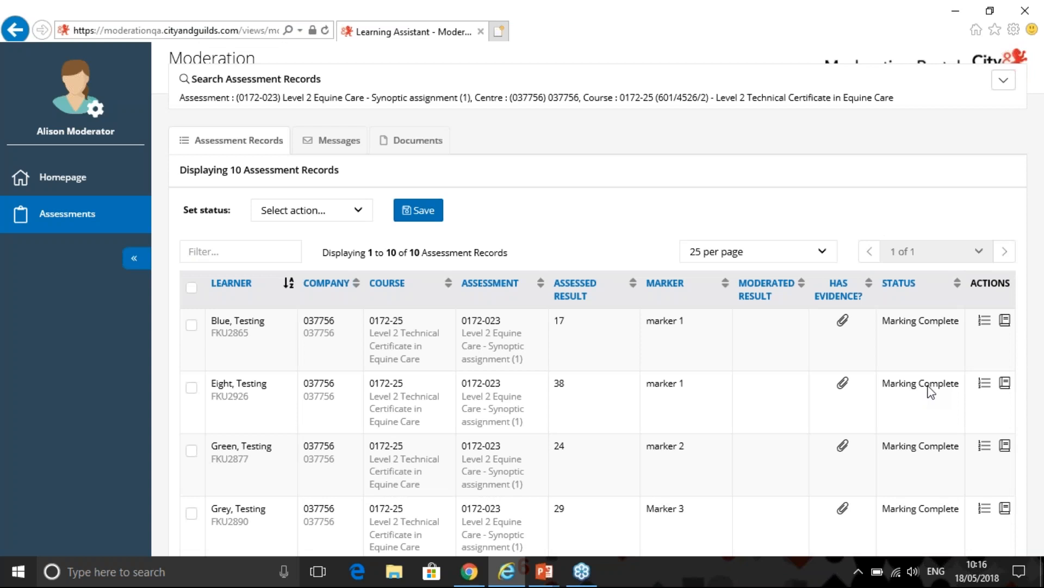
scroll(932, 392, up, 1)
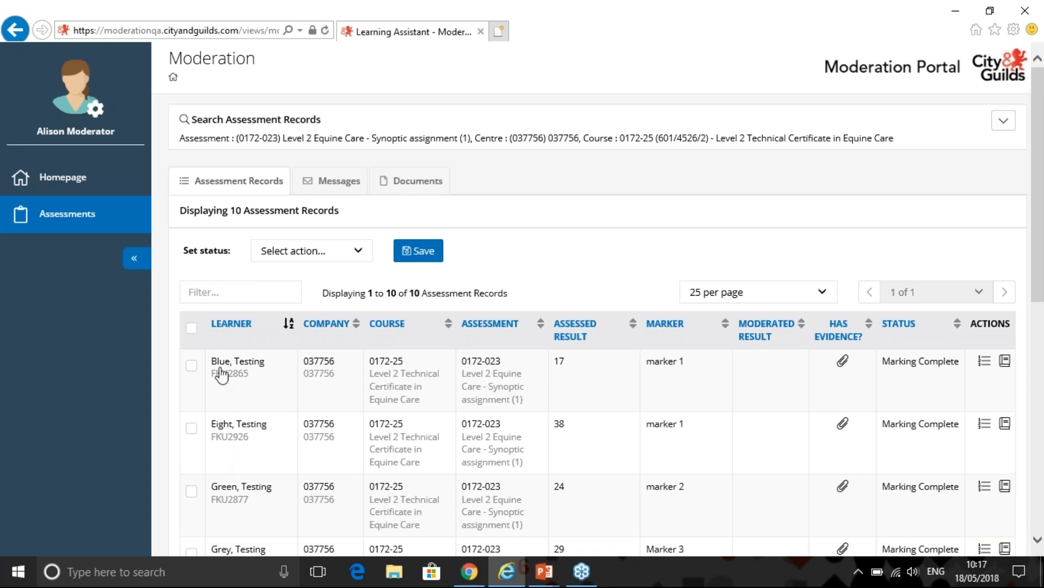
- Try sorting the assessment records by learner in both directions, sort them by assessed result from lowest to highest, and review the list
click(228, 325)
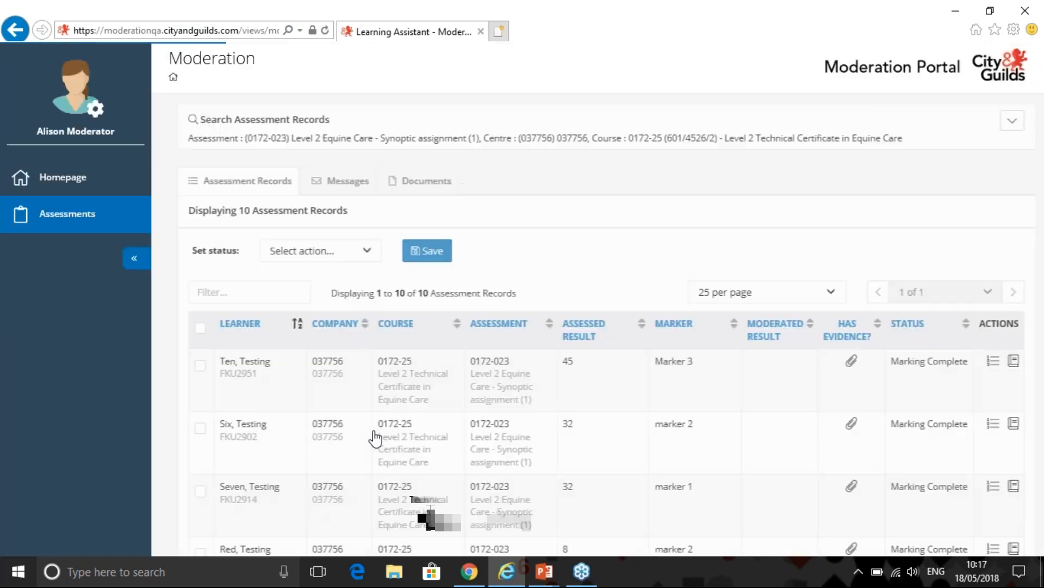
click(230, 325)
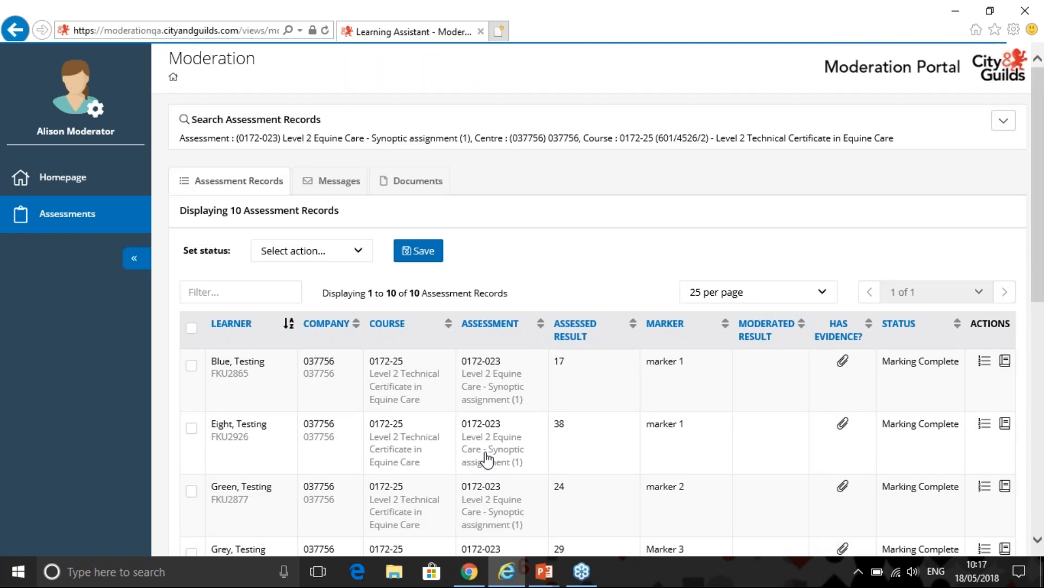
click(571, 330)
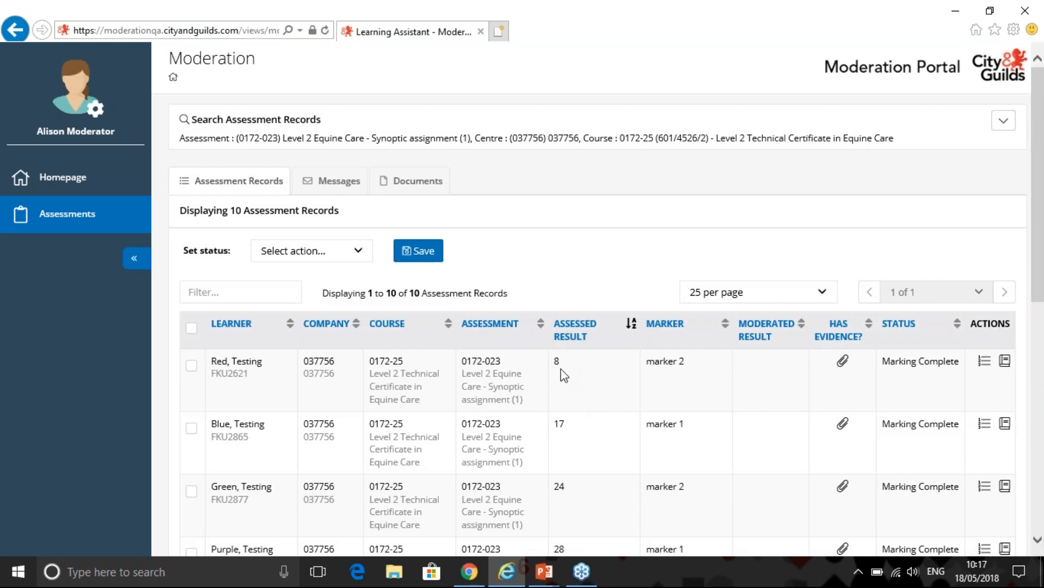
scroll(560, 375, down, 8)
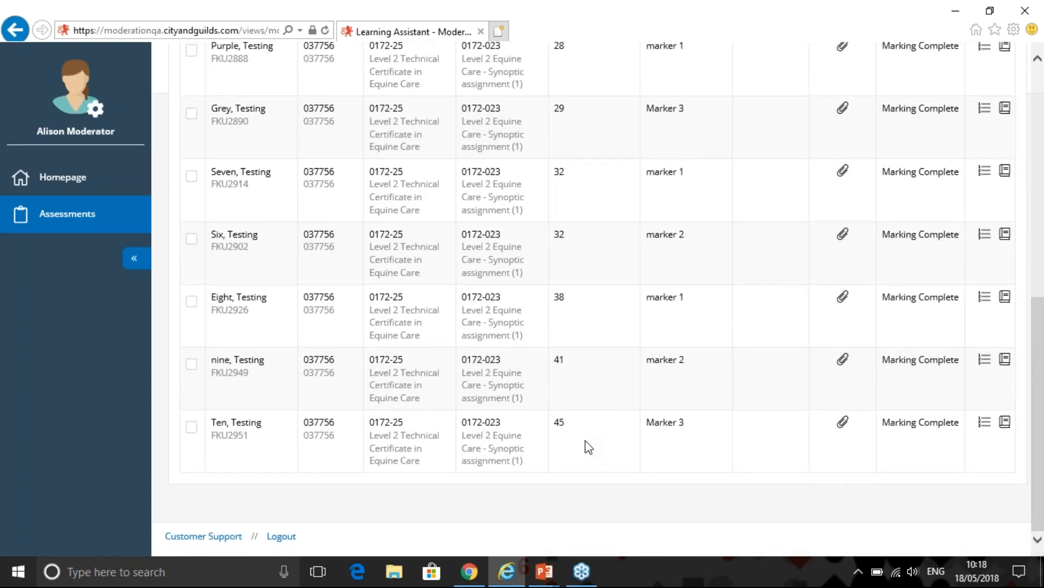
scroll(592, 441, up, 8)
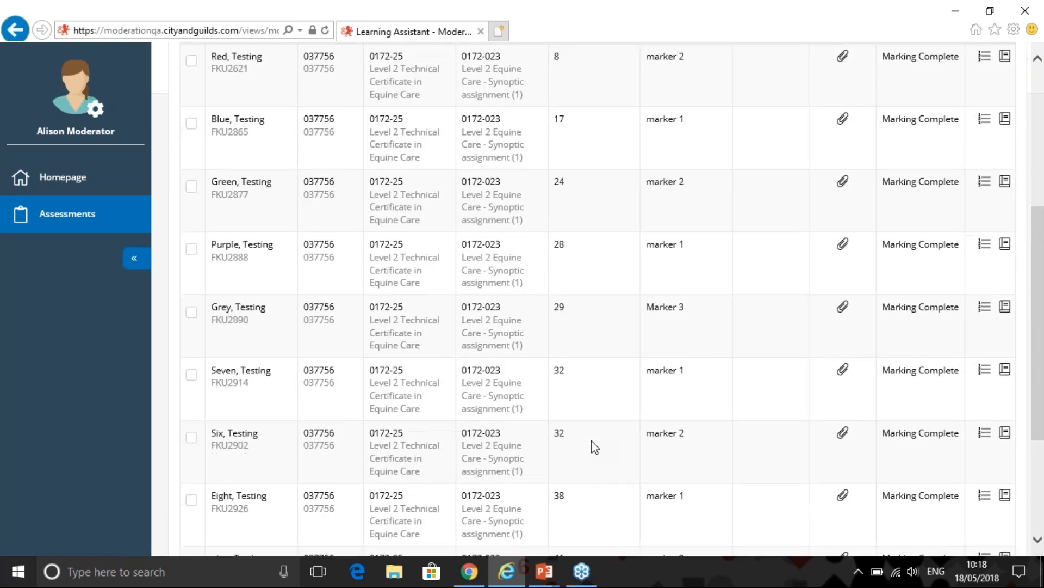
scroll(592, 442, up, 1)
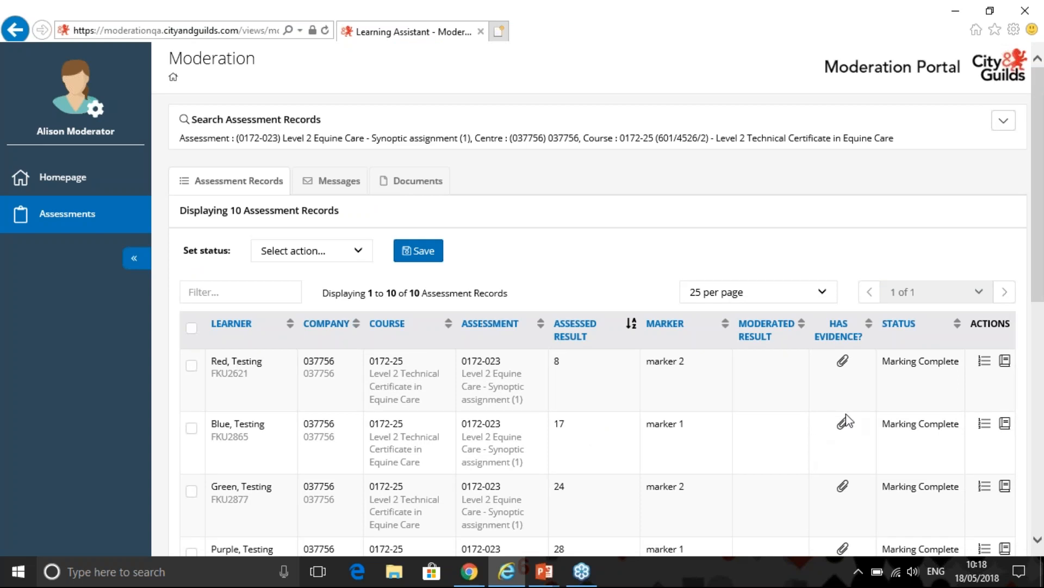
scroll(853, 396, down, 8)
scroll(846, 414, up, 8)
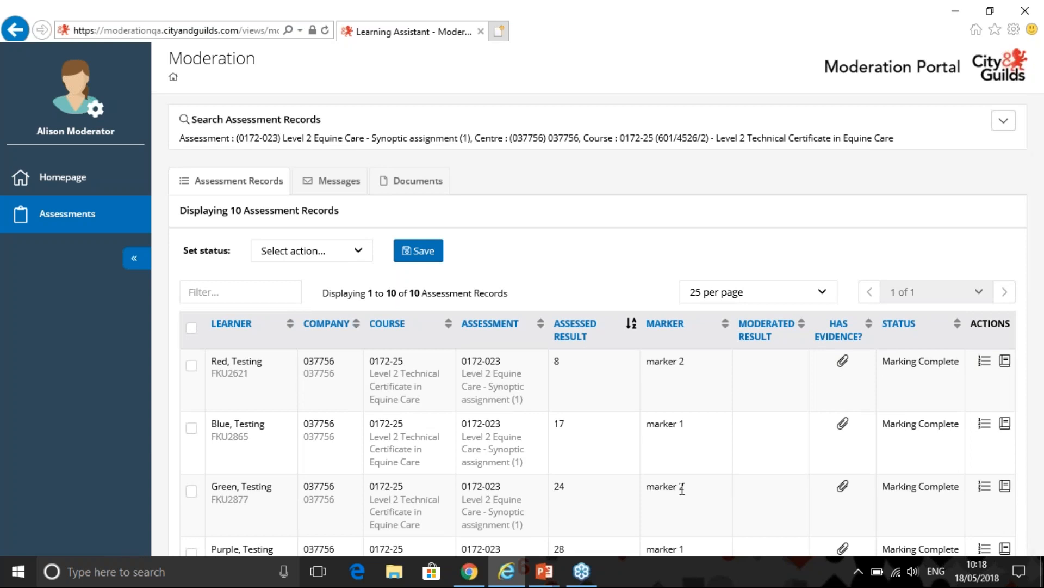
- Sort the assessment records by marker and review the assessed results grouped under each marker
scroll(620, 501, down, 10)
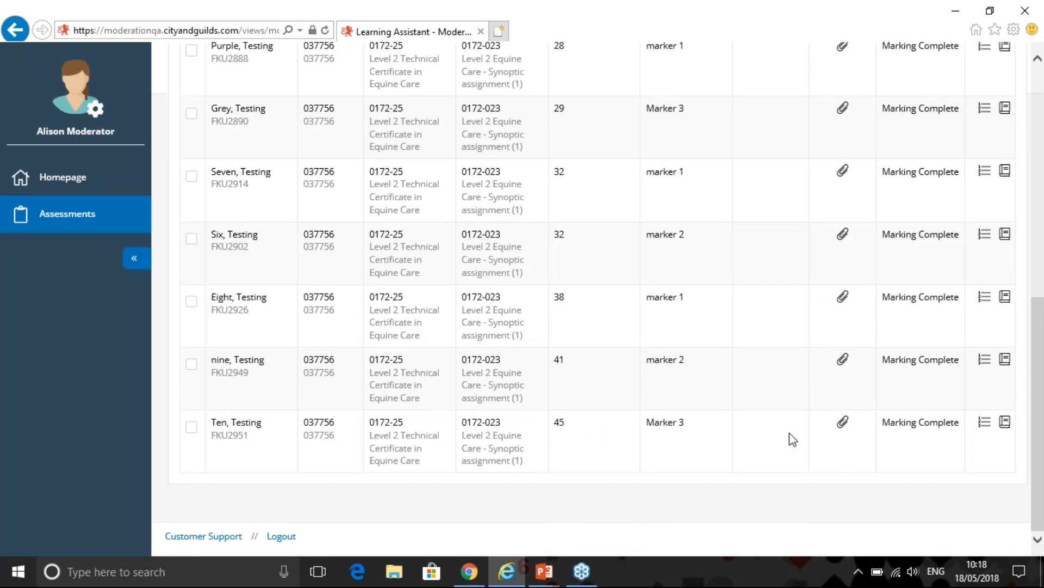
scroll(810, 445, up, 10)
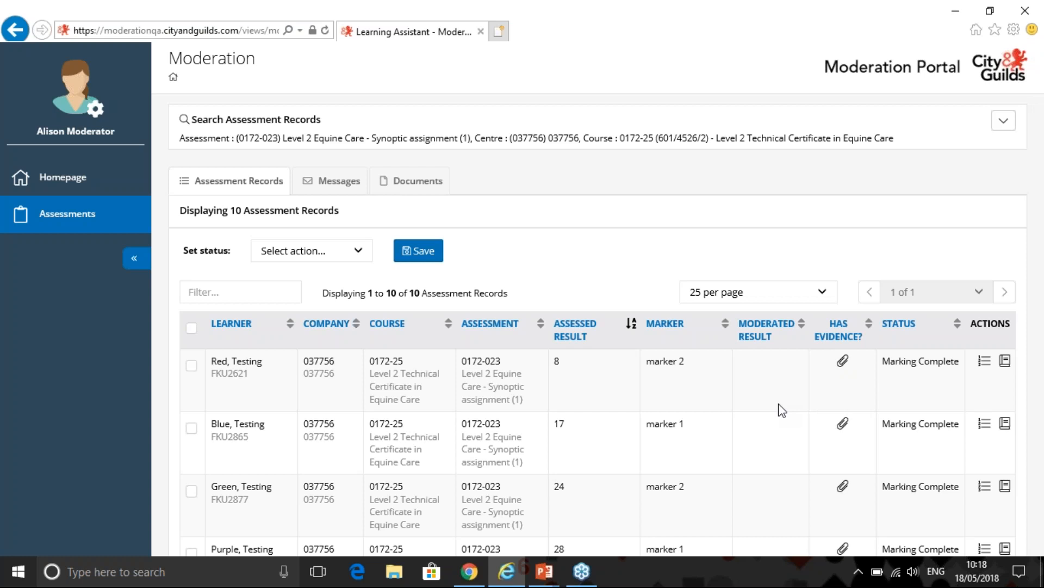
click(671, 328)
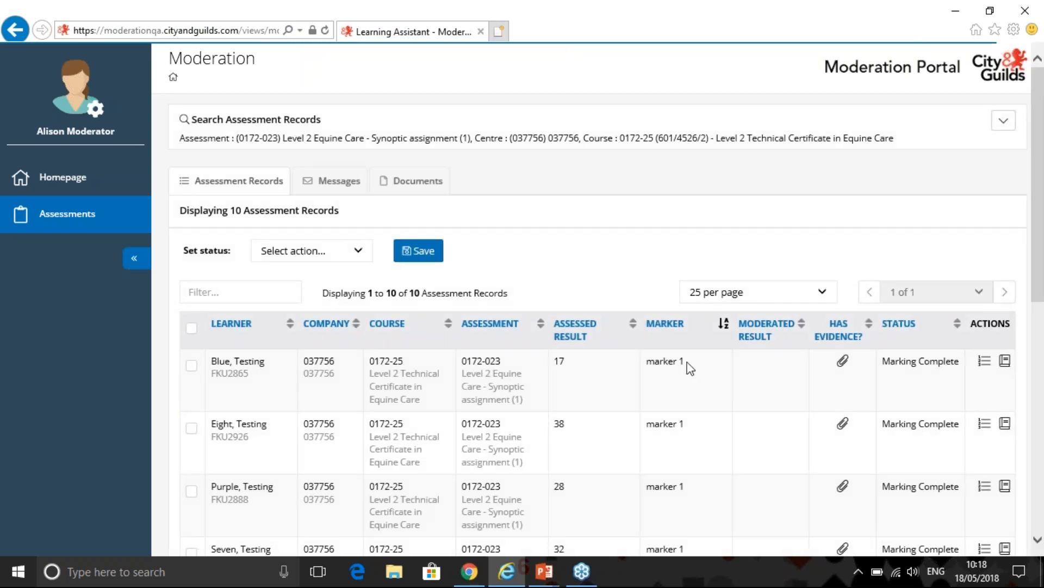
scroll(702, 371, down, 1)
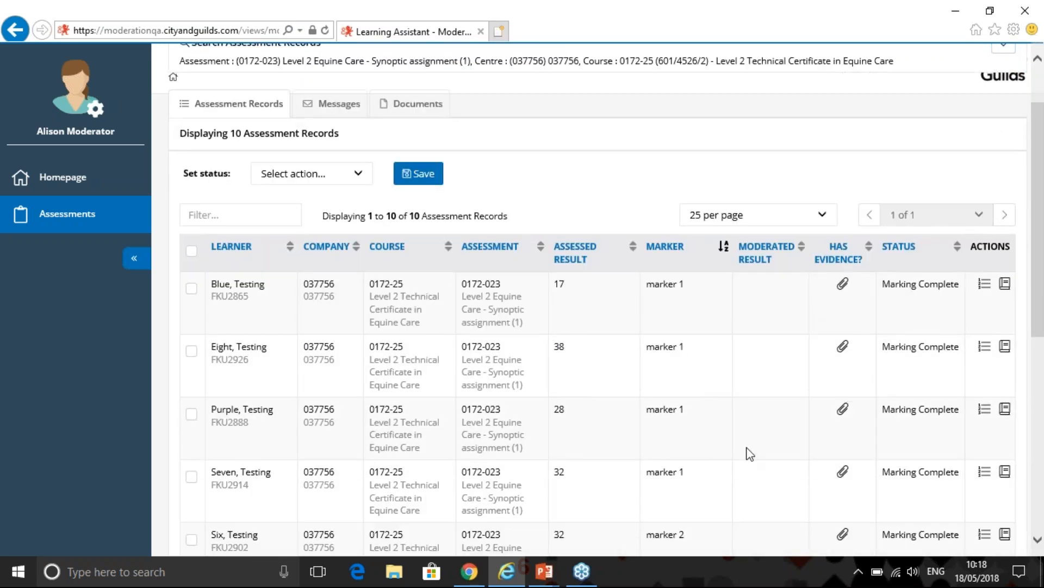
scroll(697, 436, down, 2)
scroll(769, 461, down, 4)
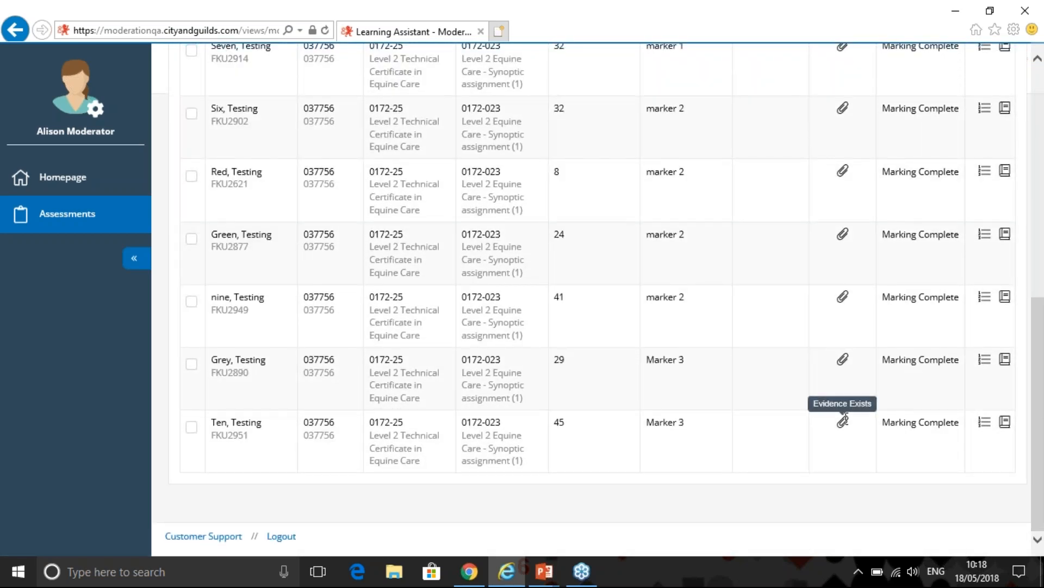
scroll(496, 526, up, 6)
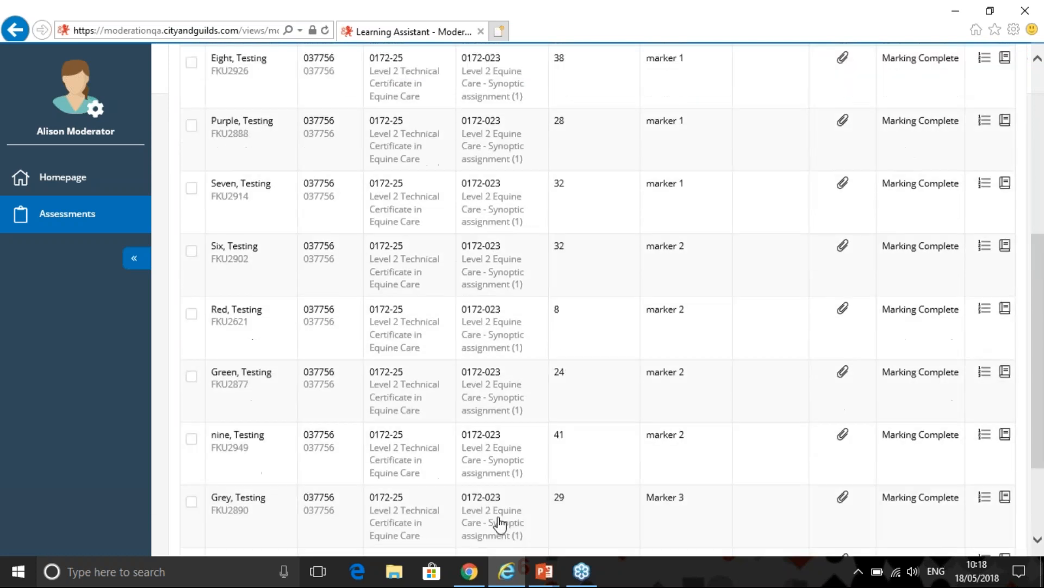
scroll(622, 390, up, 2)
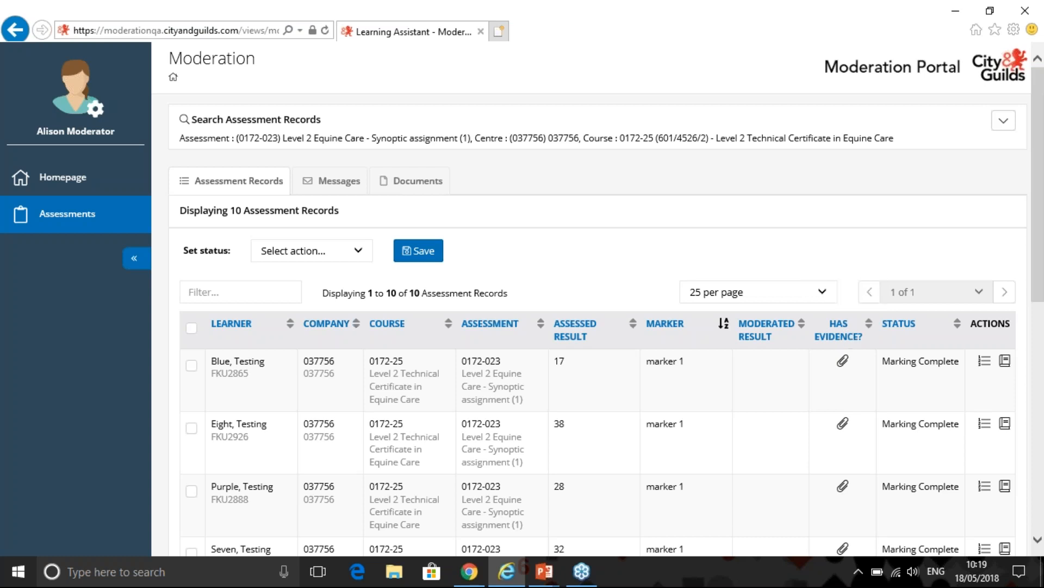
scroll(882, 392, down, 5)
scroll(876, 435, down, 3)
scroll(870, 462, up, 7)
scroll(876, 410, down, 5)
scroll(872, 410, down, 2)
scroll(866, 353, up, 8)
- Sort the assessment records by whether they have evidence and look through the list
click(838, 330)
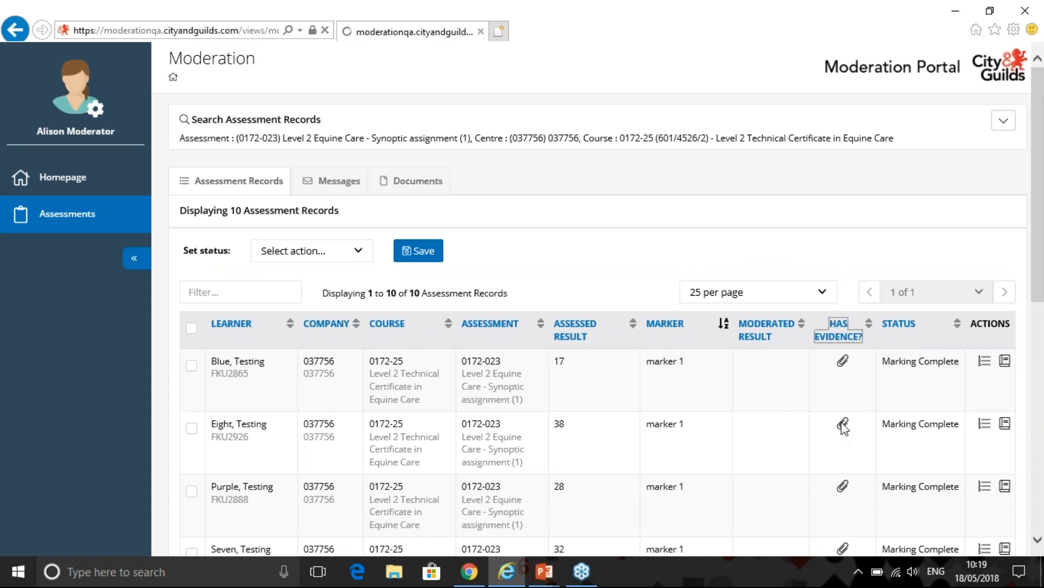
scroll(852, 369, down, 1)
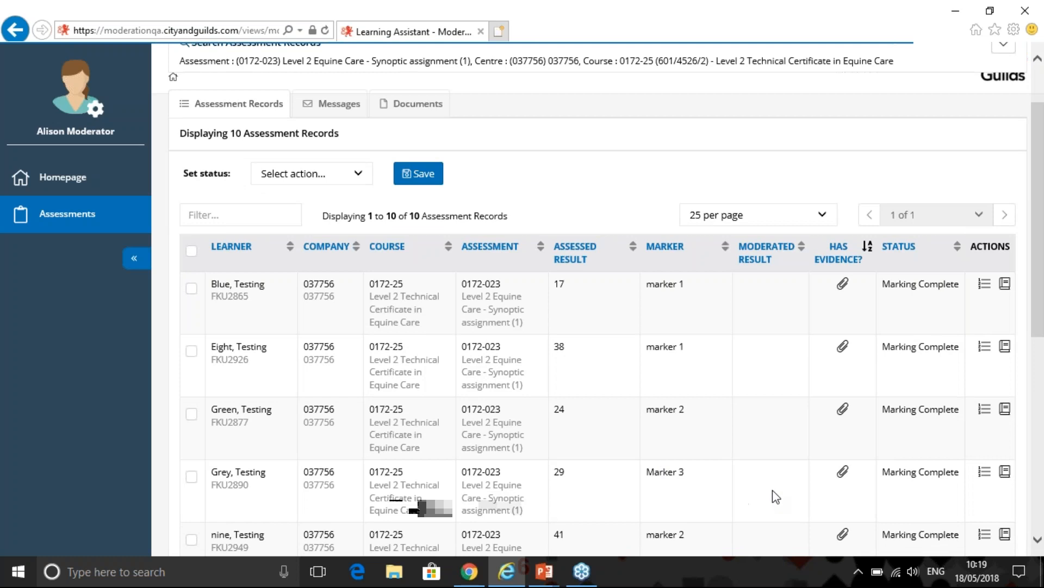
scroll(772, 489, down, 2)
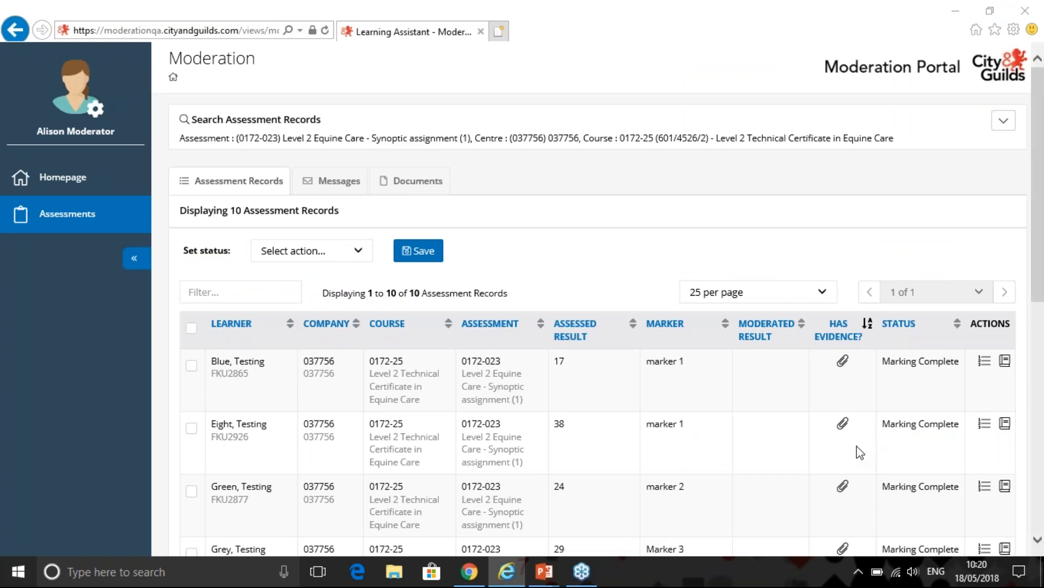
- Select all listed assessment records, set their status to Ready For Moderation and save the change
click(193, 330)
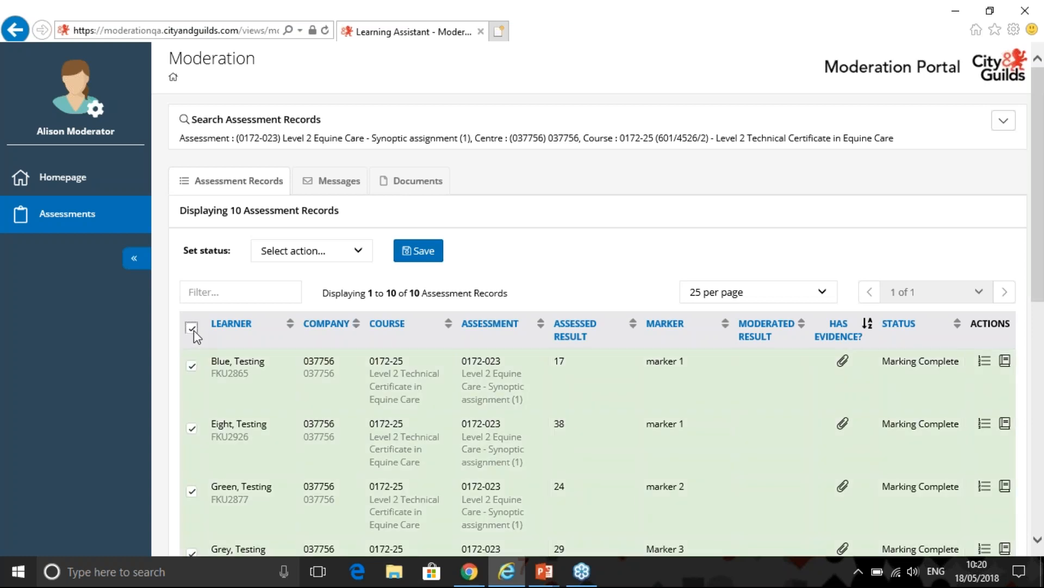
scroll(294, 358, down, 4)
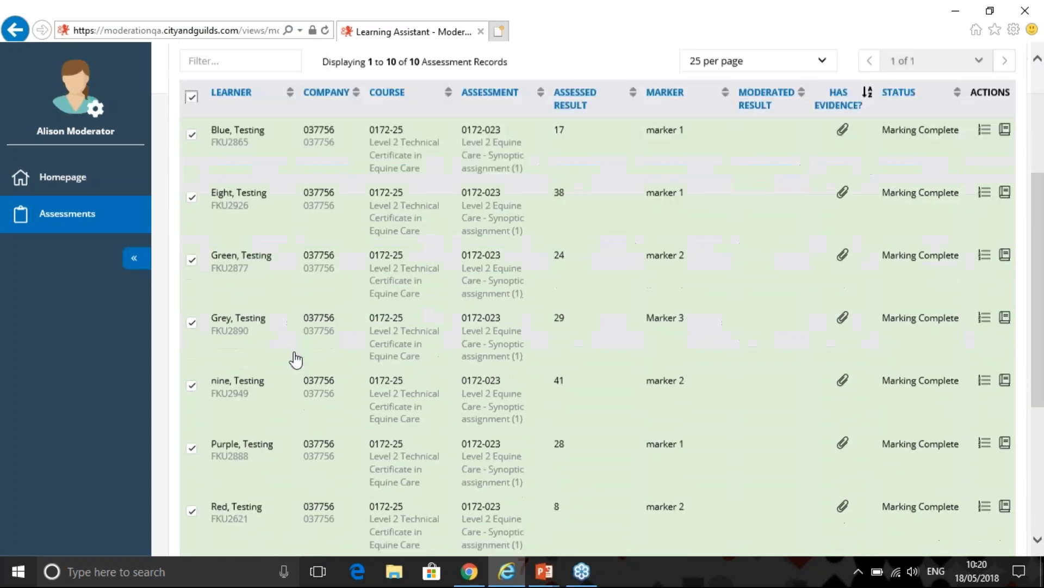
scroll(295, 360, down, 1)
scroll(296, 359, up, 4)
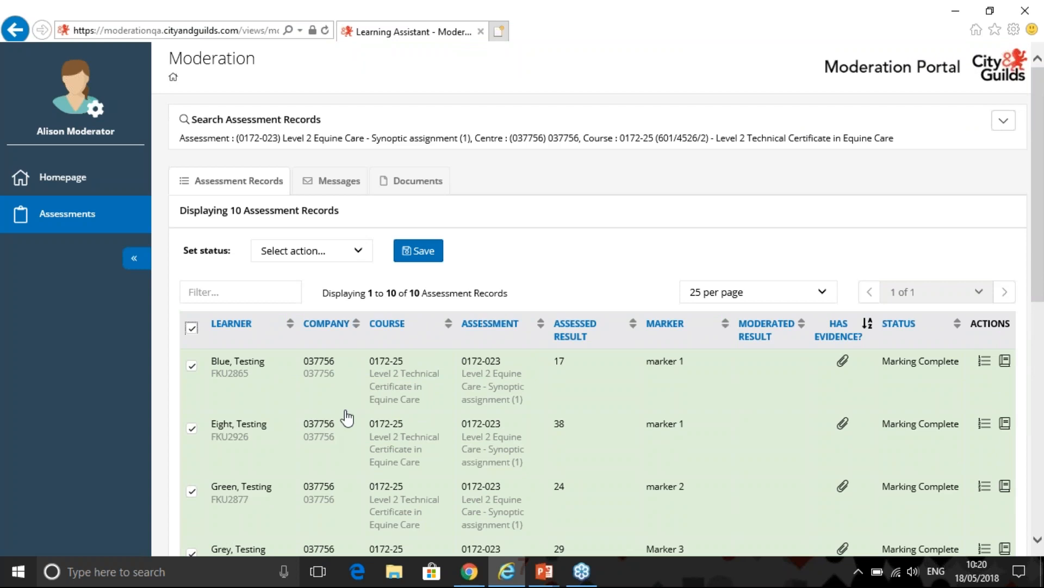
click(359, 256)
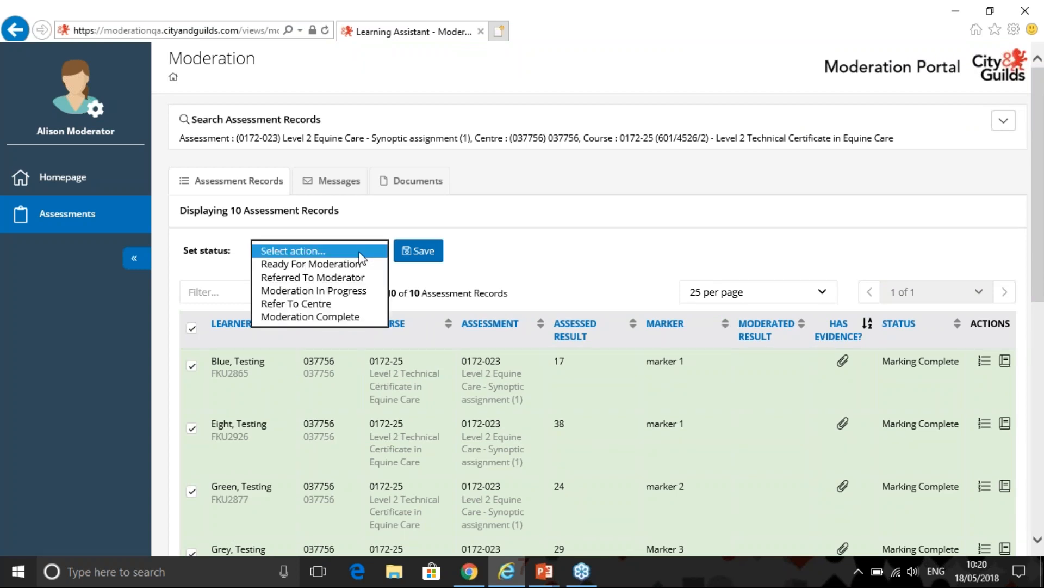
click(360, 264)
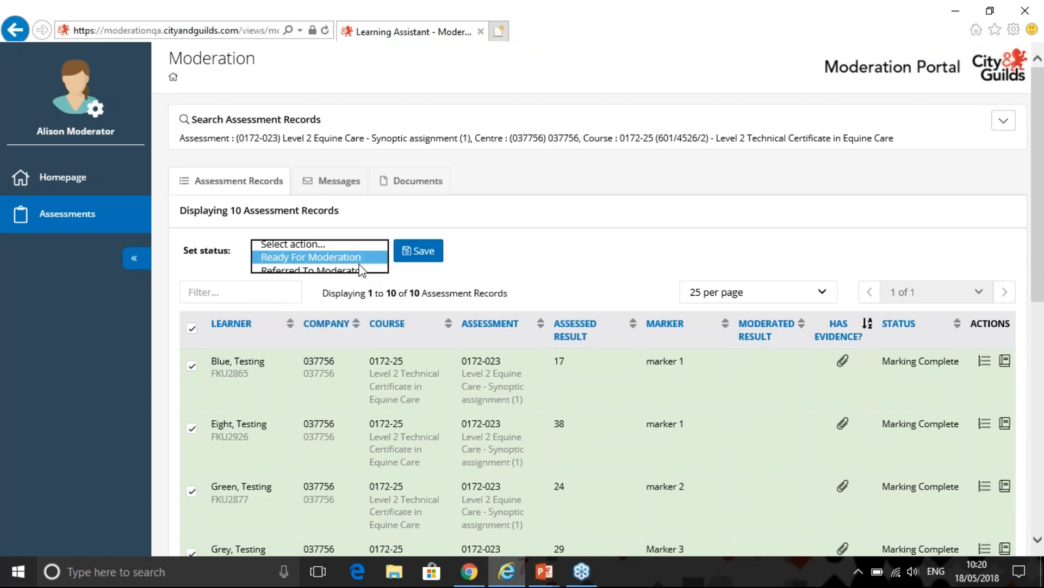
click(422, 252)
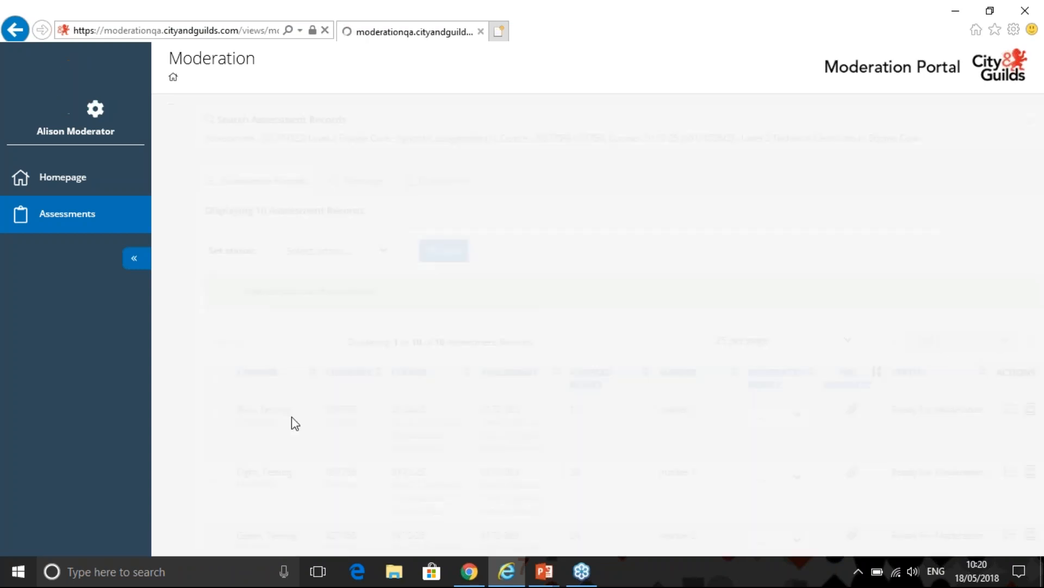
- Try selecting the first two learner records individually and clear both selections
click(192, 415)
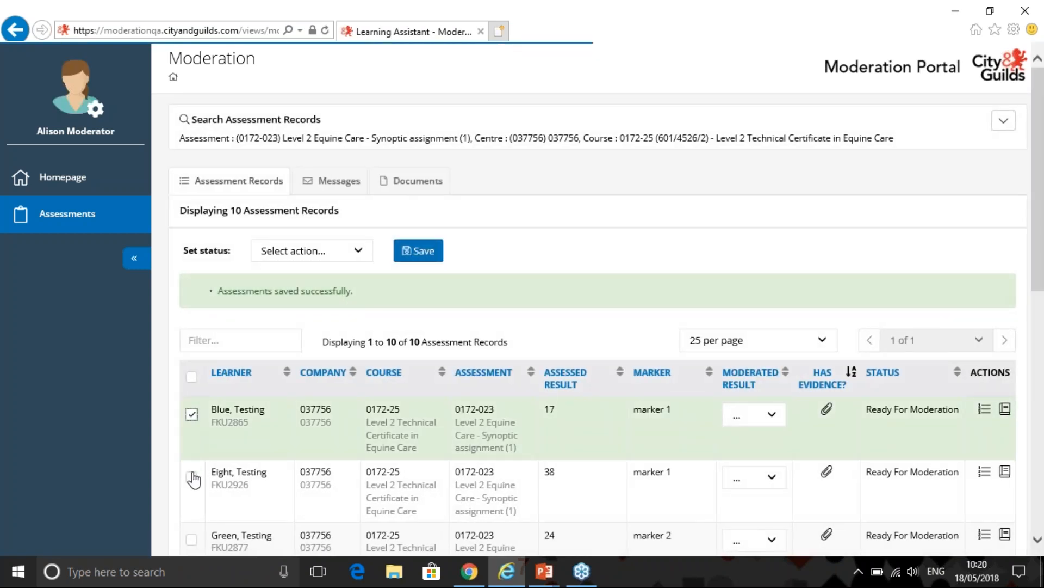
click(192, 477)
click(192, 415)
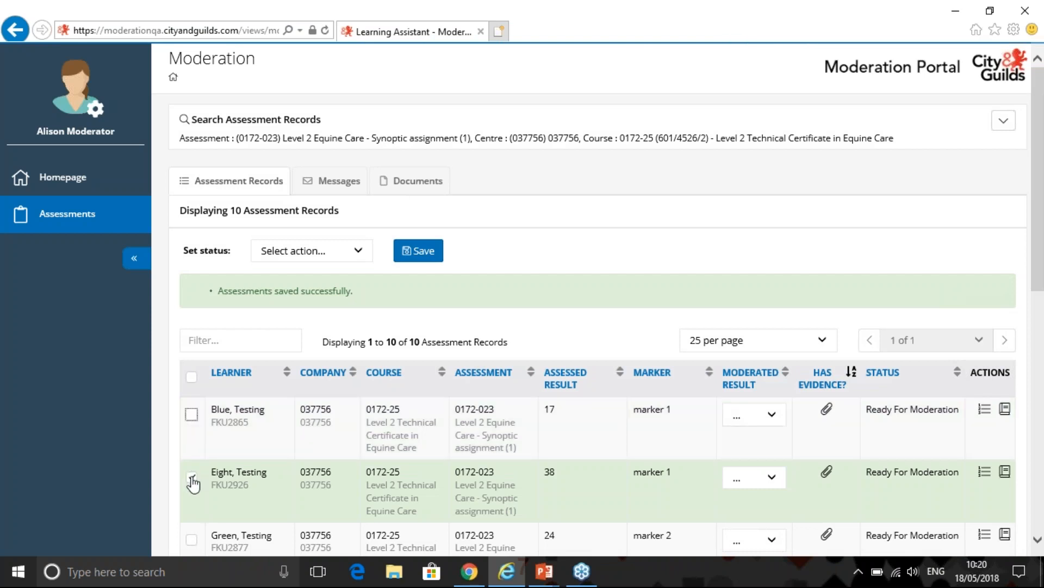
click(191, 477)
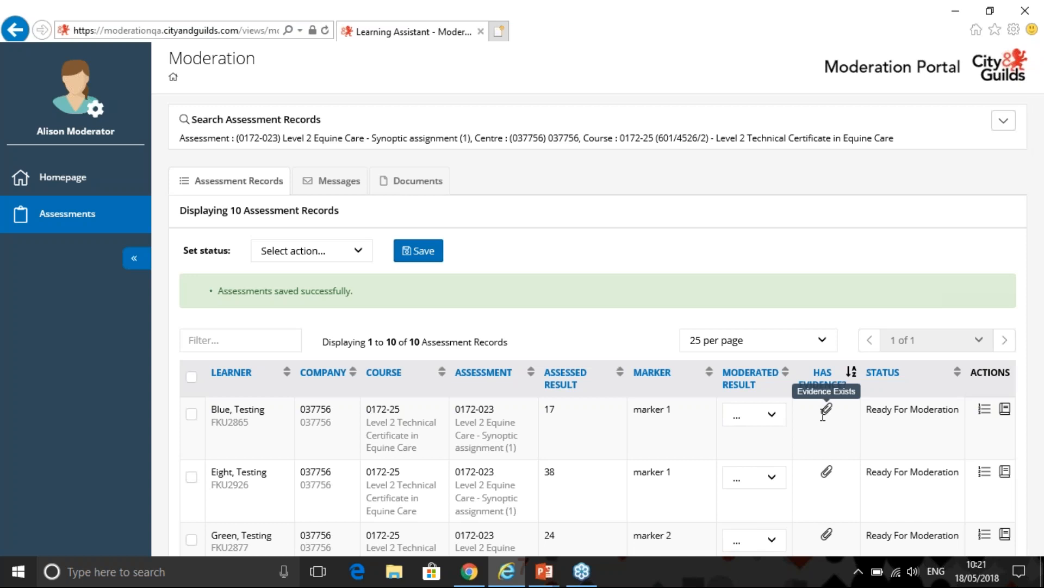
- Show the first learner's uploaded evidence, check the open and save options for the Practical Observation Form, and cancel its download
click(986, 413)
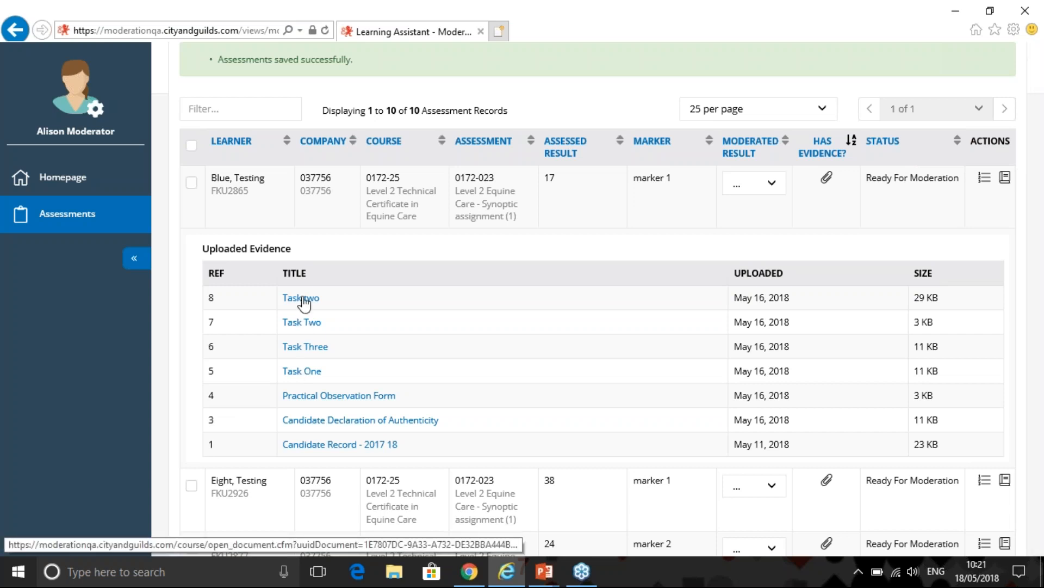
click(317, 400)
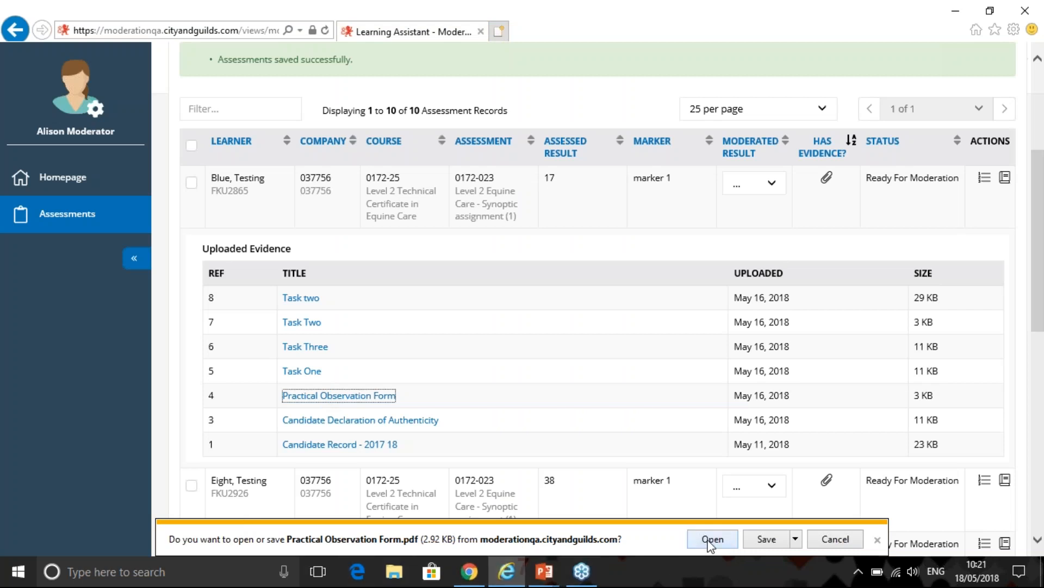
click(795, 539)
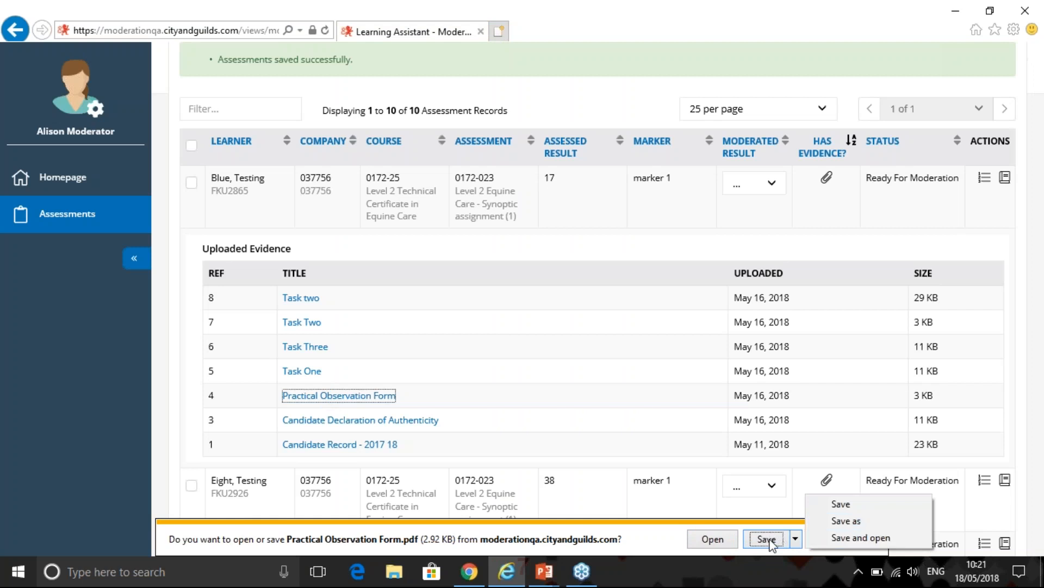
click(745, 514)
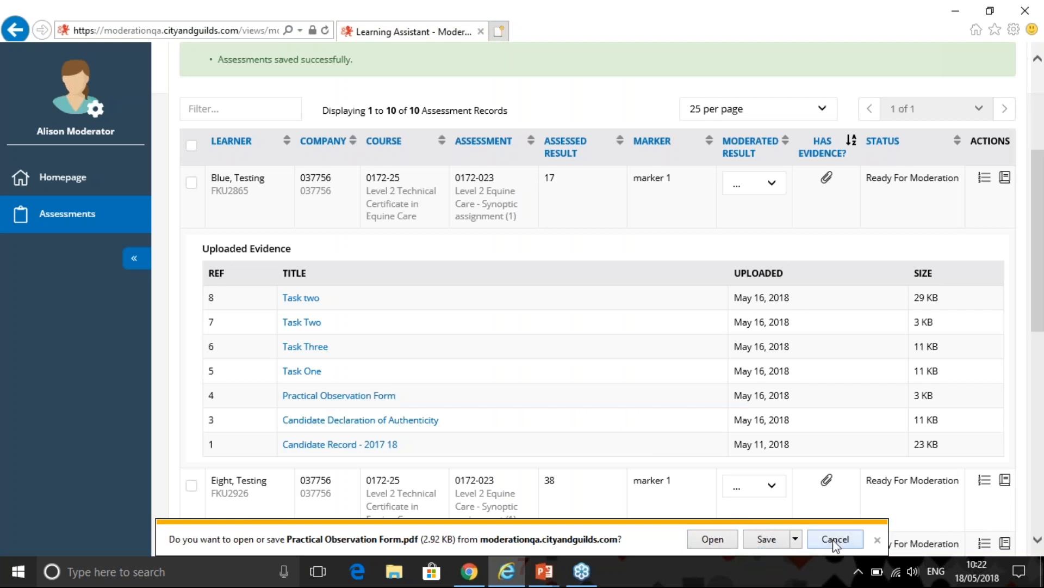
click(835, 540)
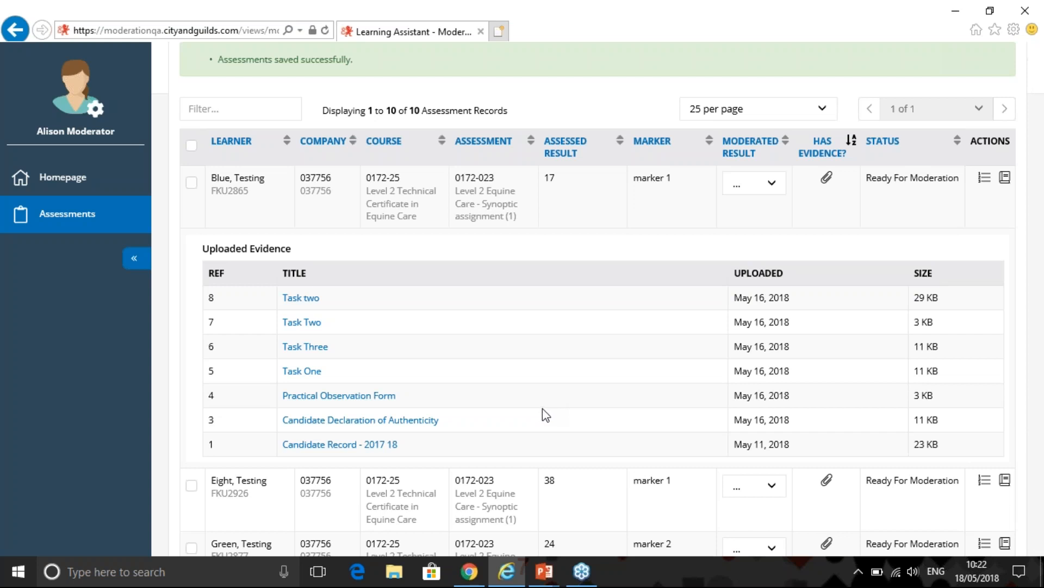
- Check the centre's documents, request the Centre Standardisation Declaration (2017-18), cancel its download, and view the messages for this assessment
scroll(542, 408, up, 5)
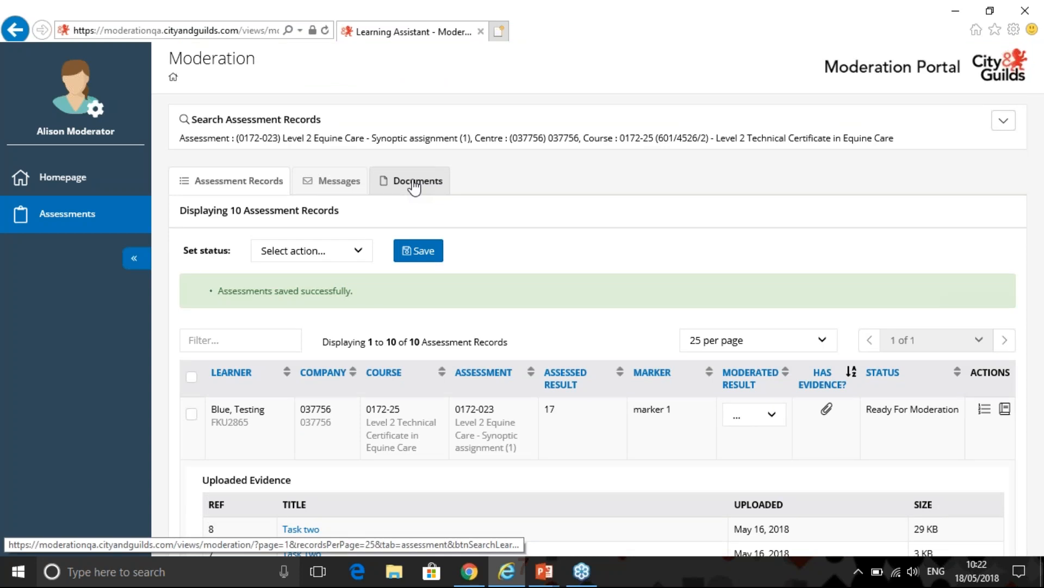
click(414, 187)
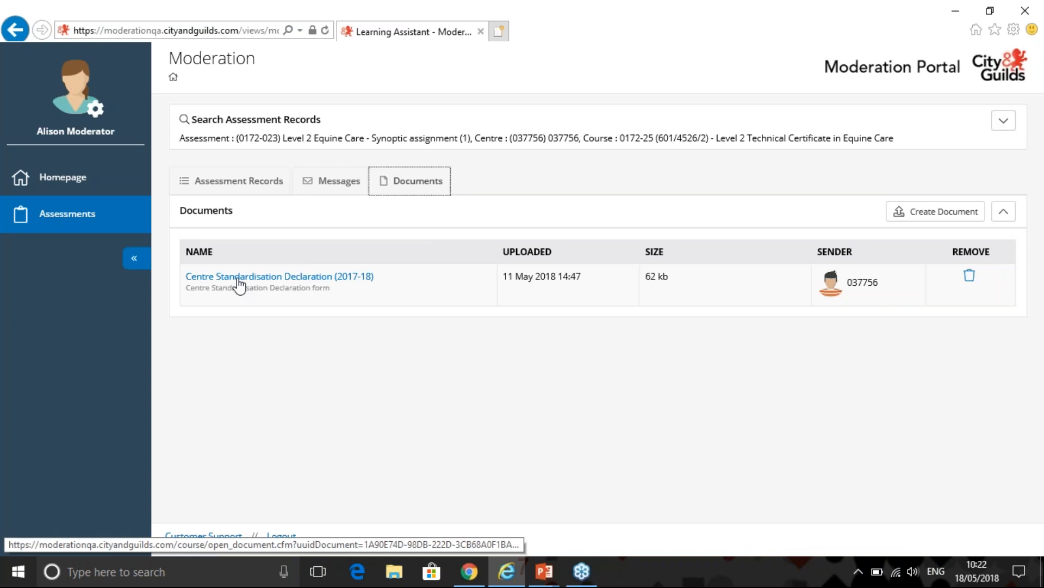
click(308, 282)
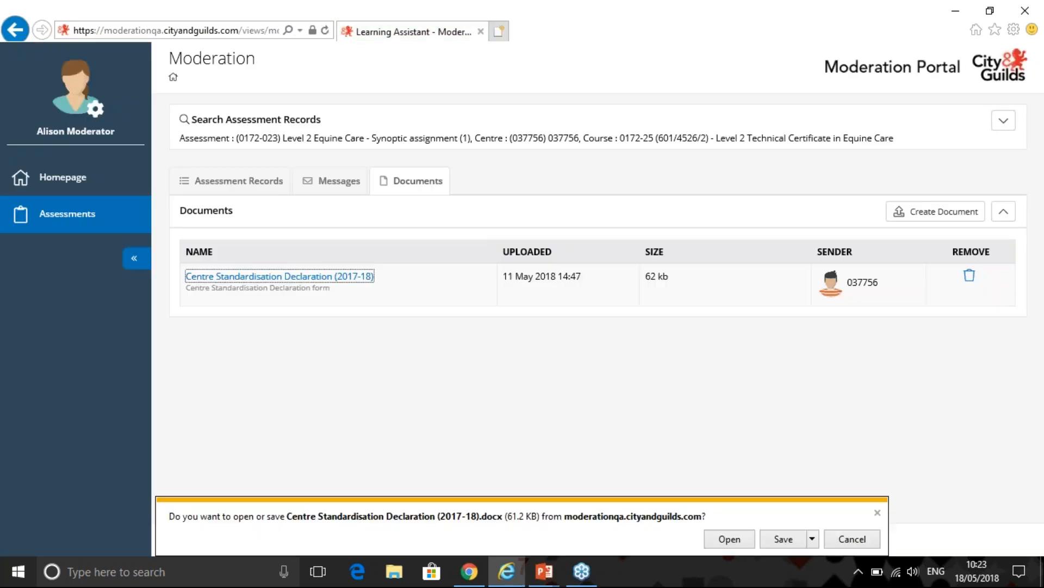
click(843, 539)
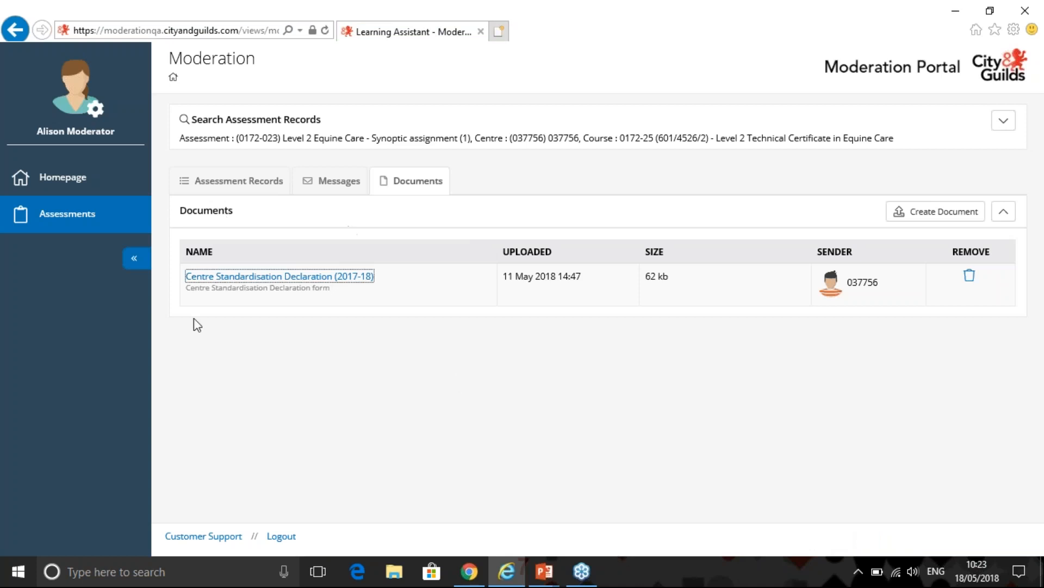
click(334, 190)
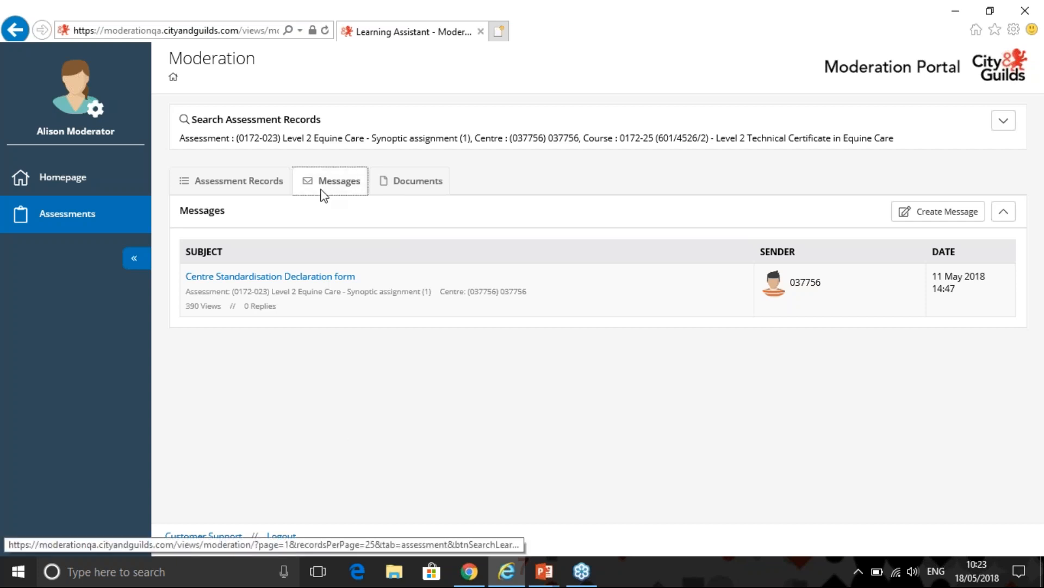
- Return to the assessment records and show the uploaded evidence for the second learner
click(220, 186)
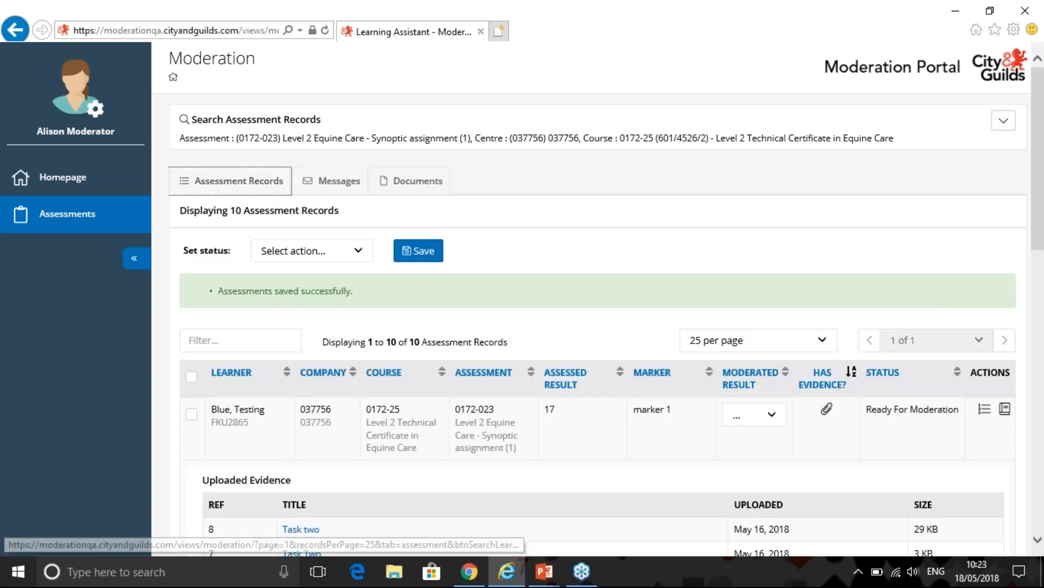
scroll(647, 384, down, 1)
scroll(648, 384, down, 8)
scroll(647, 386, up, 5)
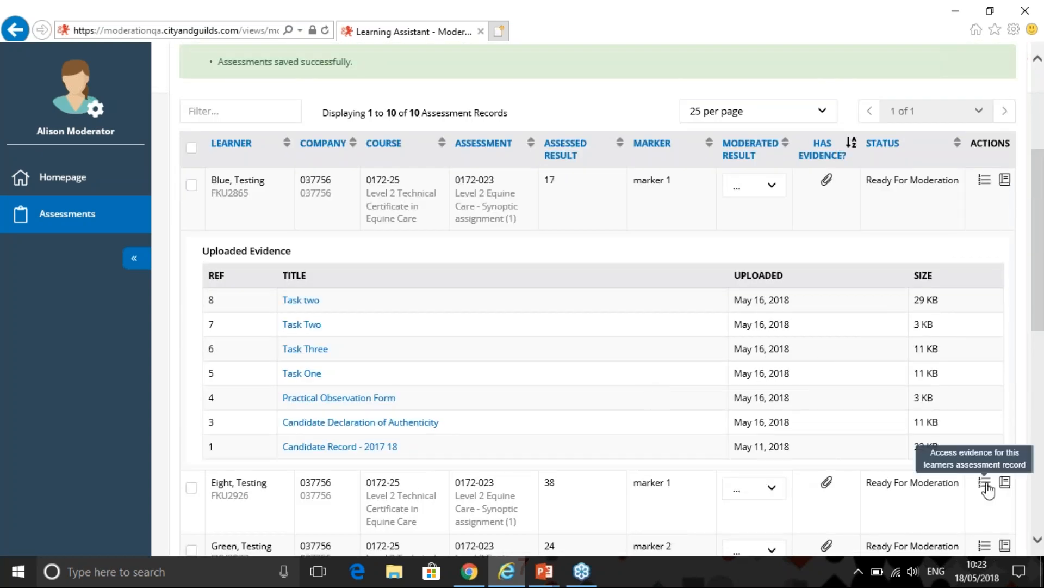
click(1005, 482)
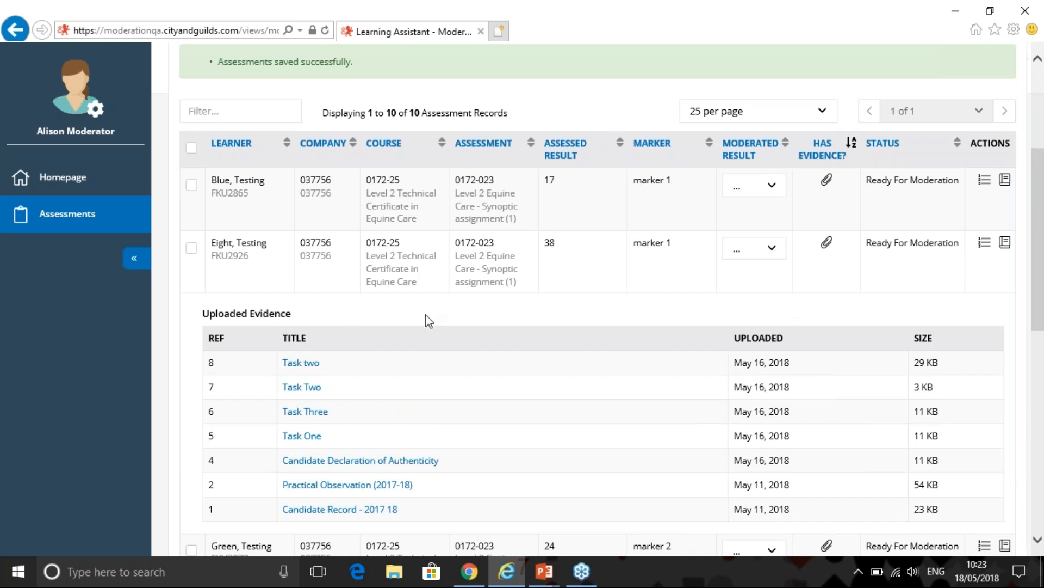
scroll(426, 314, up, 3)
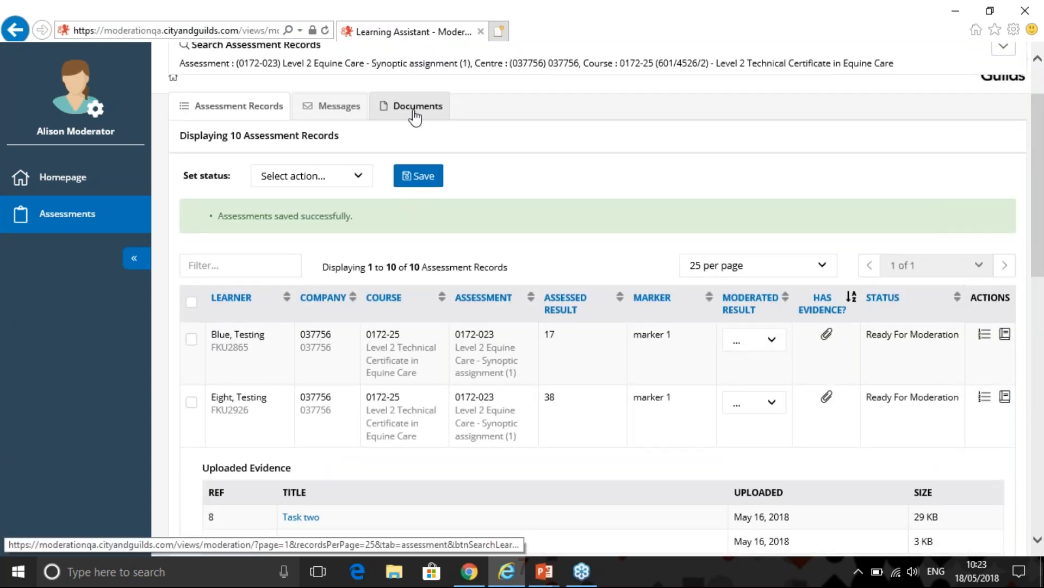
scroll(661, 452, up, 1)
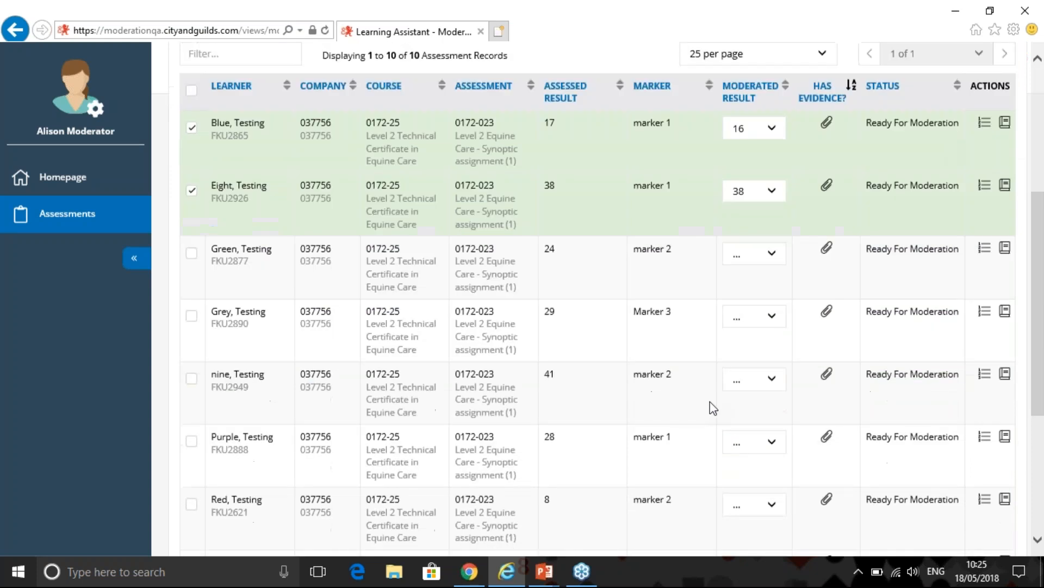
scroll(713, 392, down, 2)
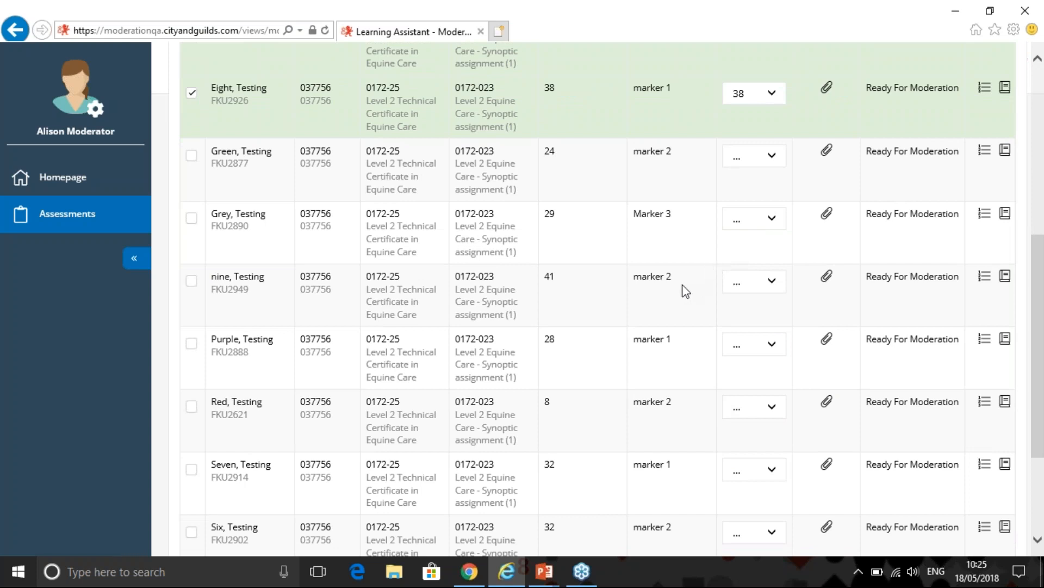
- Set the moderated result to 7 for the learner assessed at 8, and save all records as Moderation In Progress
click(773, 409)
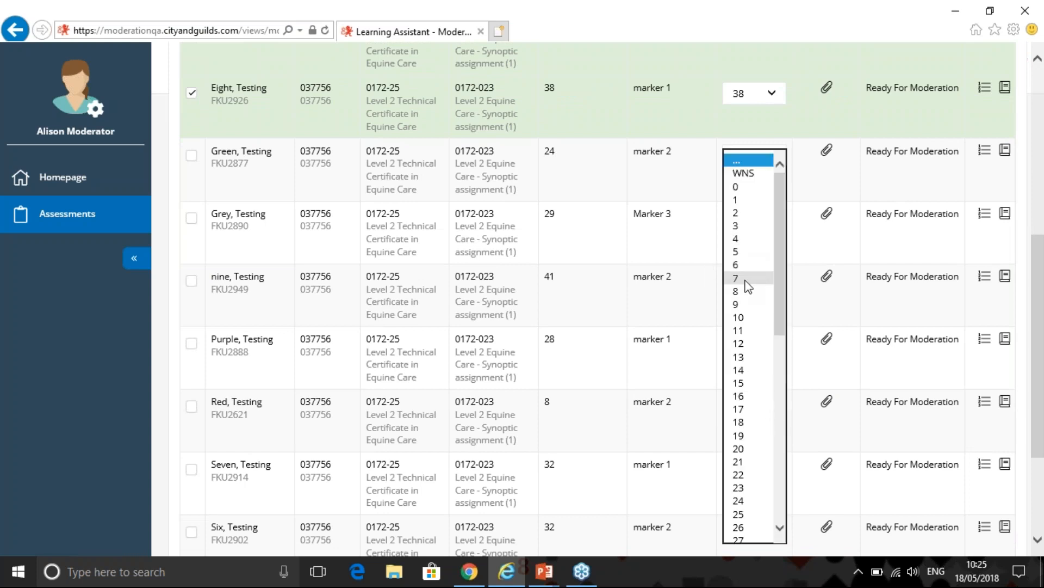
click(745, 280)
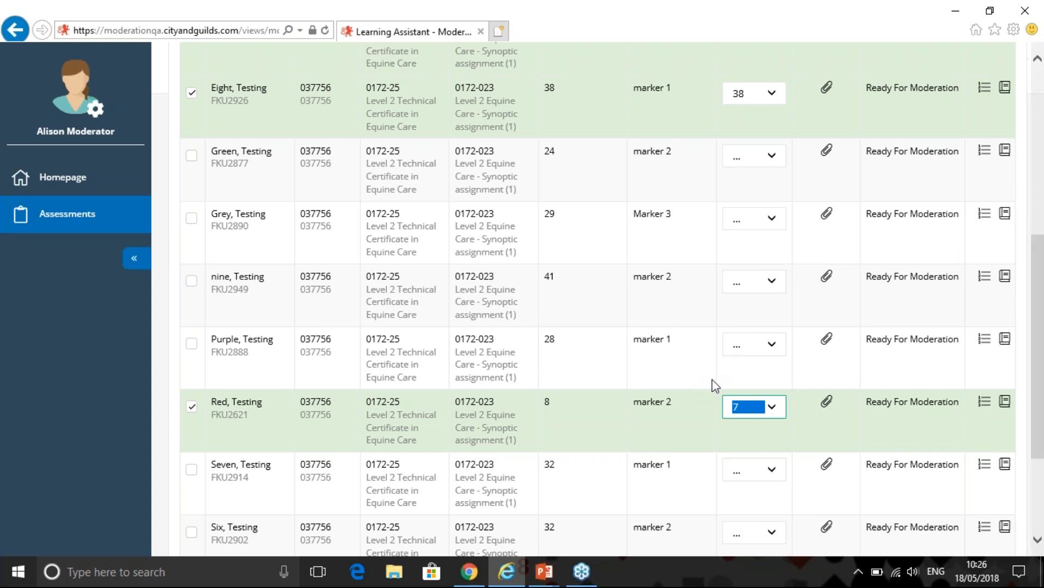
scroll(713, 380, up, 3)
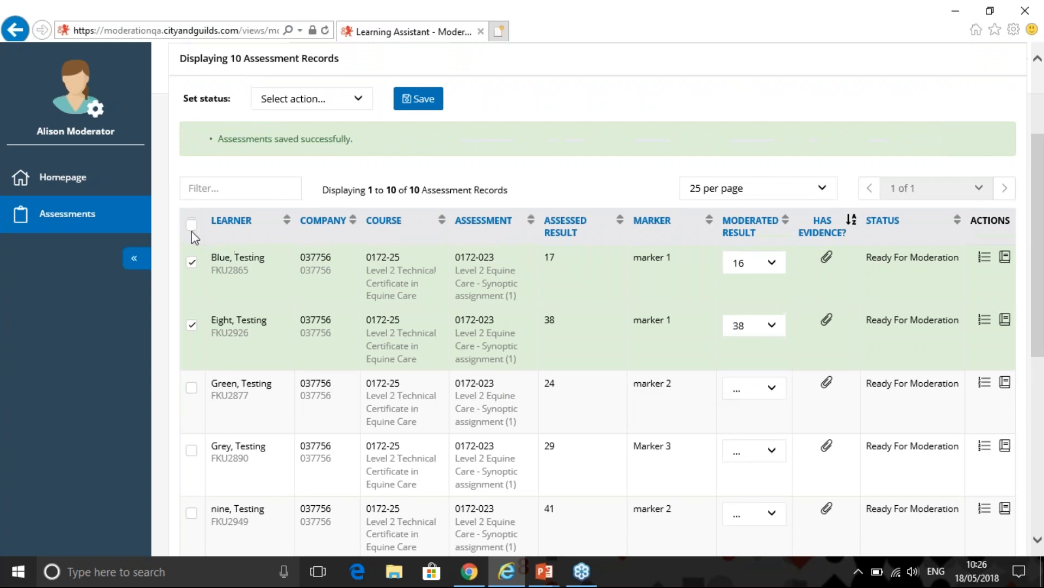
click(191, 226)
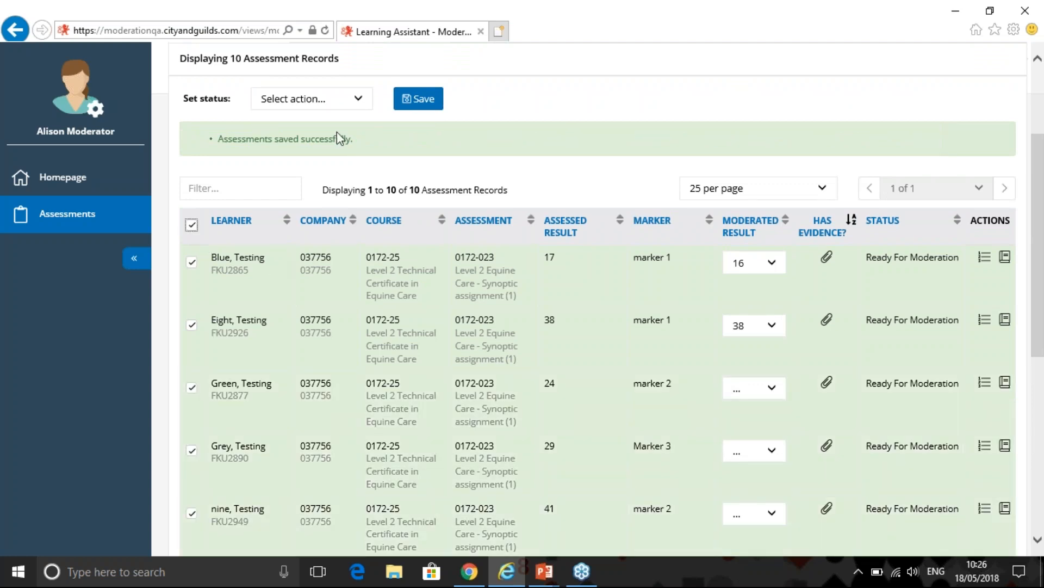
scroll(277, 268, up, 1)
click(357, 176)
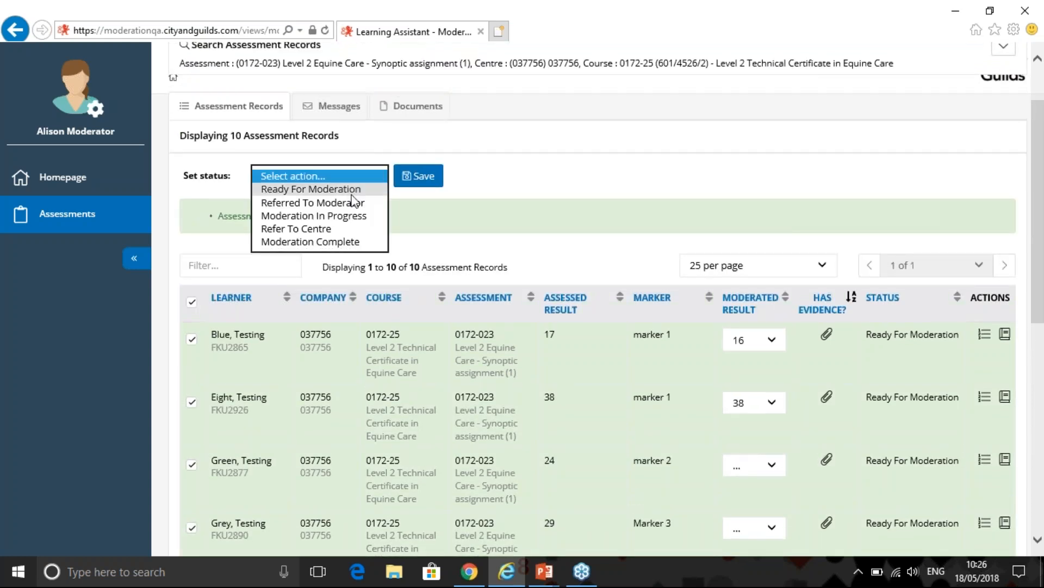
click(327, 215)
click(418, 177)
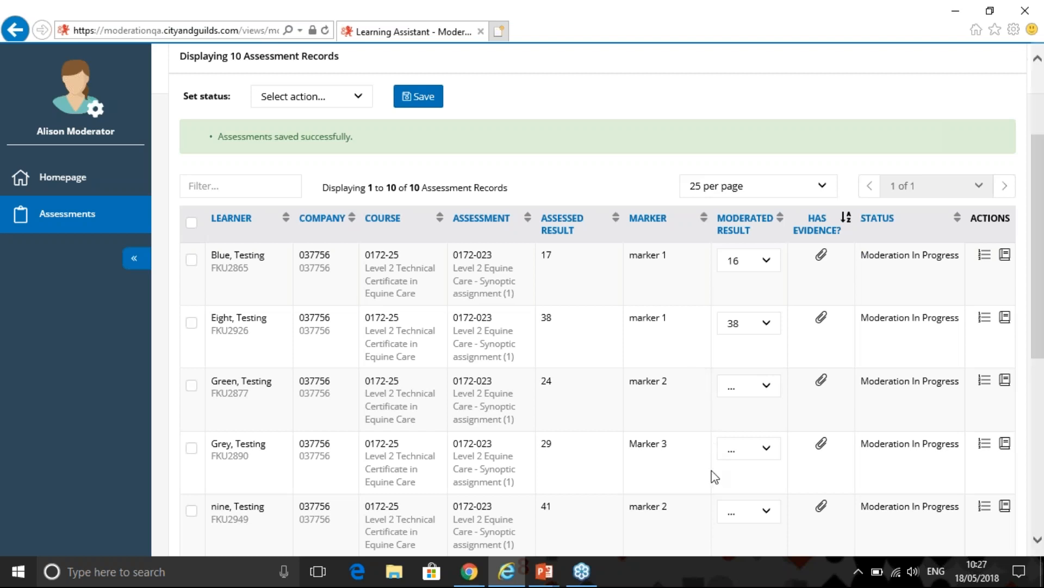
- Set the status of all assessment records to Moderation Complete, save, and check the statuses and moderated results down the list
click(192, 223)
click(192, 223)
click(191, 260)
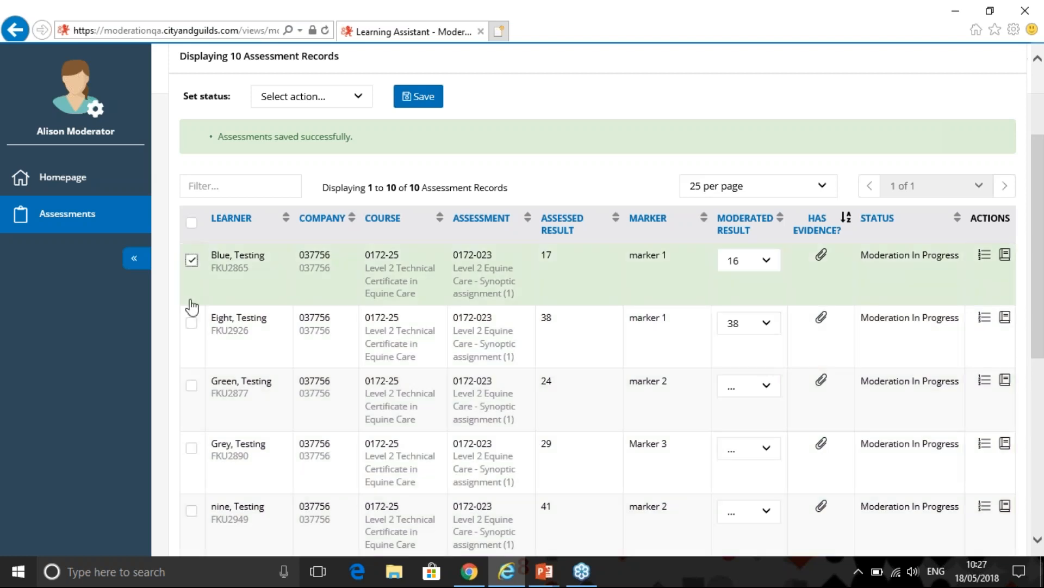
click(191, 448)
click(192, 223)
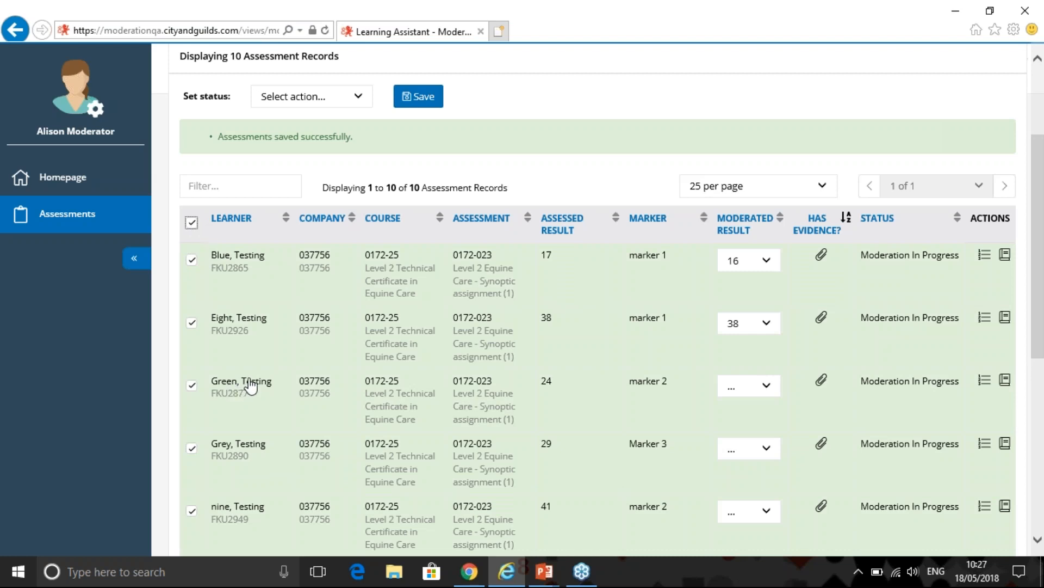
click(361, 101)
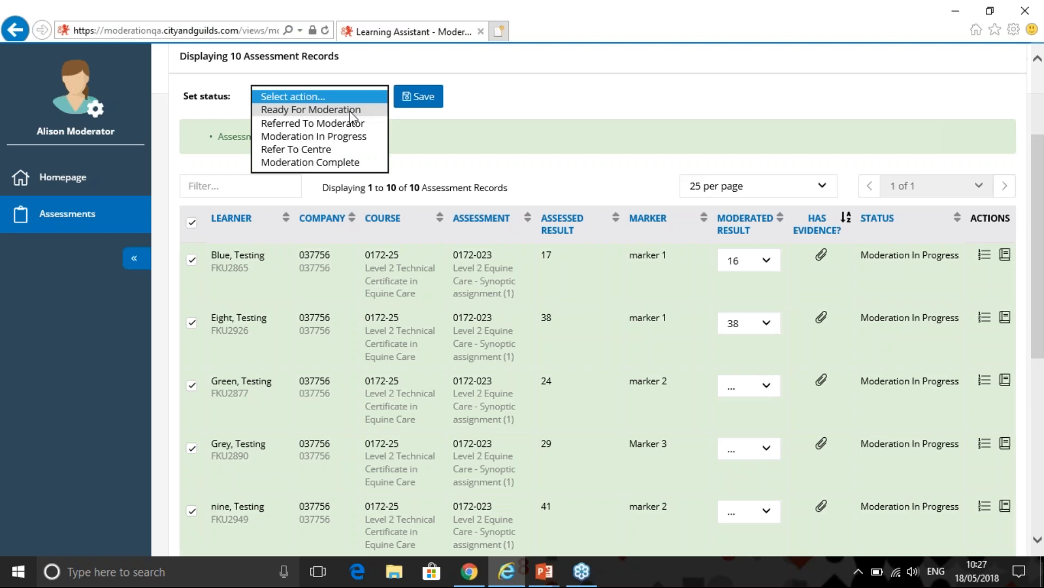
click(349, 163)
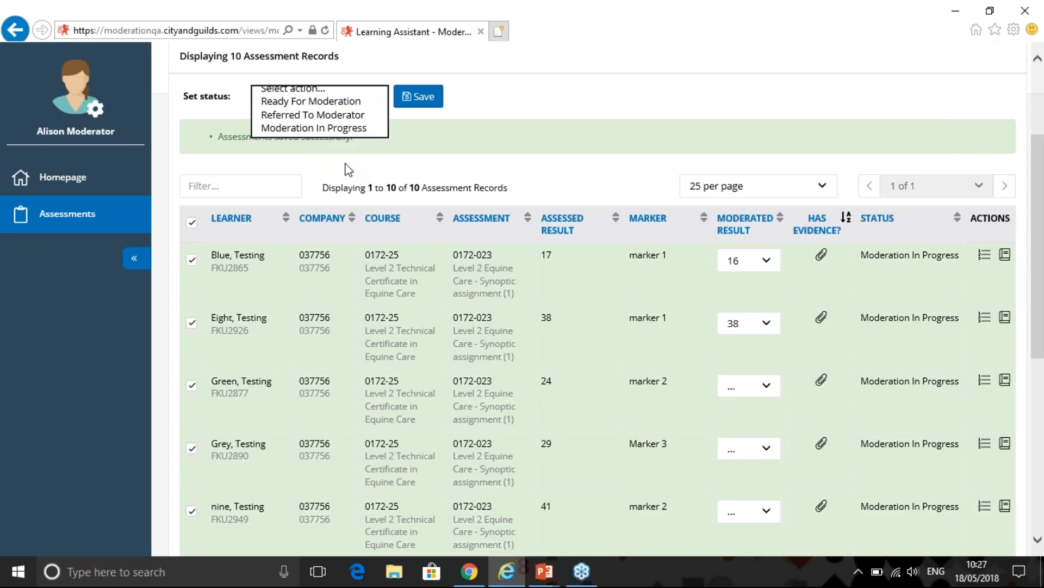
click(421, 101)
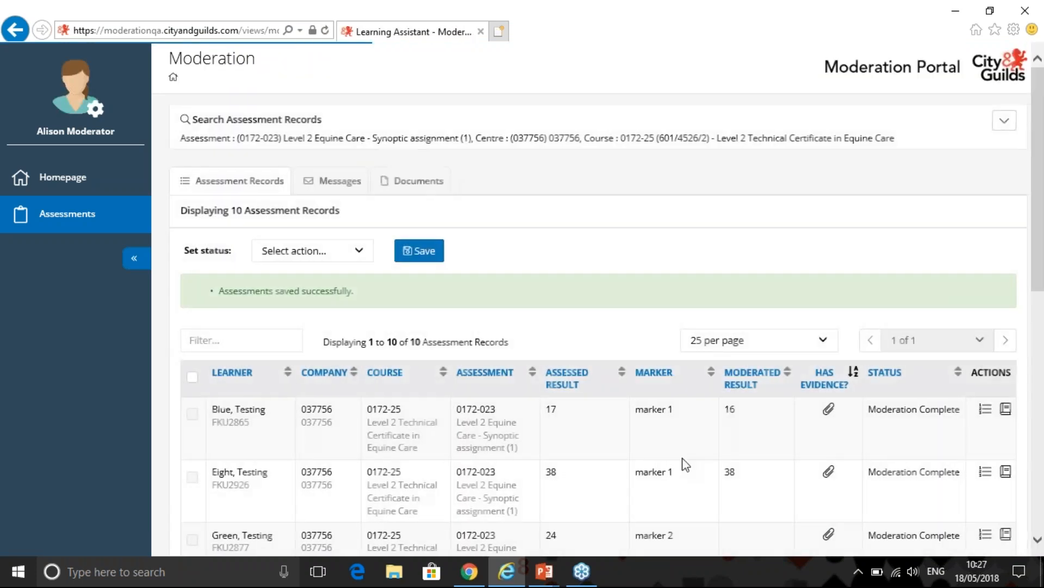
scroll(749, 393, down, 3)
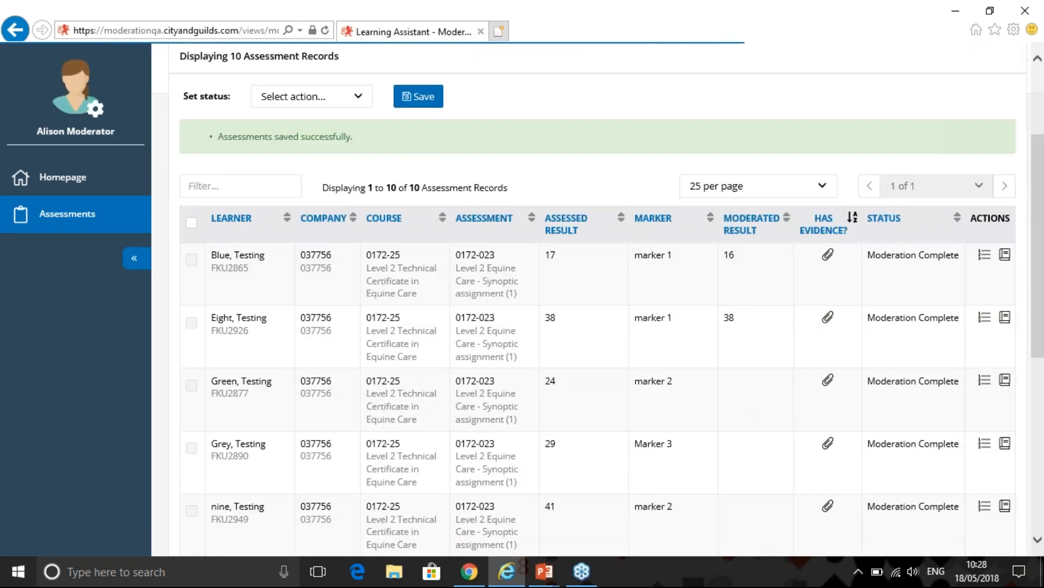
scroll(735, 419, down, 7)
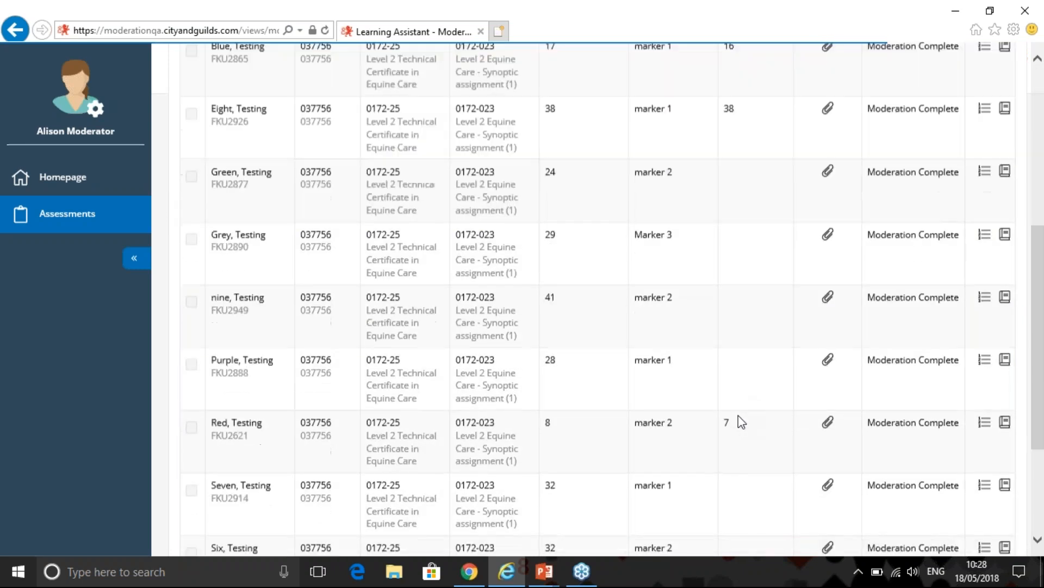
scroll(741, 419, up, 3)
scroll(743, 420, up, 3)
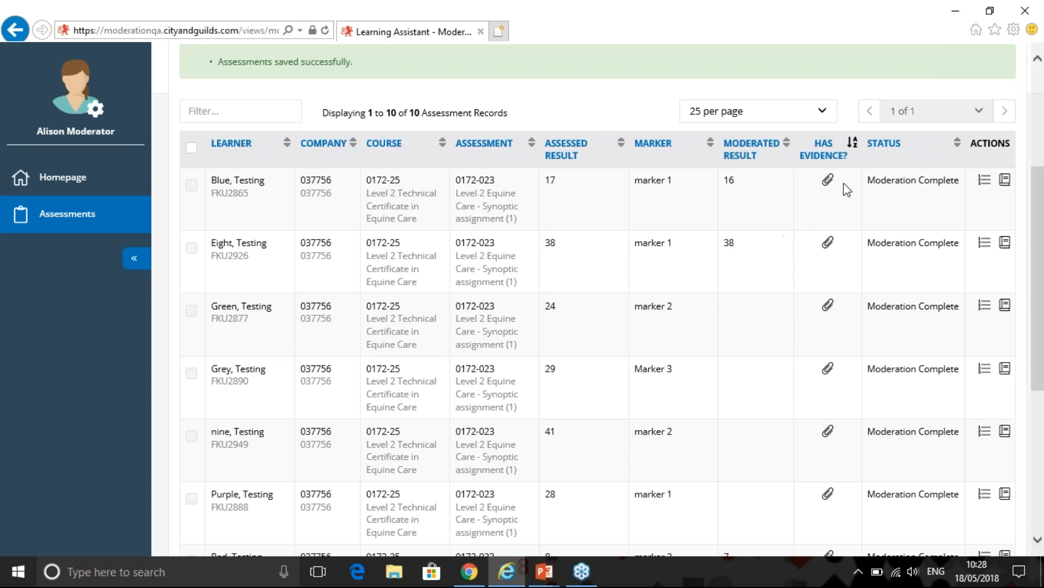
key(alt+Tab)
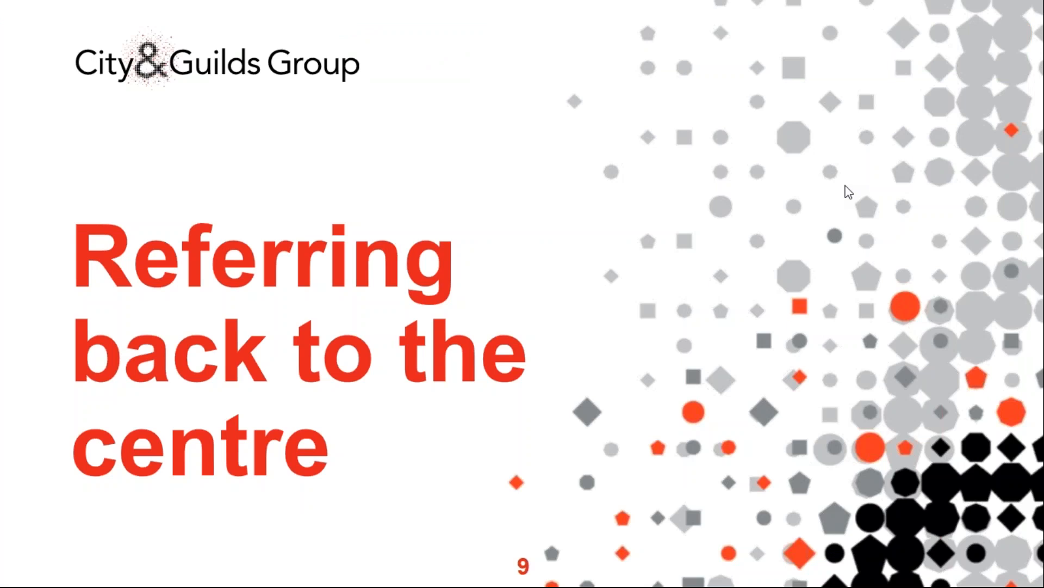
key(alt+Tab)
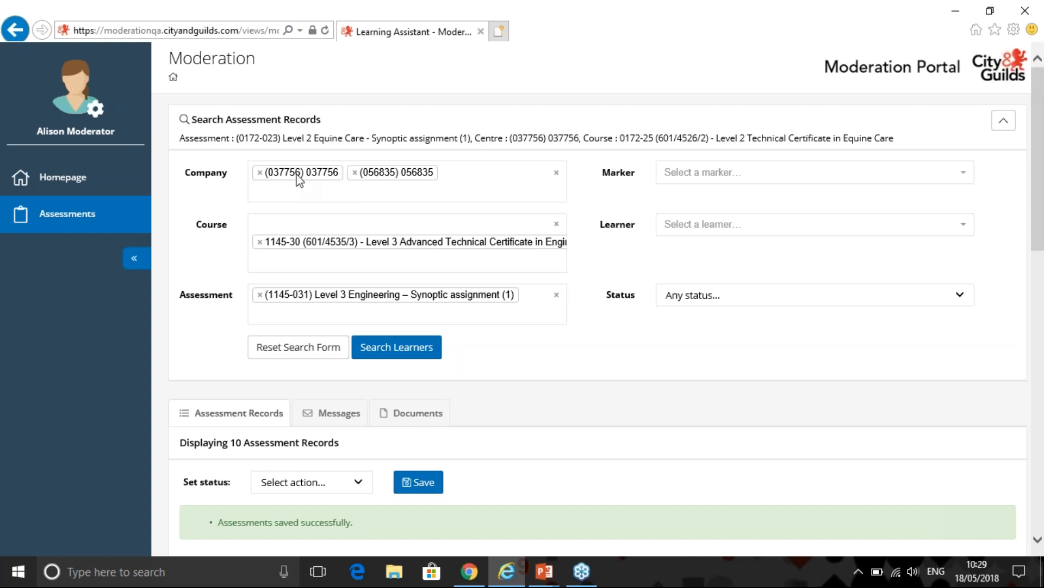
- Search for learners at company 056835 only, with course 1145-30 and assessment 1145-031 Level 3 Engineering – Synoptic assignment (1)
click(260, 172)
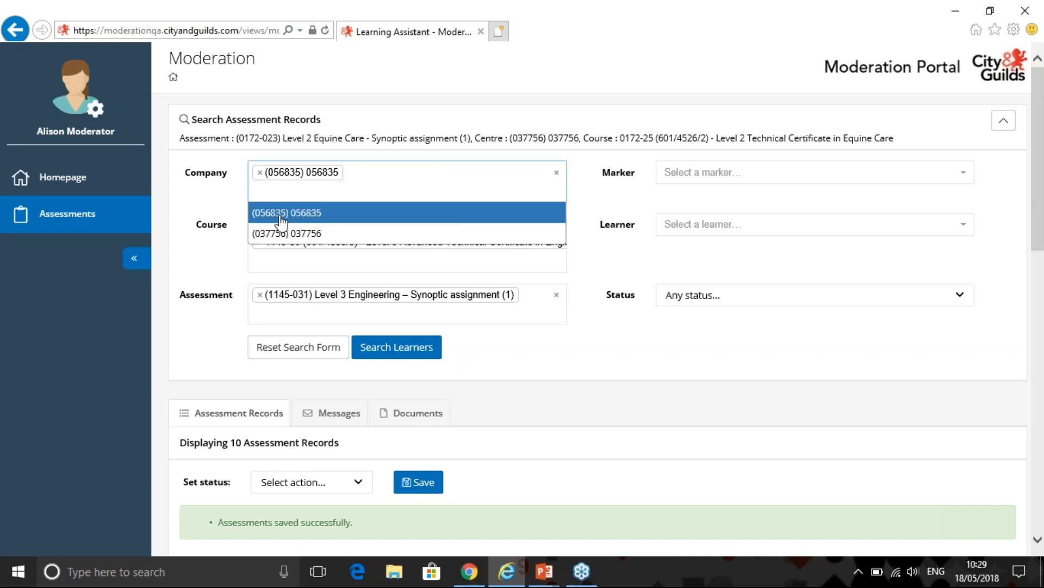
click(281, 213)
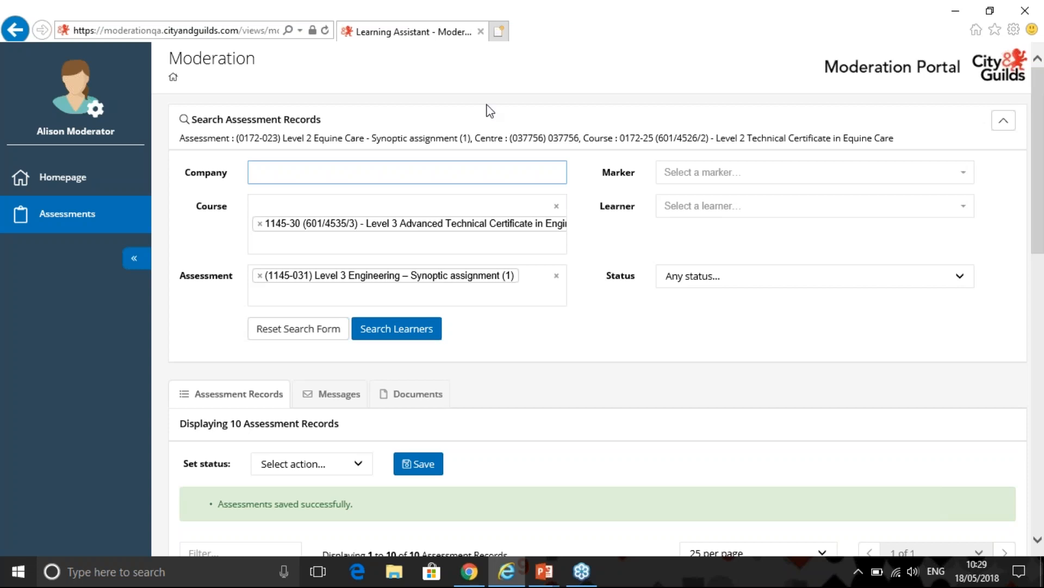
text(0)
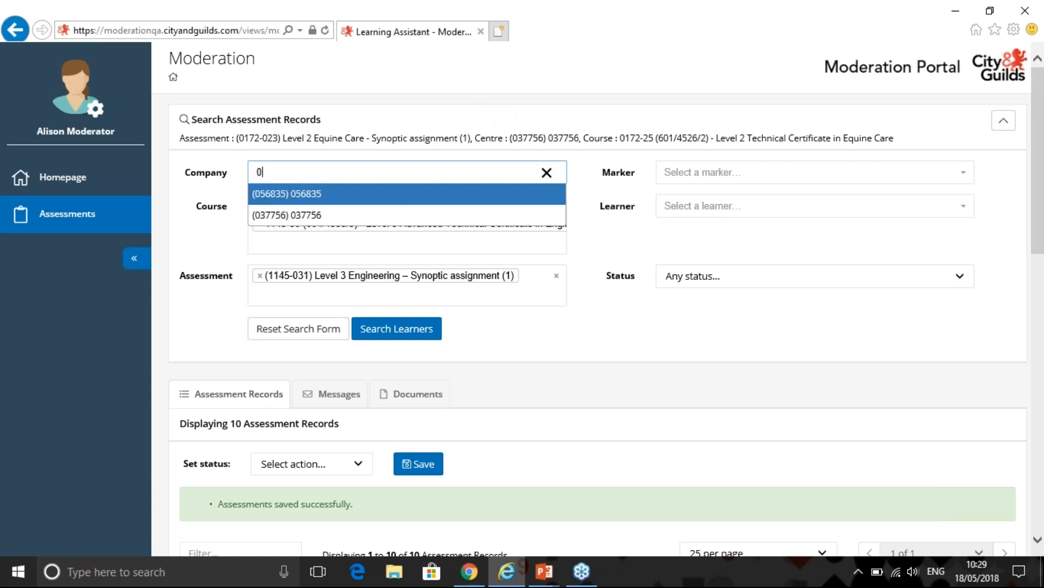
text(56835)
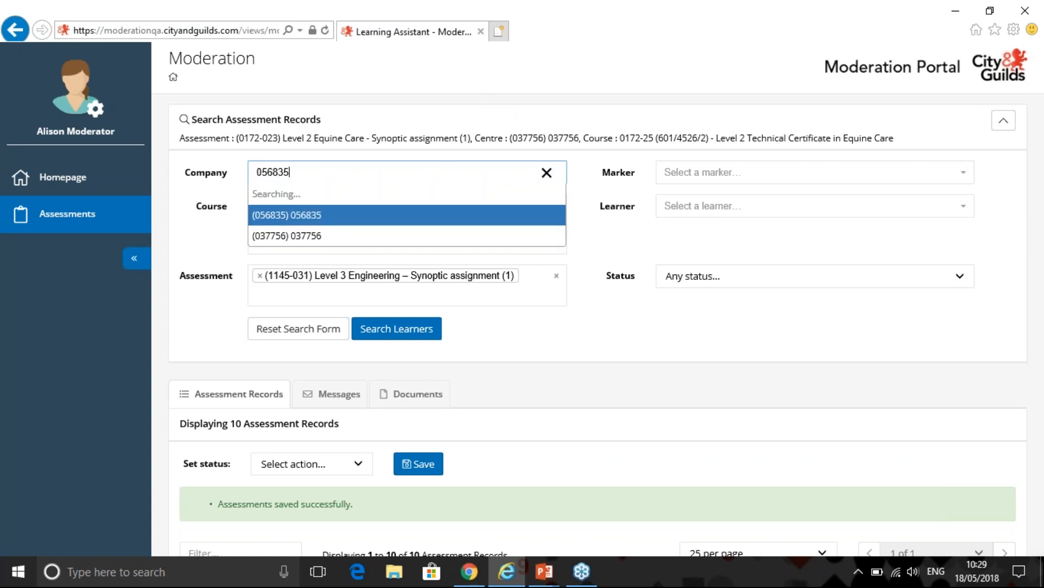
click(363, 202)
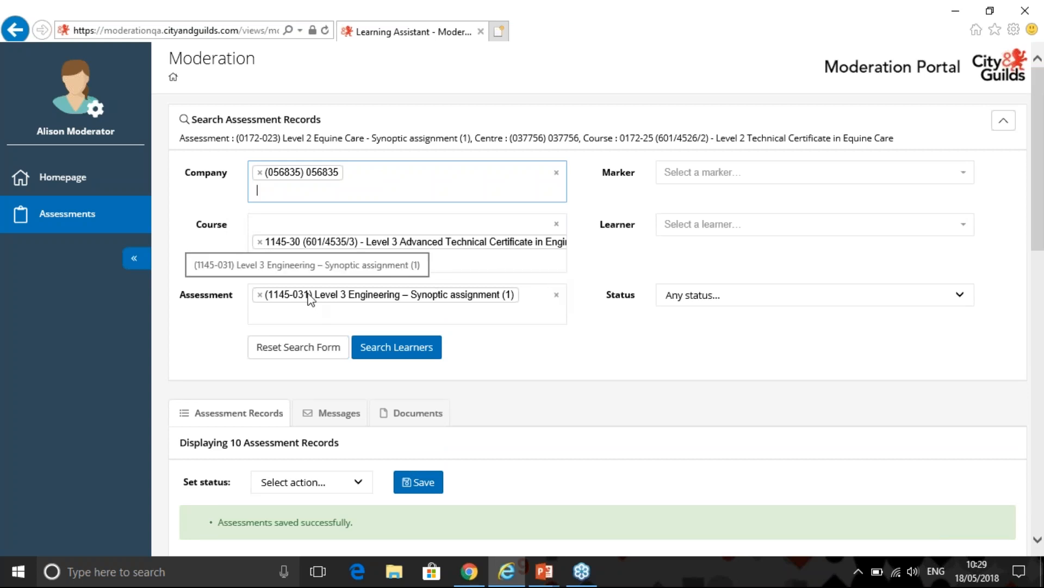
click(393, 351)
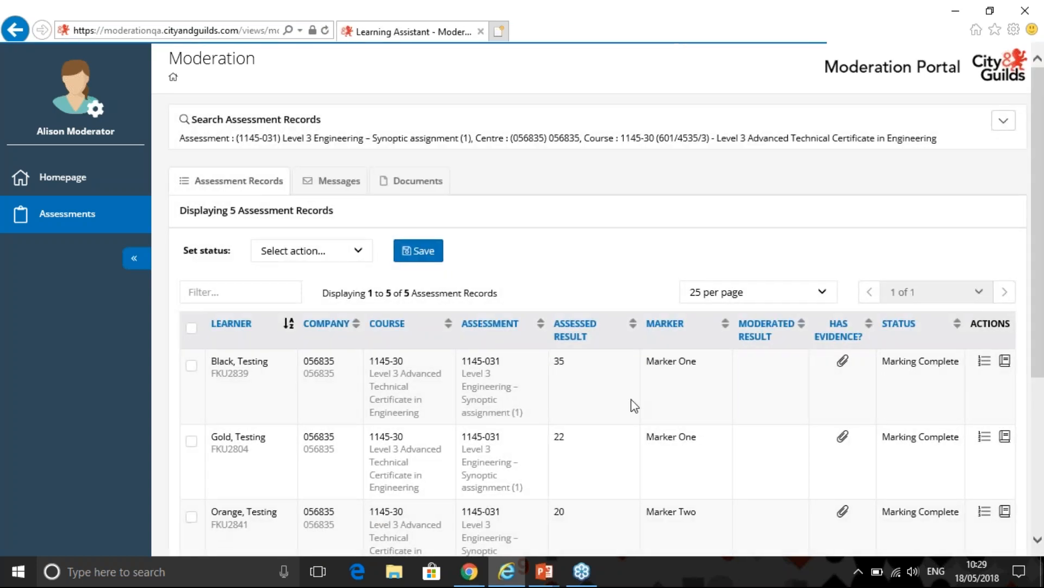
- Review the engineering assessment records and compare the uploaded evidence of the first two learners, closing the evidence lists
scroll(631, 400, down, 4)
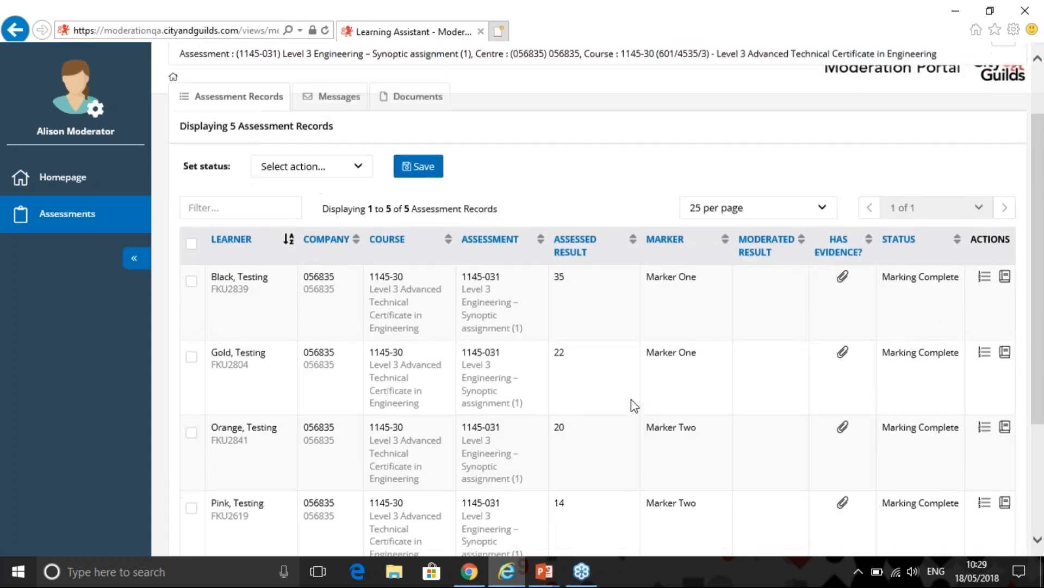
scroll(631, 405, down, 2)
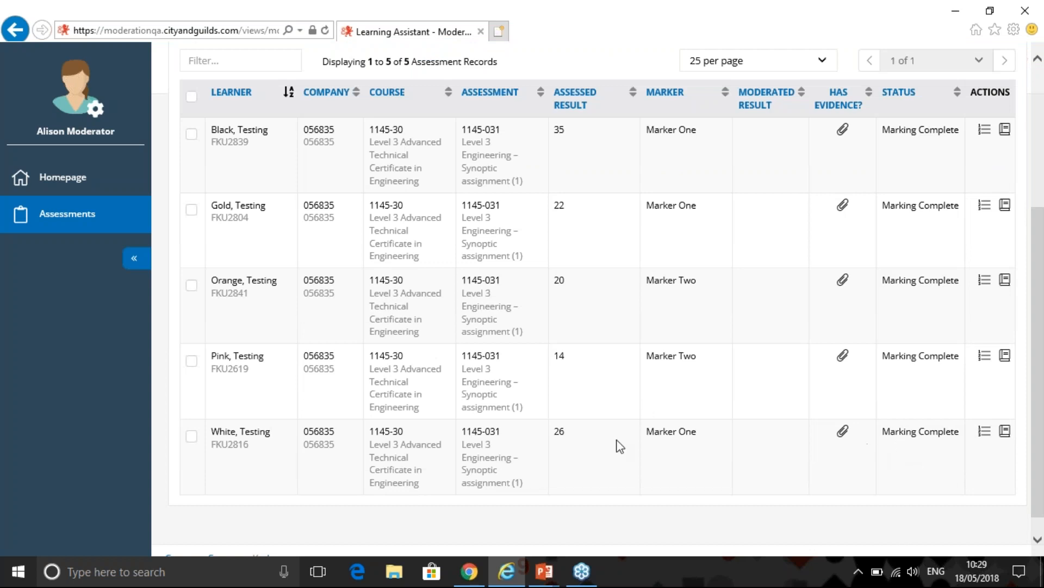
scroll(606, 433, up, 3)
scroll(582, 426, up, 2)
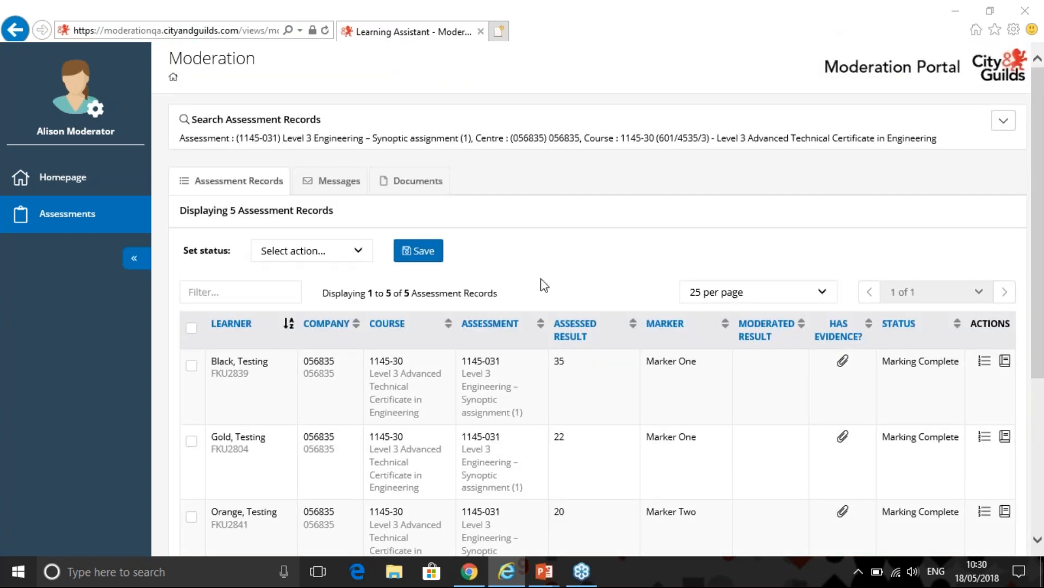
click(984, 360)
scroll(900, 393, down, 5)
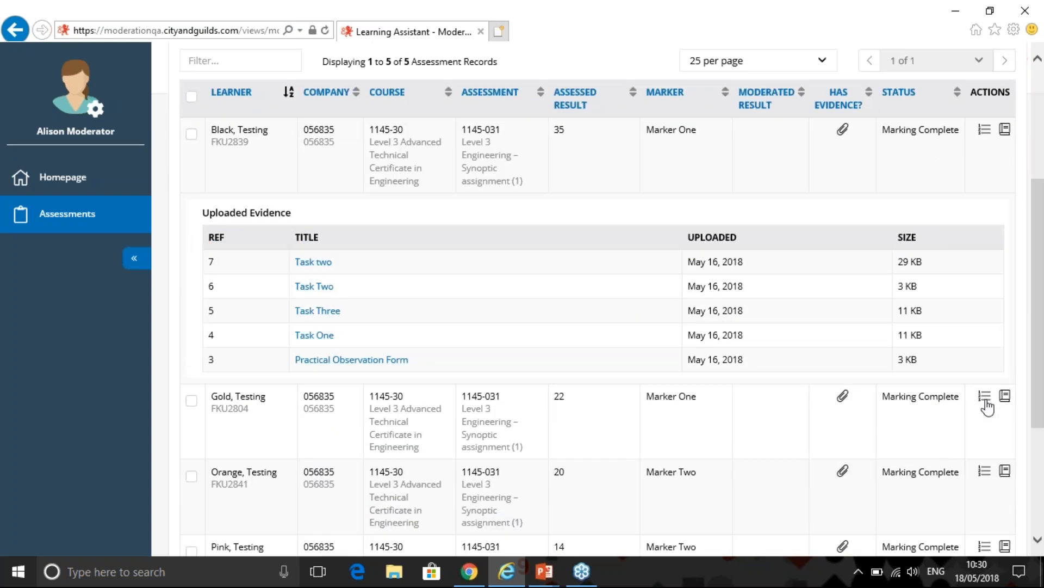
click(985, 397)
scroll(688, 352, down, 2)
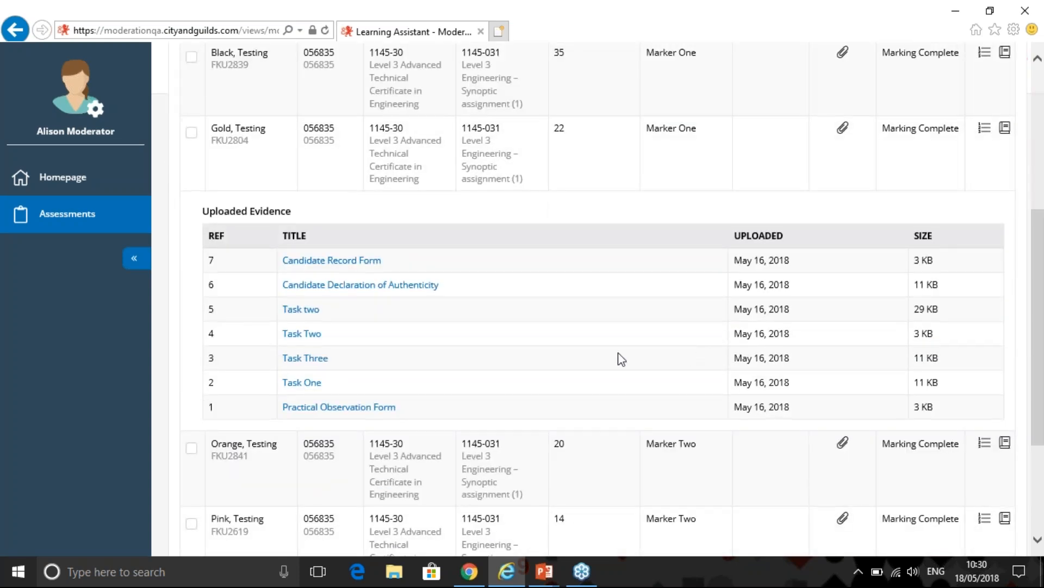
scroll(618, 356, up, 3)
click(984, 207)
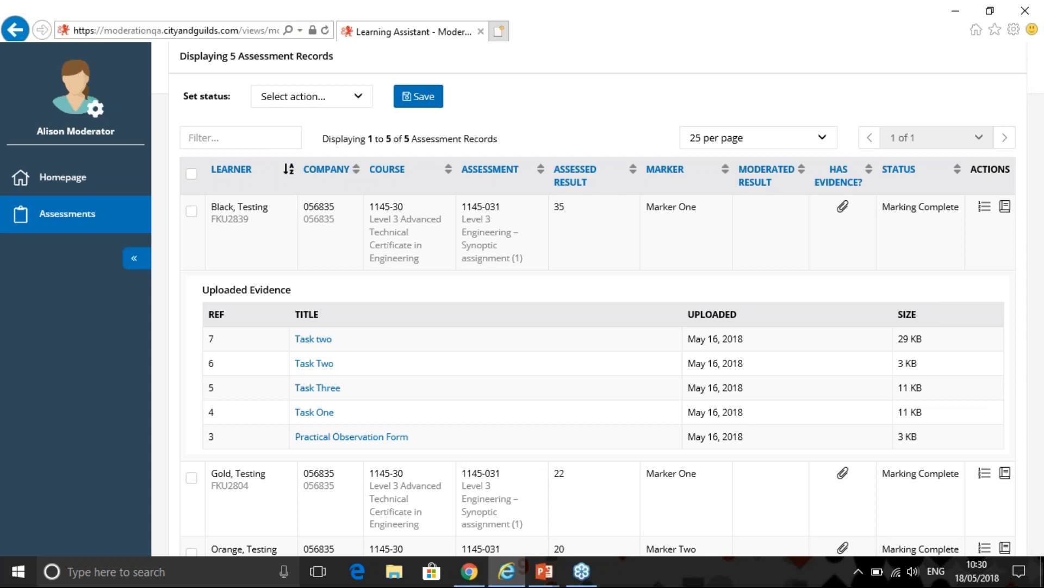
click(984, 206)
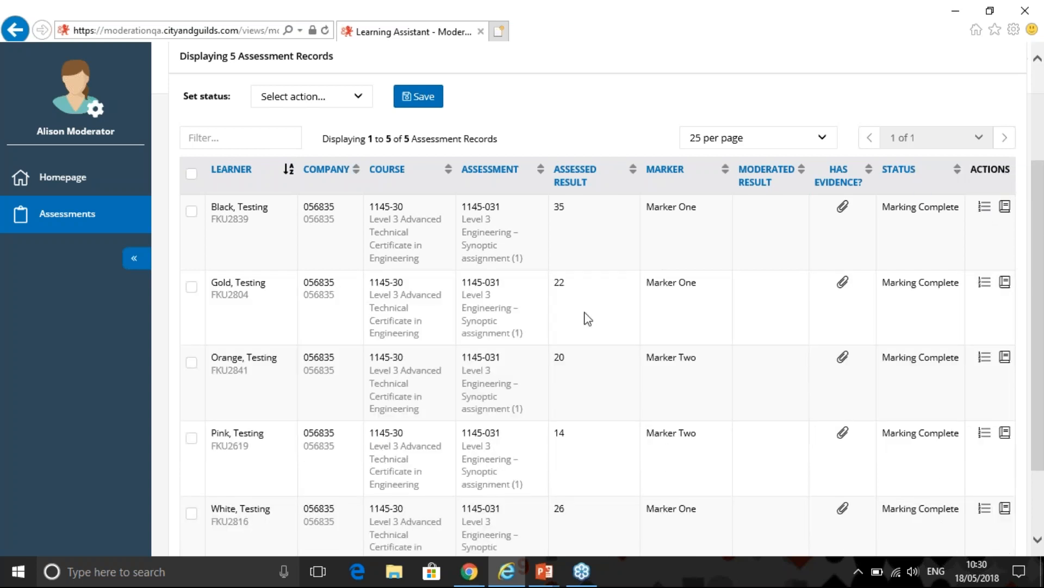
- Set the status of all the engineering assessment records to Refer To Centre and save
click(190, 215)
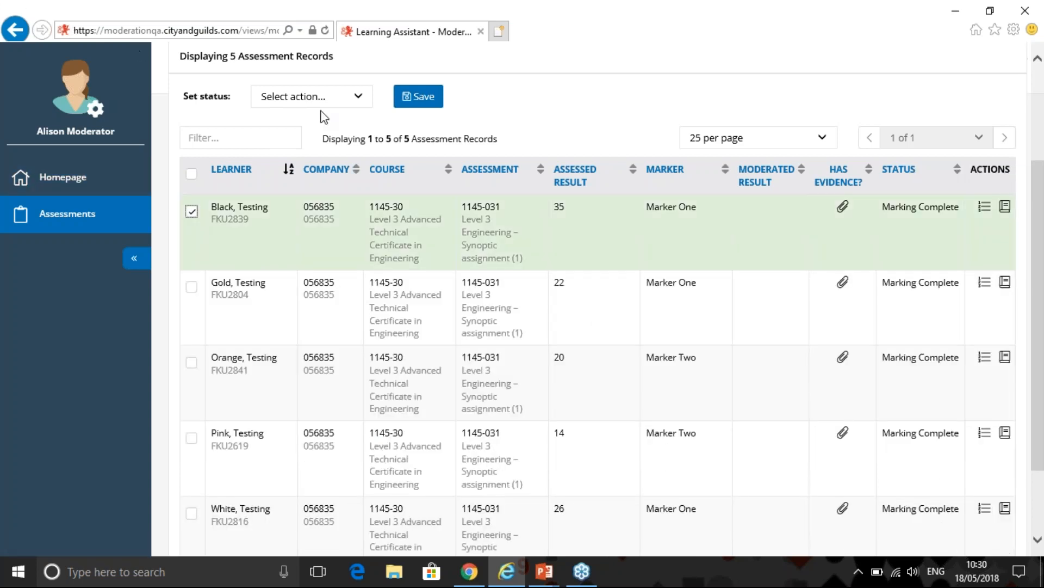
click(365, 100)
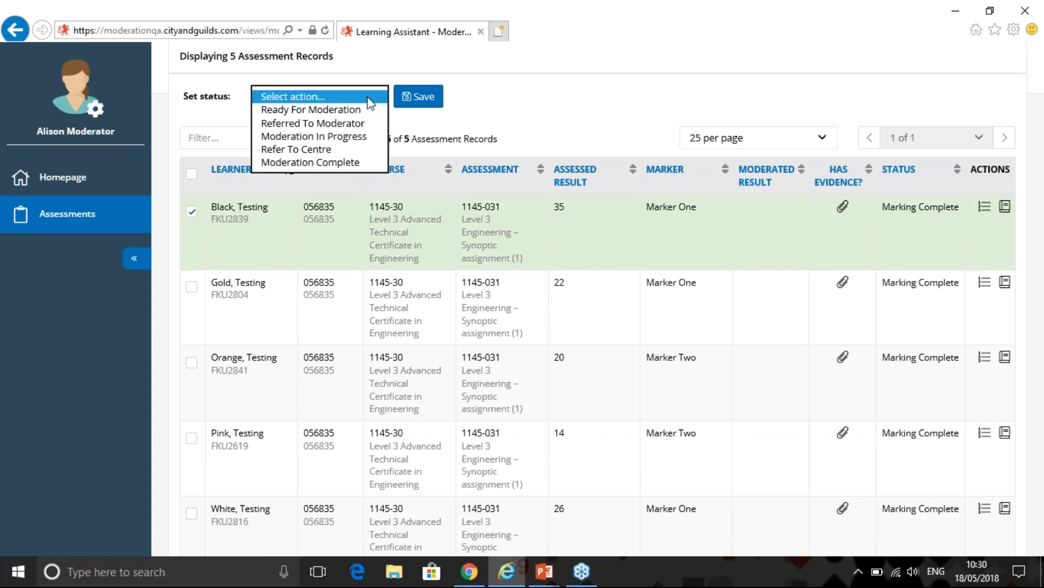
click(349, 151)
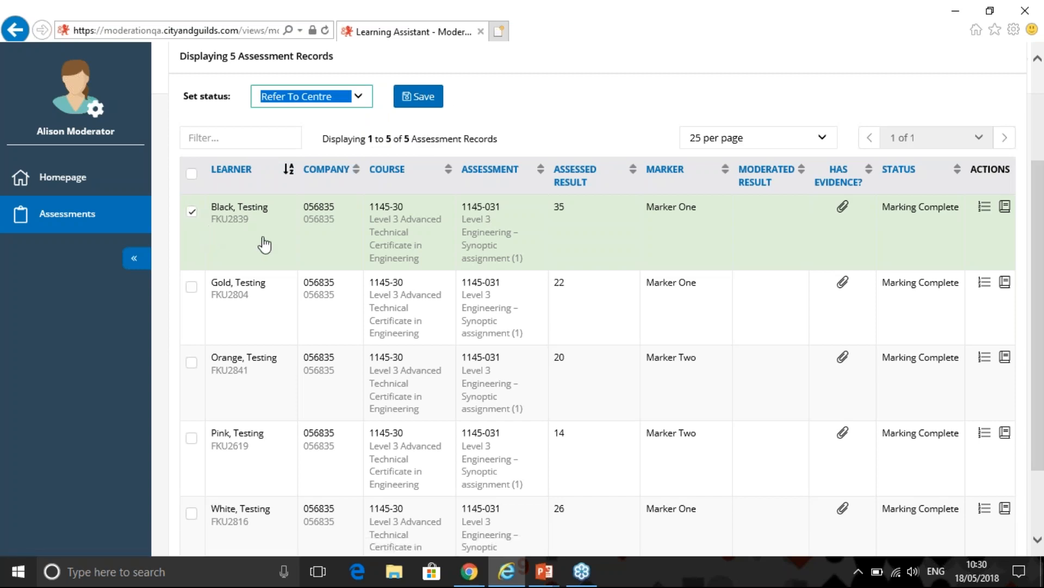
click(192, 174)
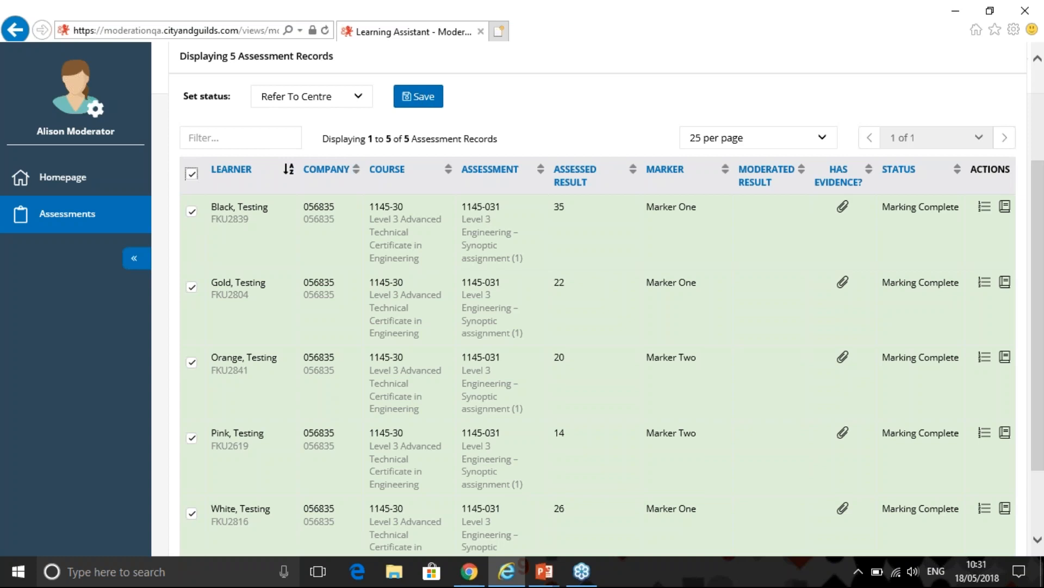
click(423, 103)
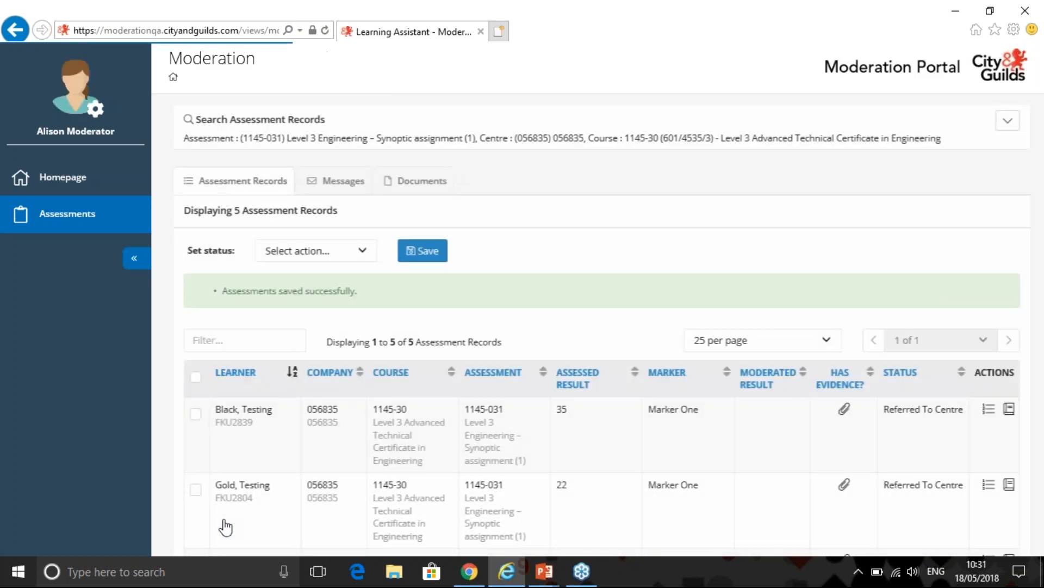
scroll(636, 463, down, 2)
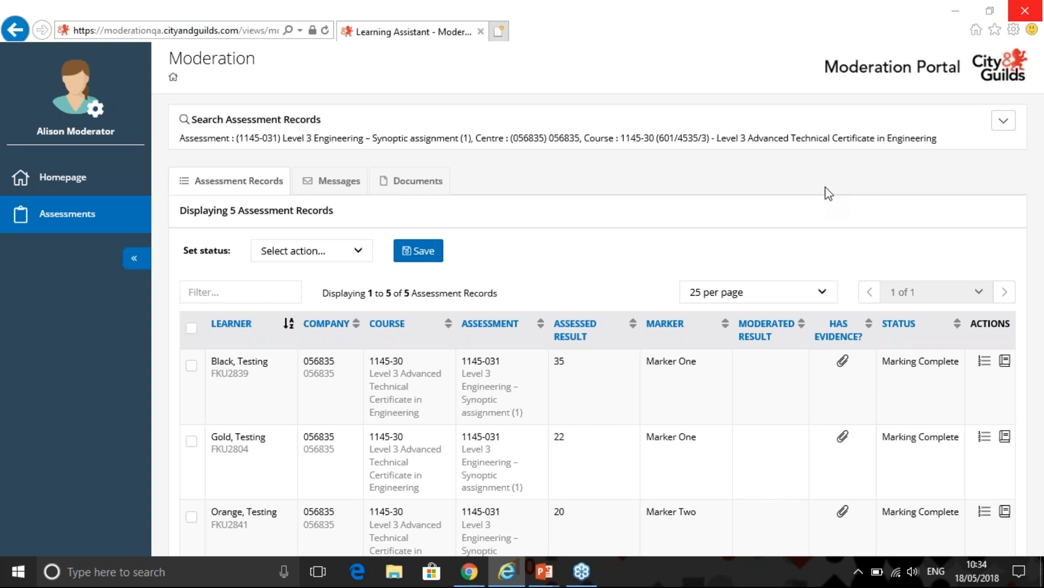
- Set the status of all the engineering assessment records to Moderation In Progress and save
click(194, 367)
click(192, 328)
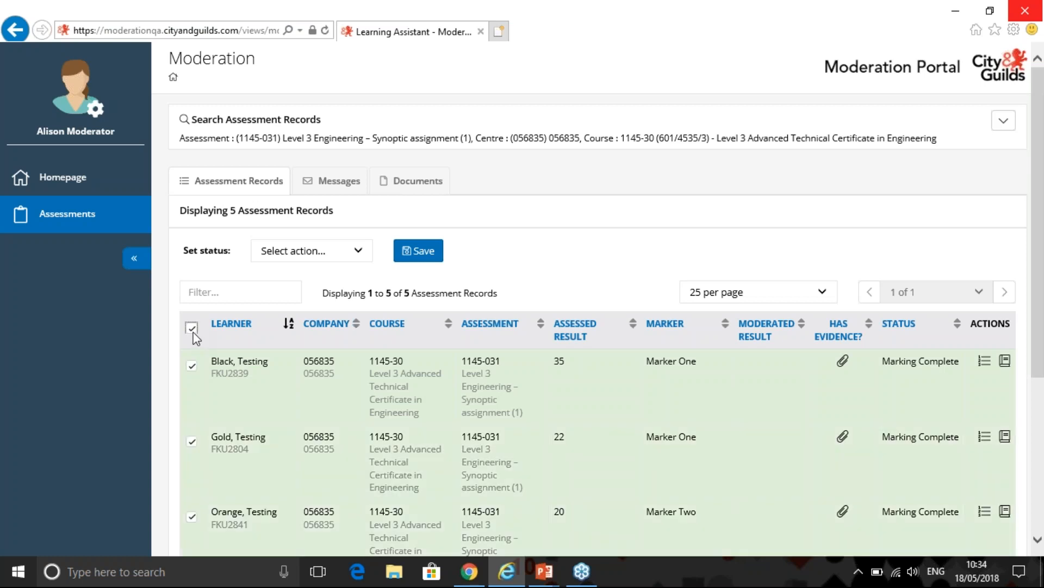
click(363, 254)
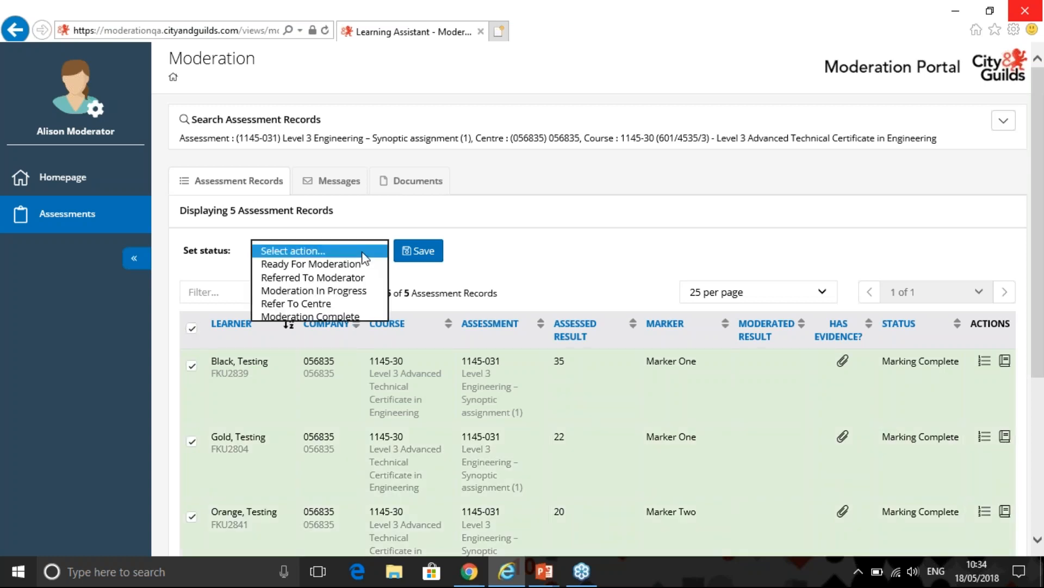
click(351, 294)
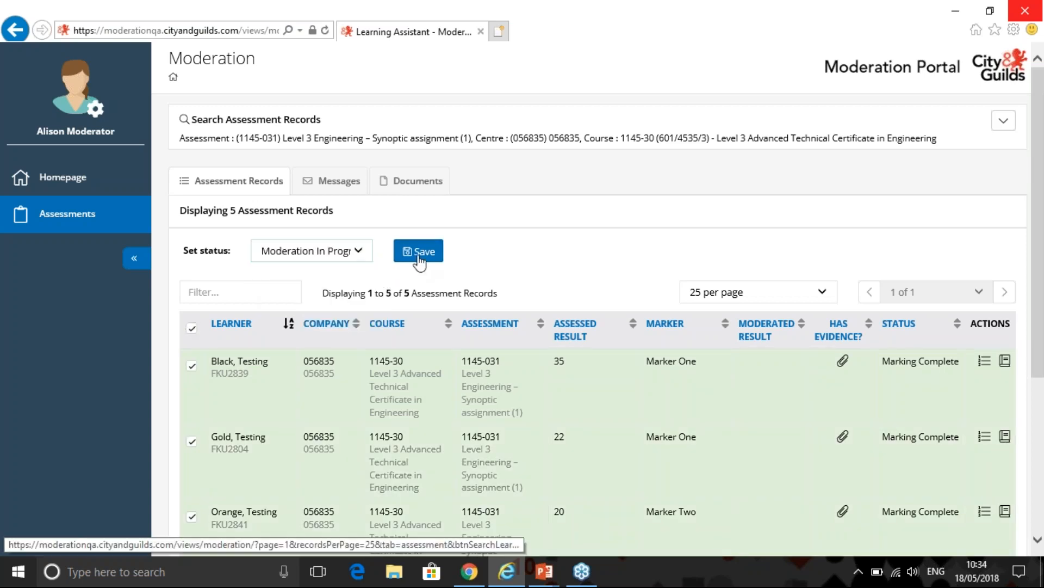
click(416, 251)
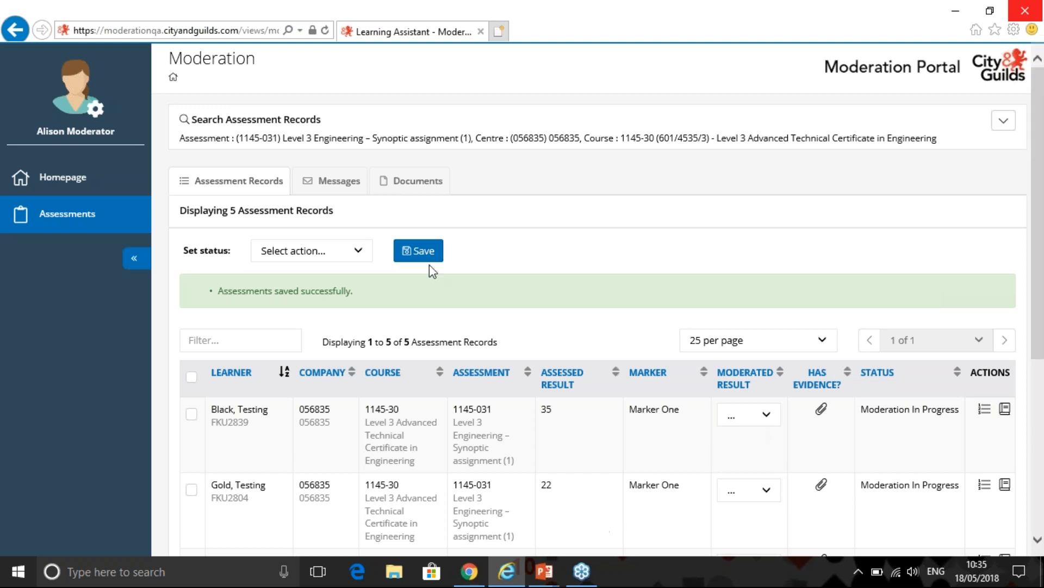
- Set the status of all the engineering assessment records to Moderation Complete and save
click(192, 376)
click(355, 252)
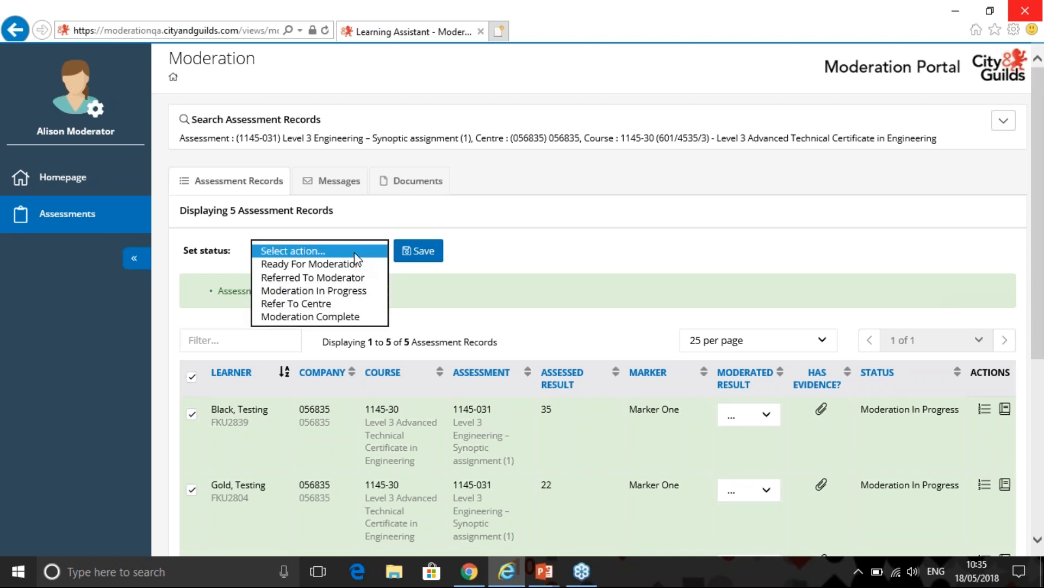
click(369, 302)
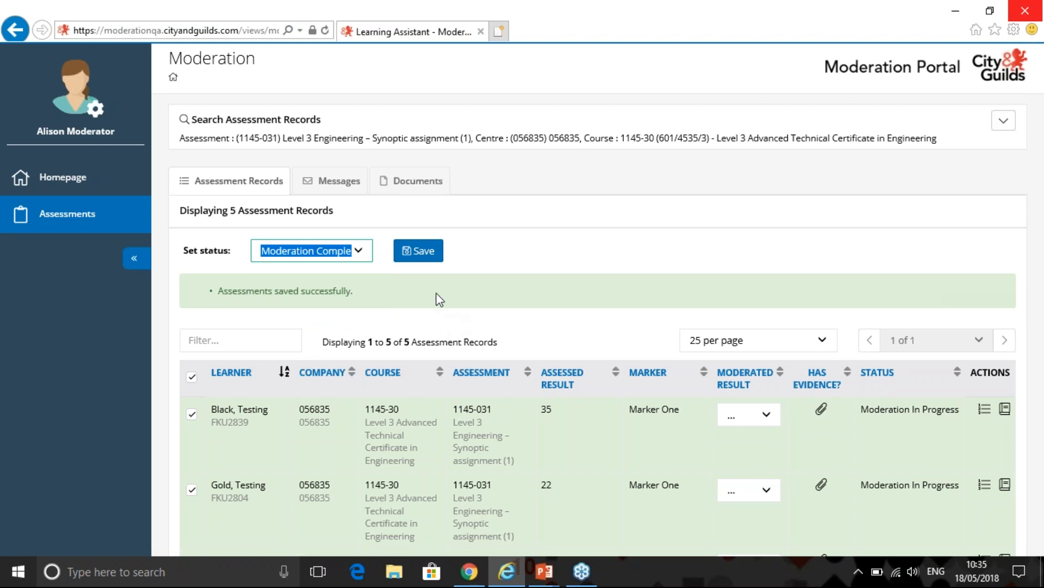
click(411, 249)
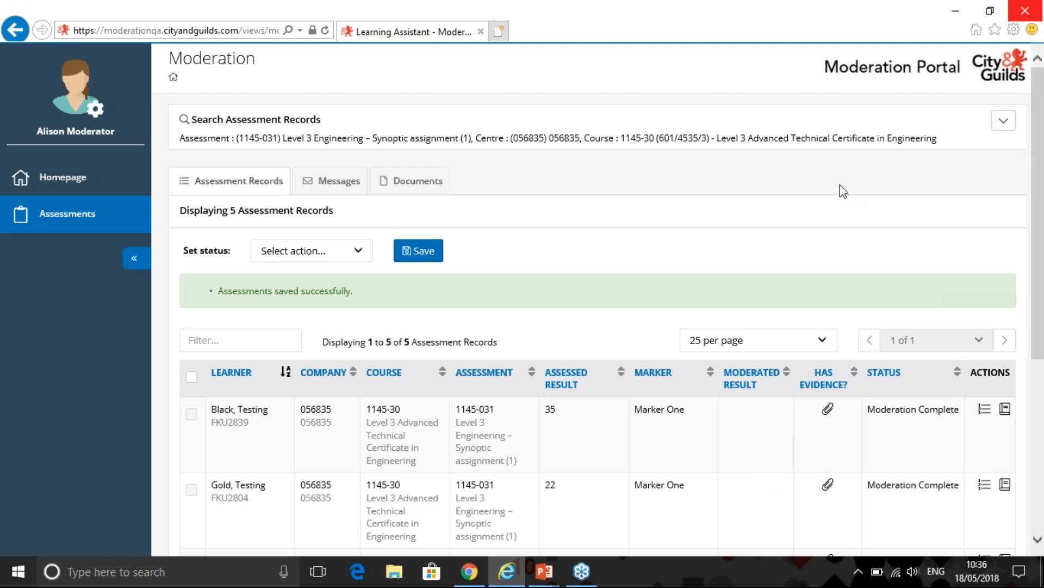
- Switch to the presentation slide on verification of centre-assessed components, and return to the Moderation Portal
key(alt+Tab)
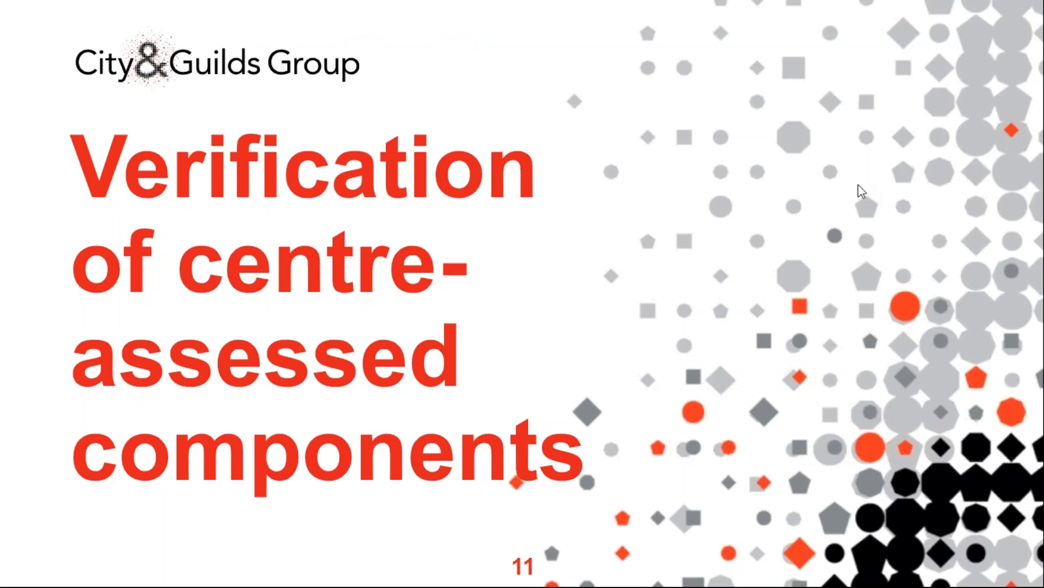
key(alt+Tab)
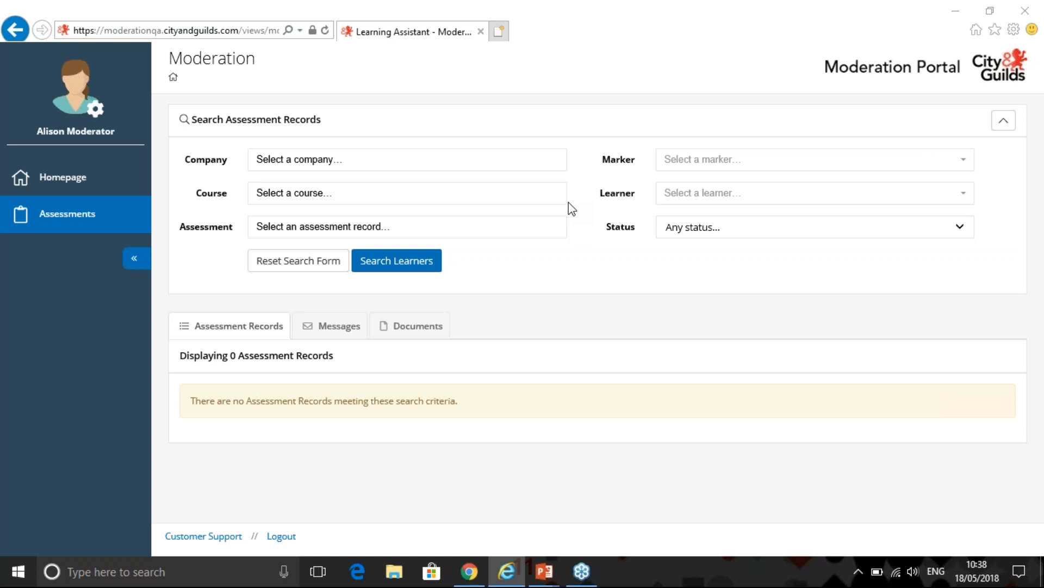
- Search for learners at company 037756 with course 0172-25 Level 2 Equine Care and assessment 0172-204 Level 2 Undertake work related experience
click(495, 166)
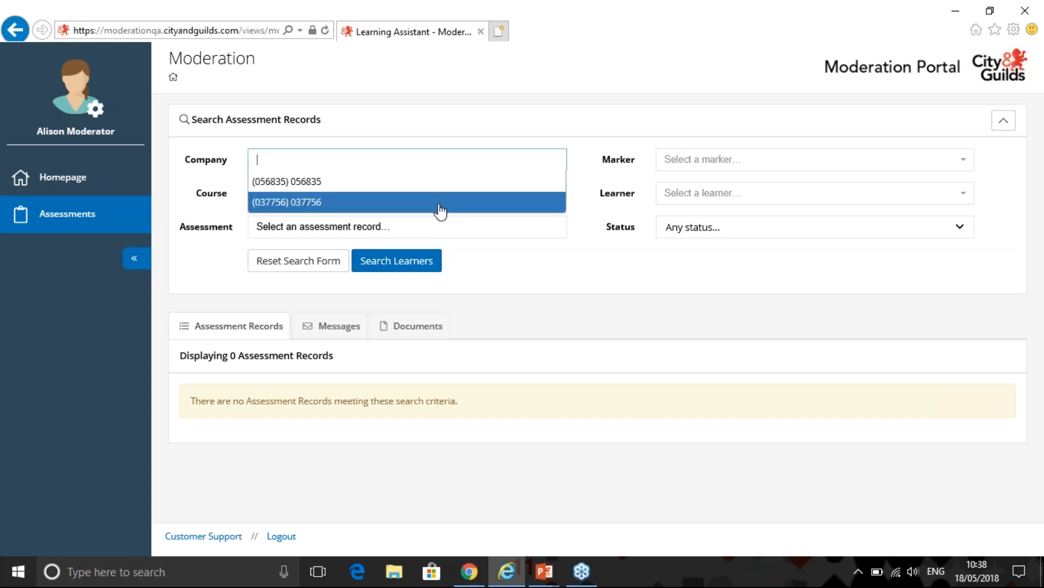
click(438, 204)
click(427, 212)
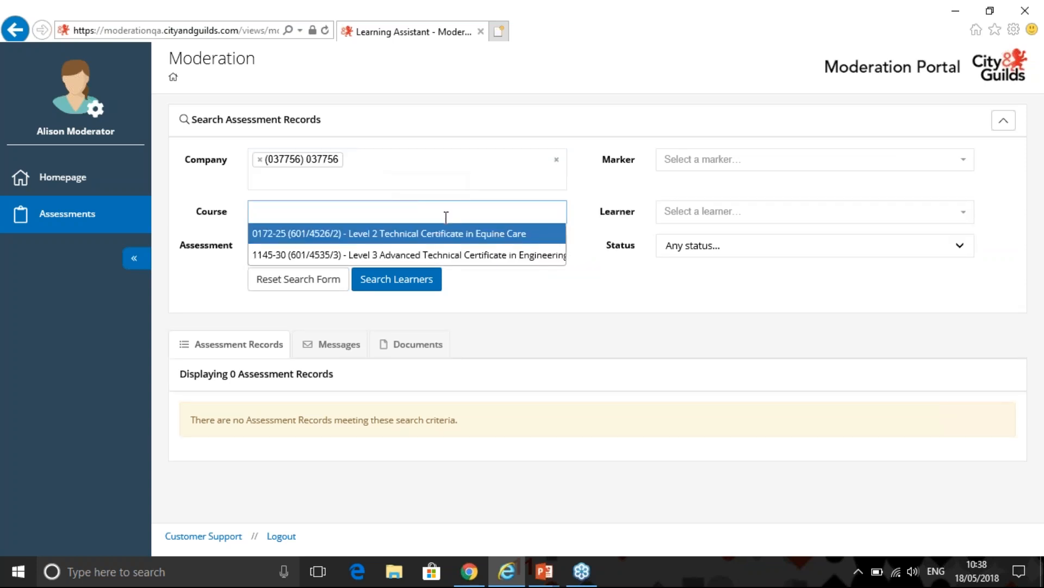
click(483, 234)
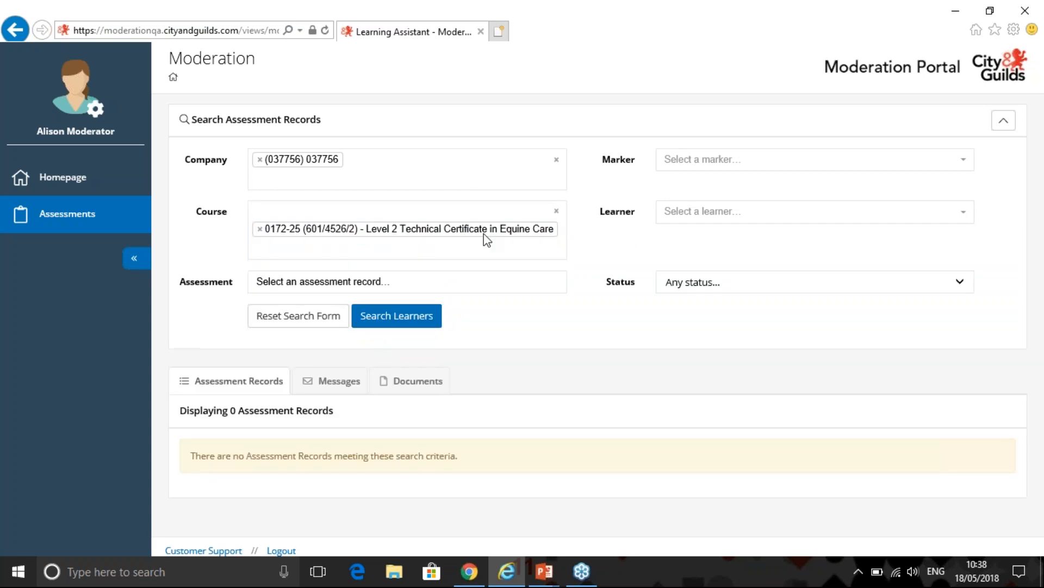
click(391, 281)
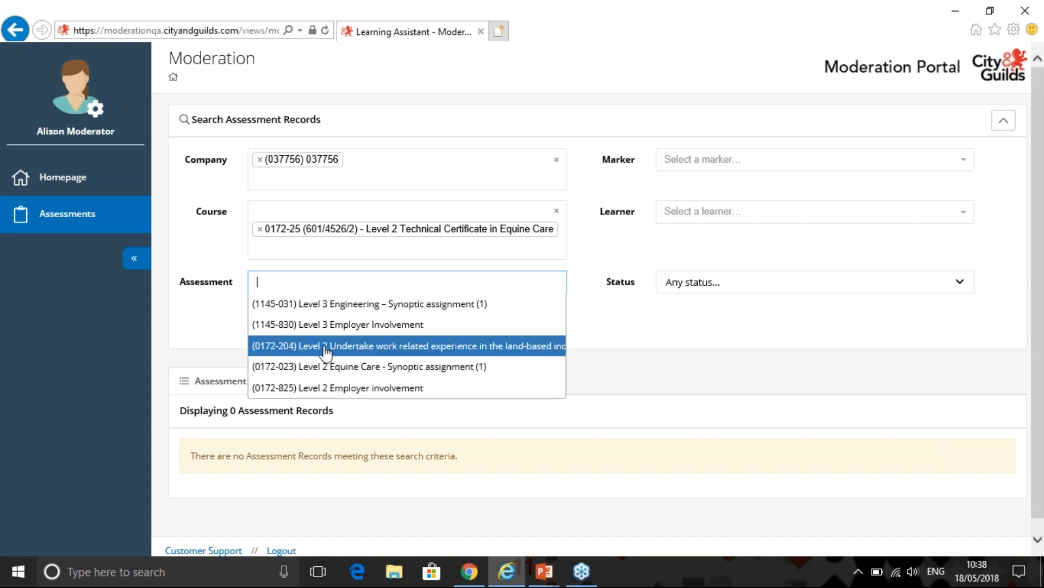
click(514, 352)
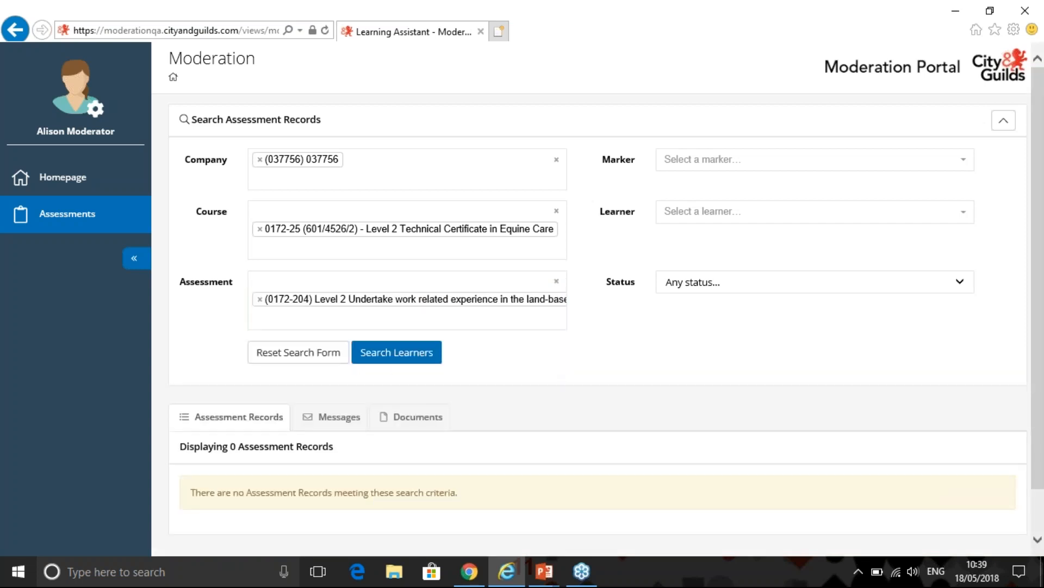
click(398, 354)
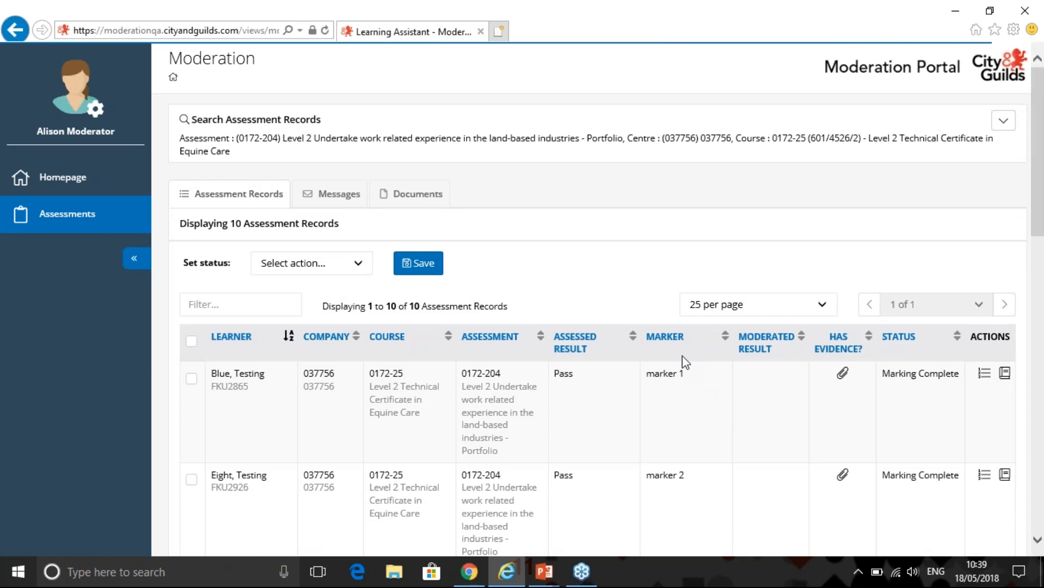
- Review the equine care assessment records, set the status of all of them to Ready For Moderation, and save
scroll(684, 362, down, 7)
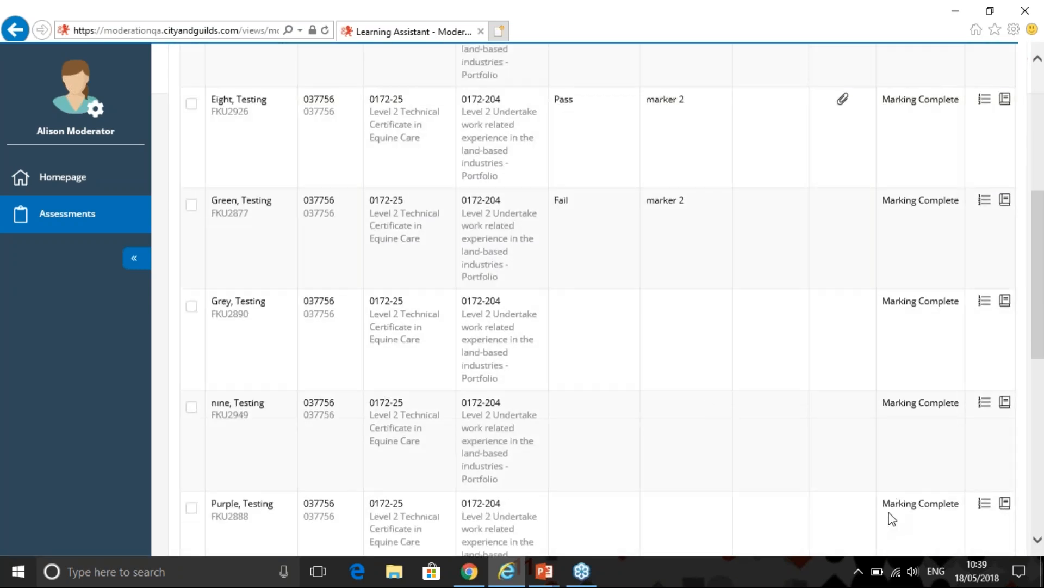
scroll(895, 517, down, 7)
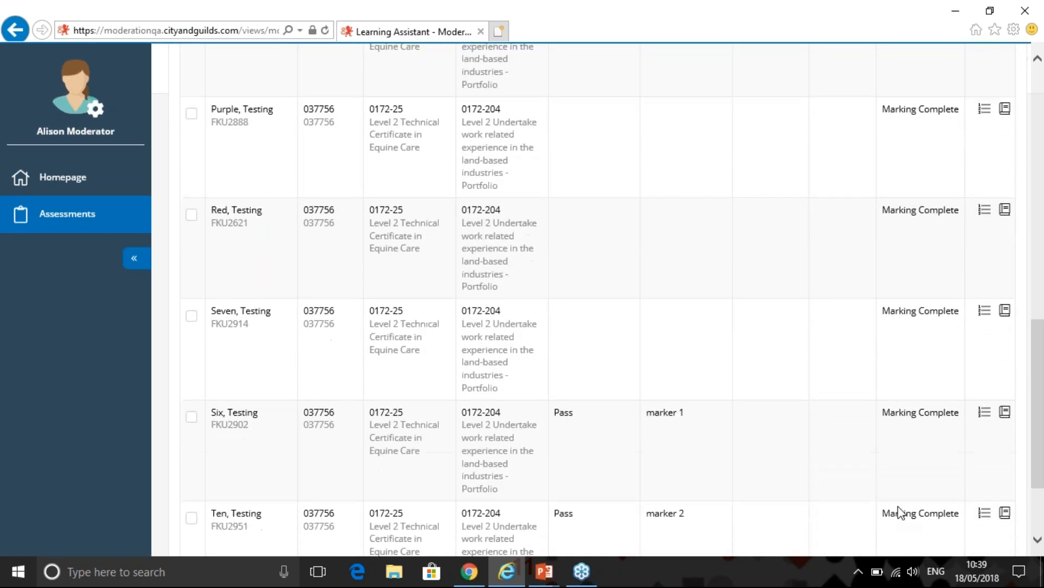
scroll(898, 511, down, 3)
scroll(863, 490, up, 15)
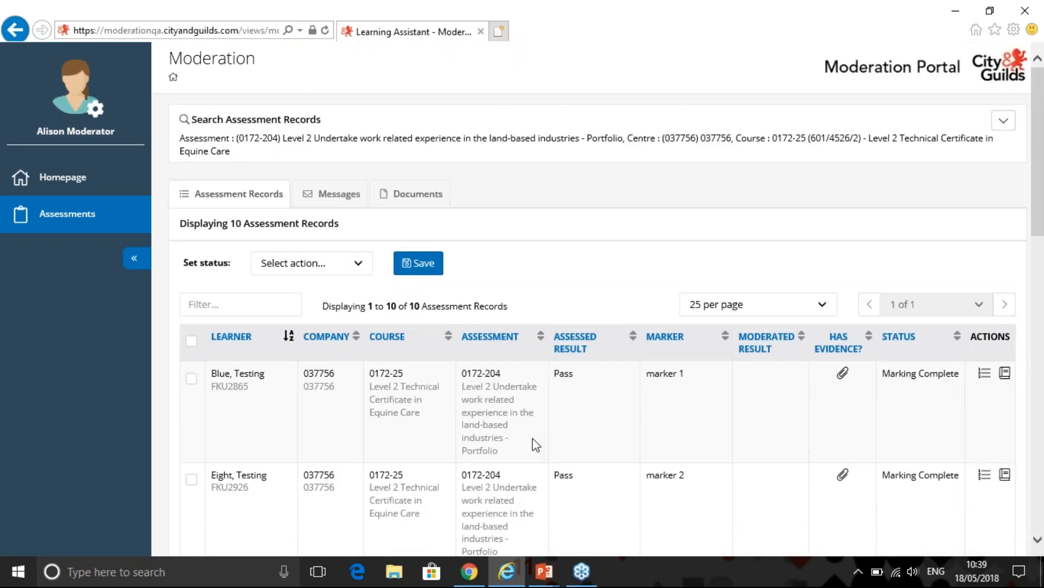
click(191, 342)
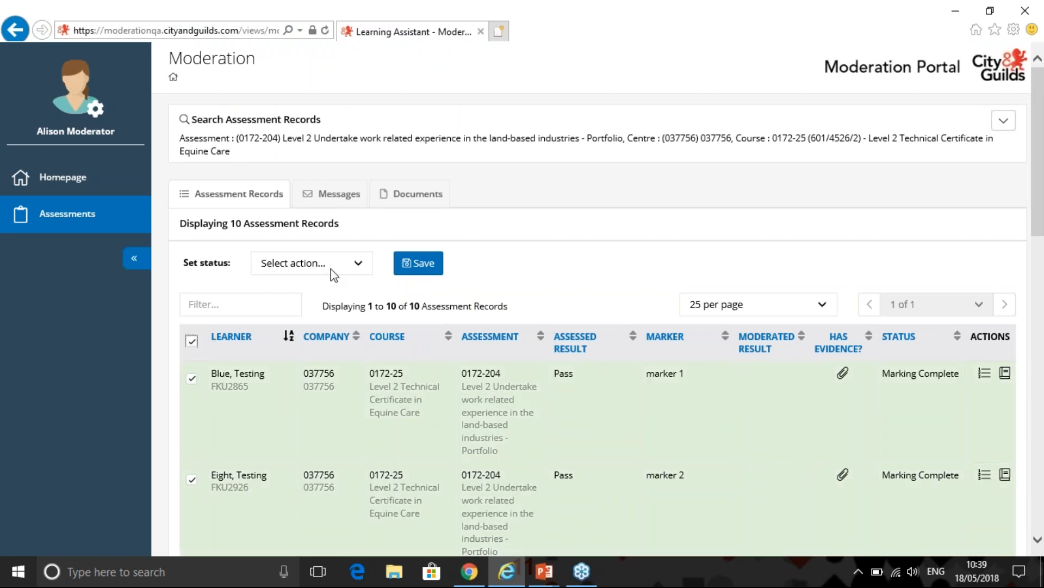
click(357, 264)
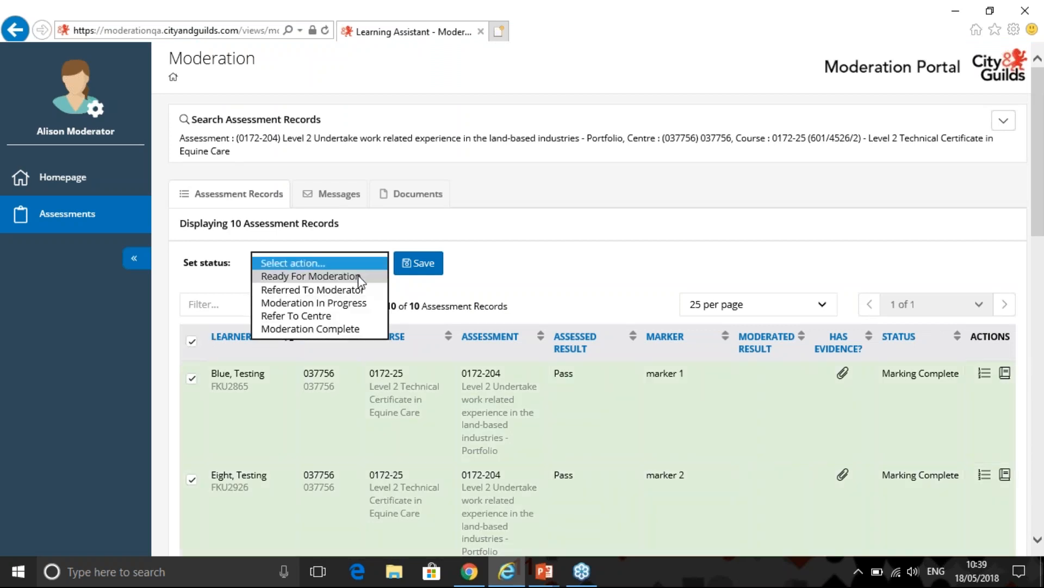
click(361, 276)
click(424, 263)
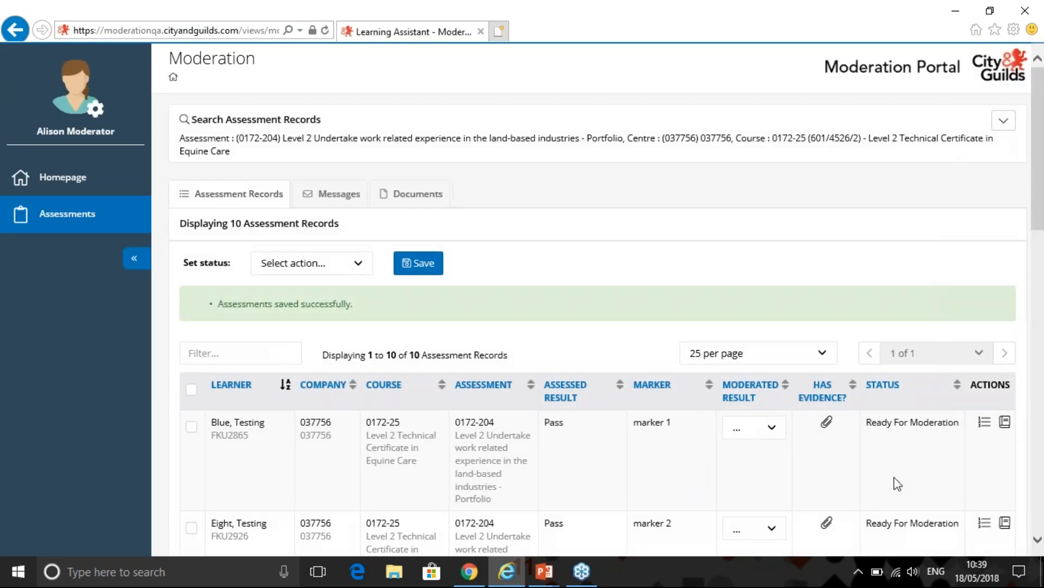
- Show the first learner's uploaded evidence and compare the assessed results, markers and evidence of the first few records
click(984, 422)
scroll(920, 472, down, 1)
scroll(691, 456, down, 1)
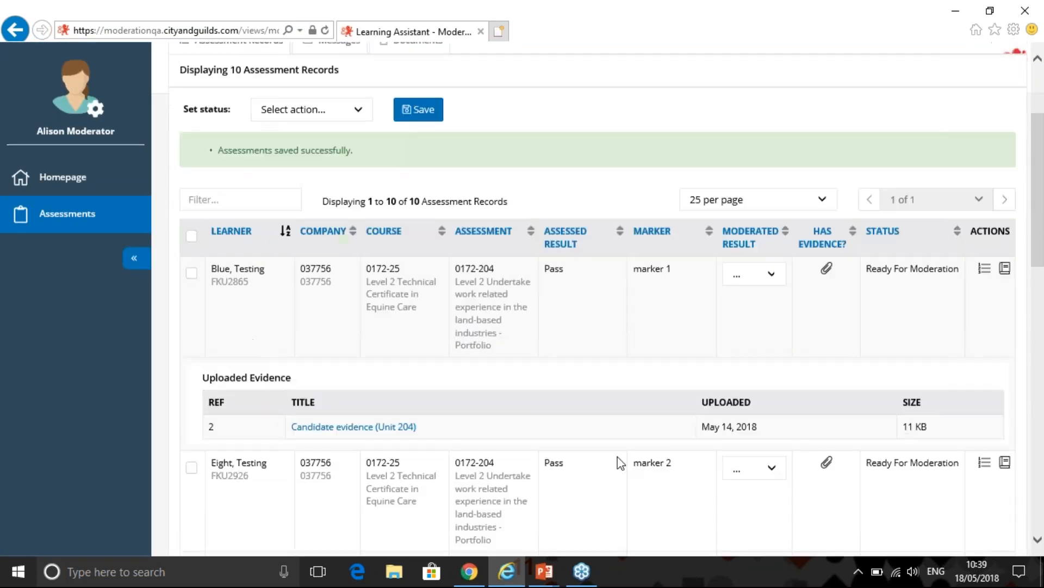
scroll(536, 474, down, 1)
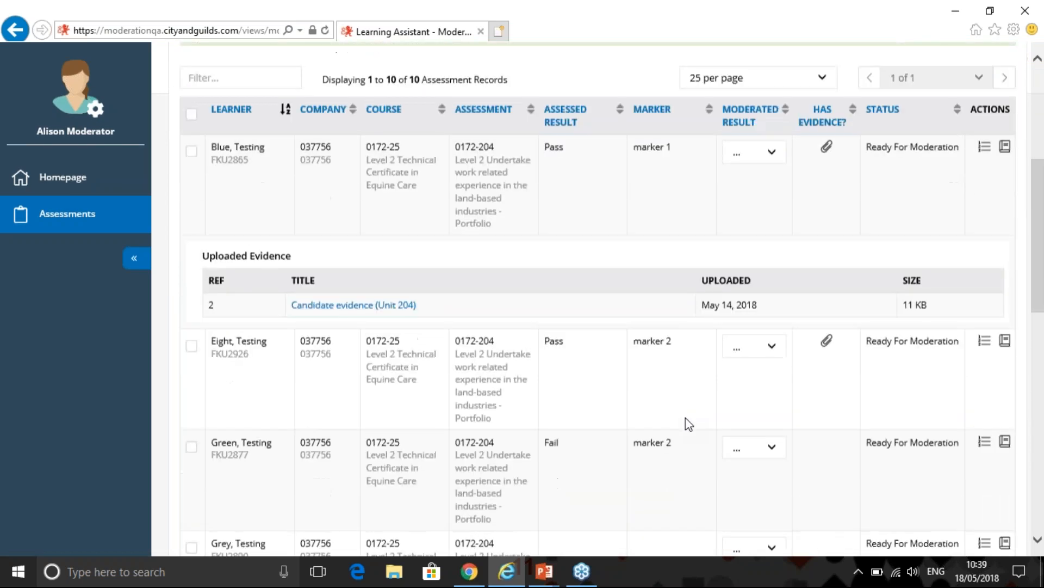
scroll(685, 417, up, 4)
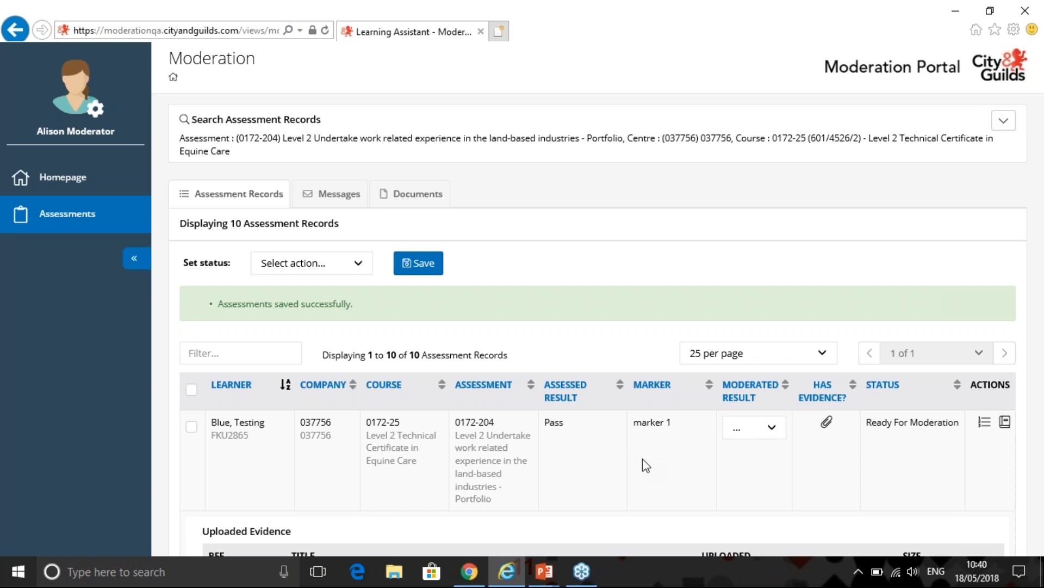
scroll(604, 444, down, 3)
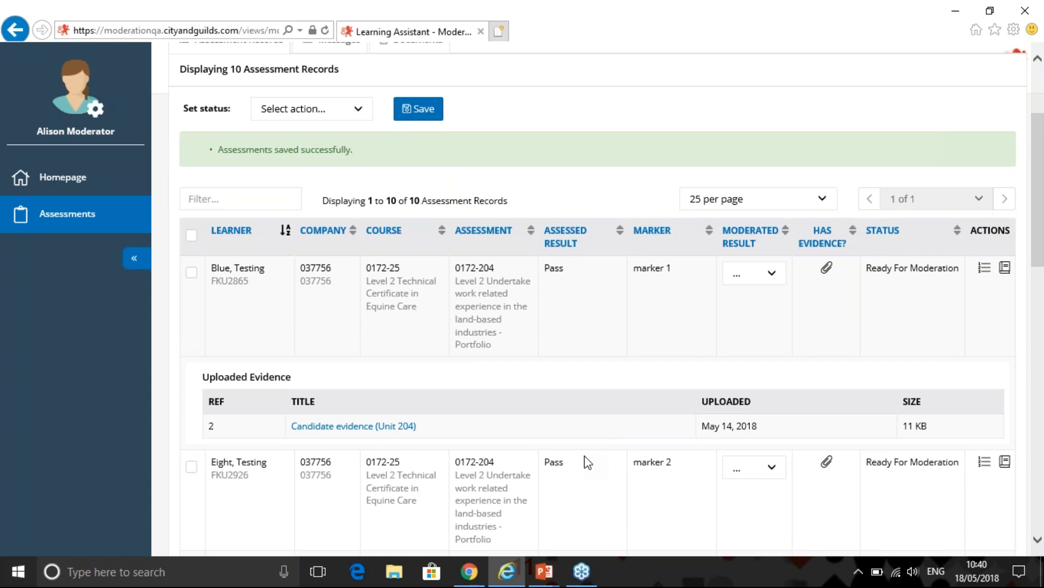
scroll(588, 461, up, 3)
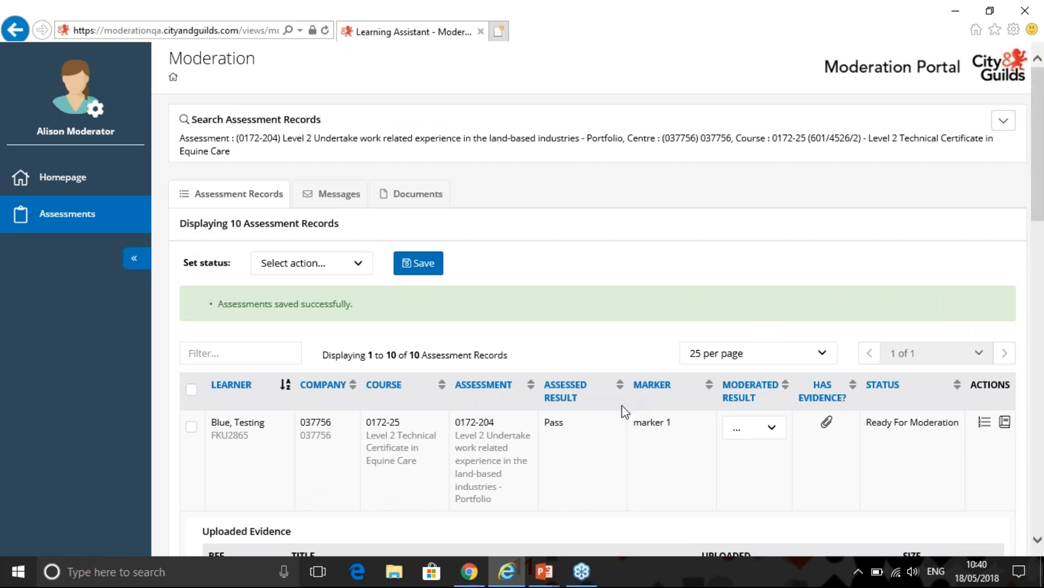
- Select all the equine care records, check the first learner's moderated result options without choosing one, and check the selection down the list
click(192, 389)
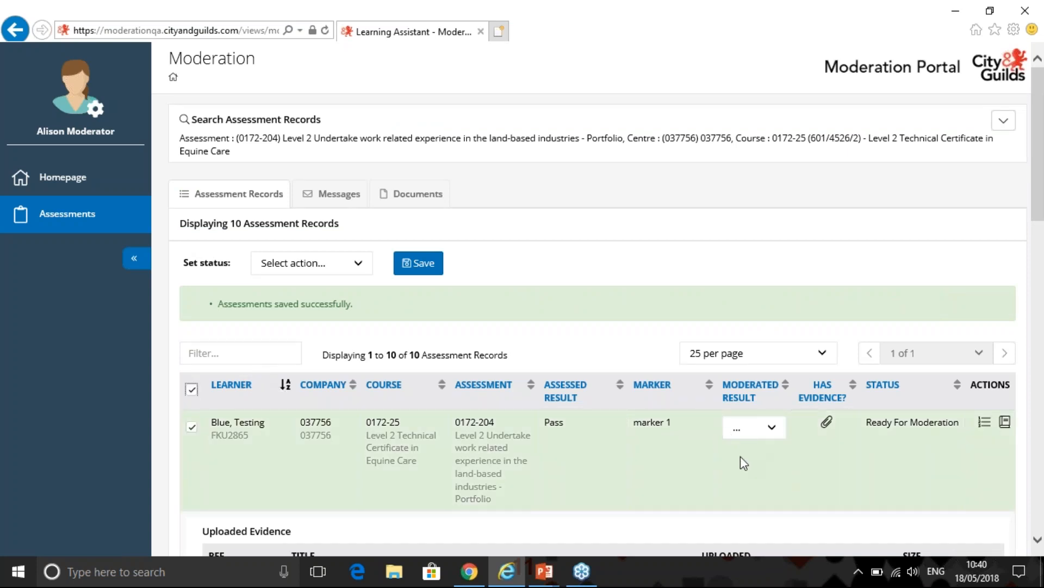
click(782, 429)
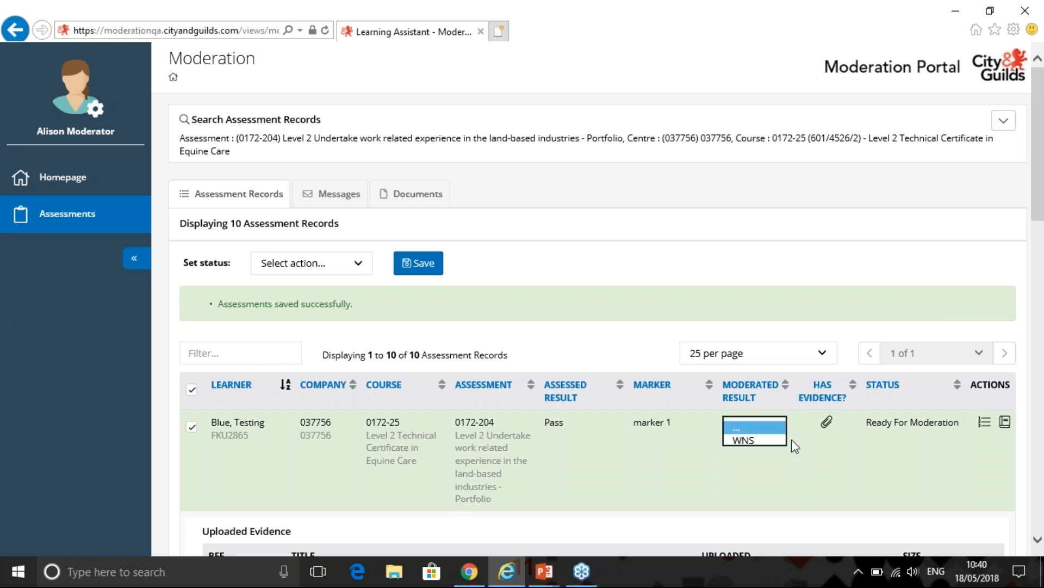
click(810, 471)
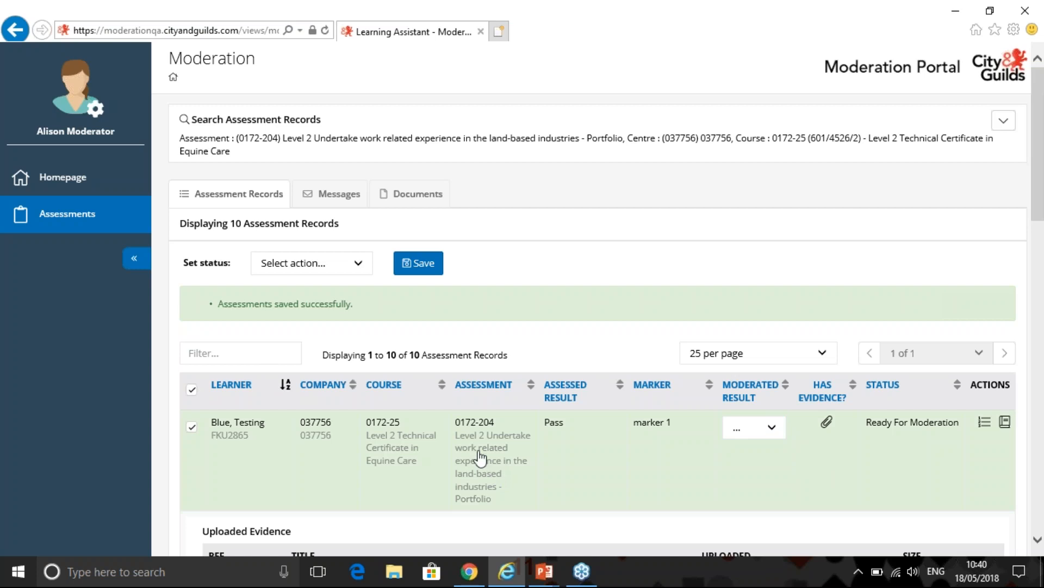
scroll(275, 492, down, 10)
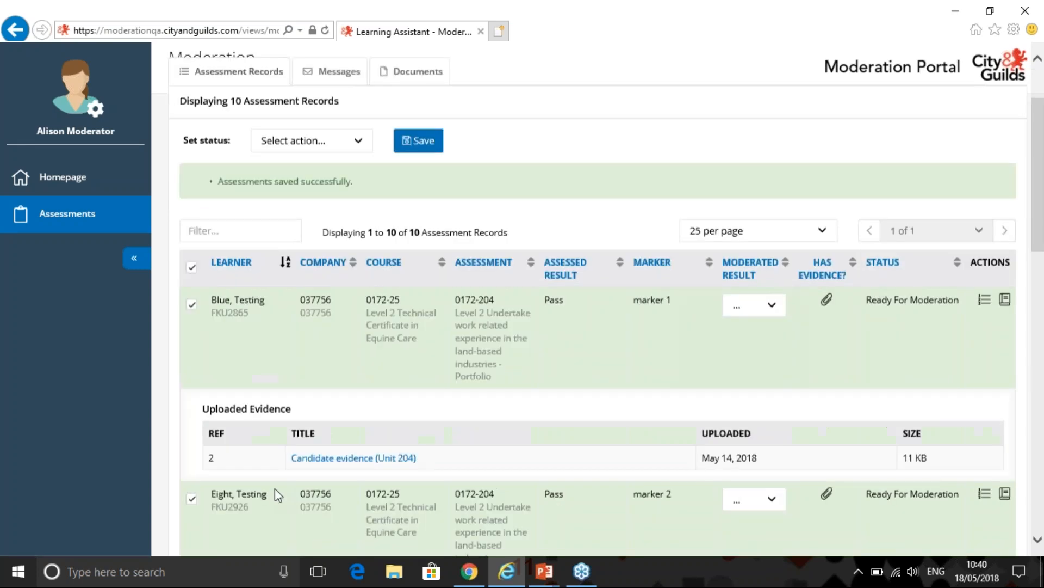
scroll(291, 483, down, 5)
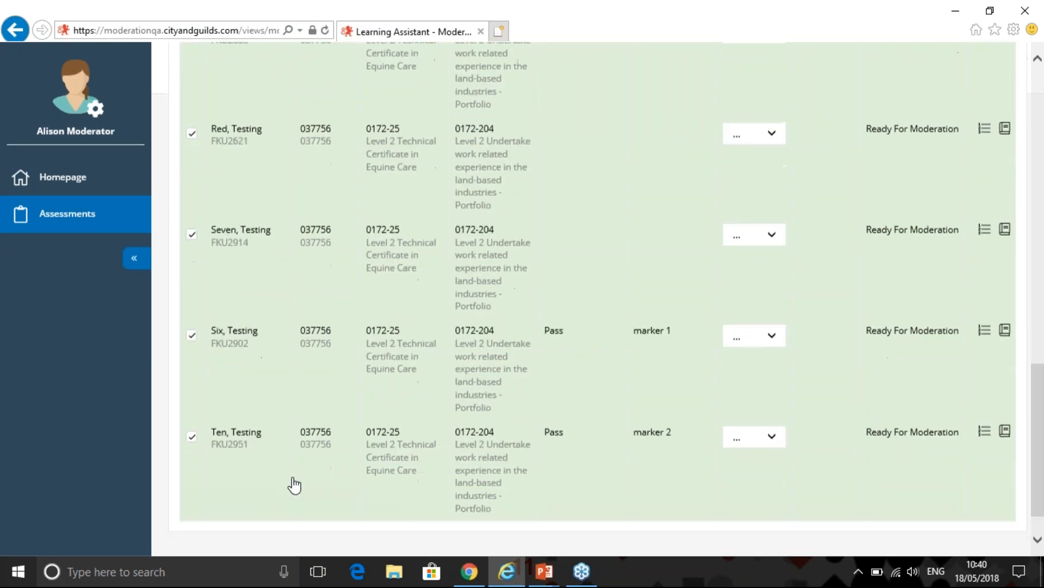
scroll(293, 484, up, 8)
scroll(294, 484, up, 7)
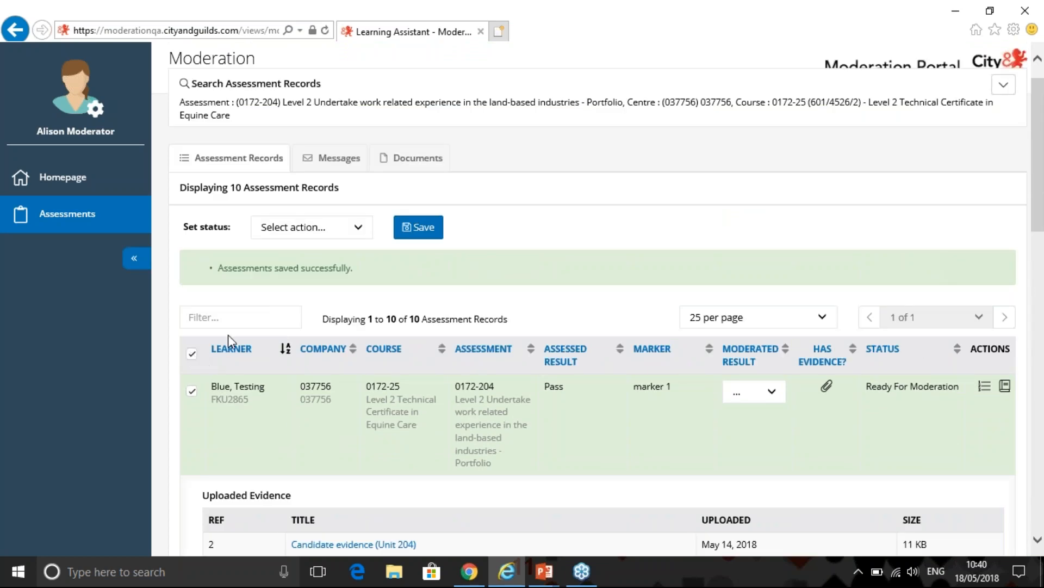
- Go through the status options for the selected equine care records and choose Refer To Centre without saving it
click(355, 227)
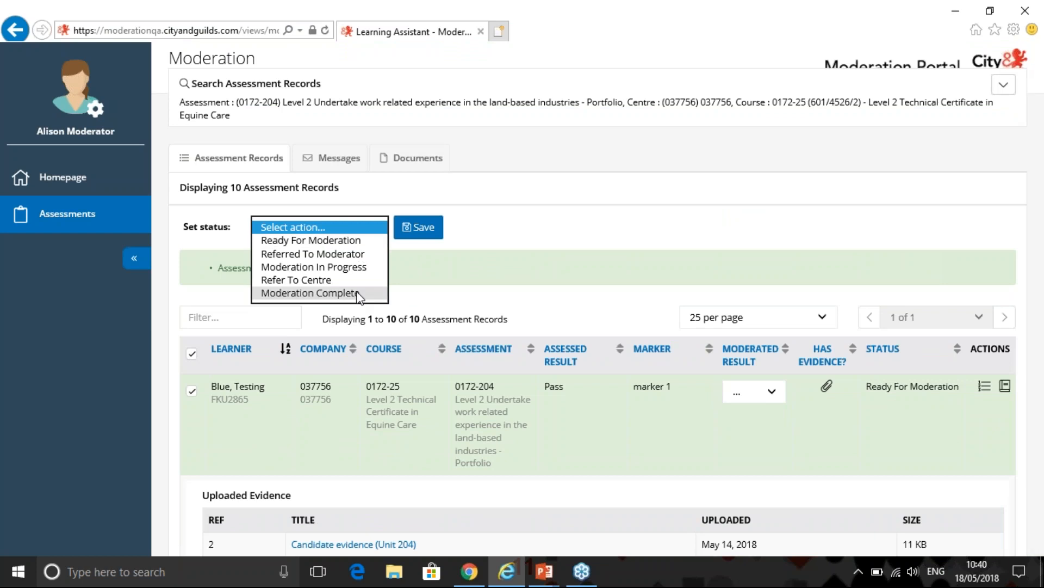
click(580, 230)
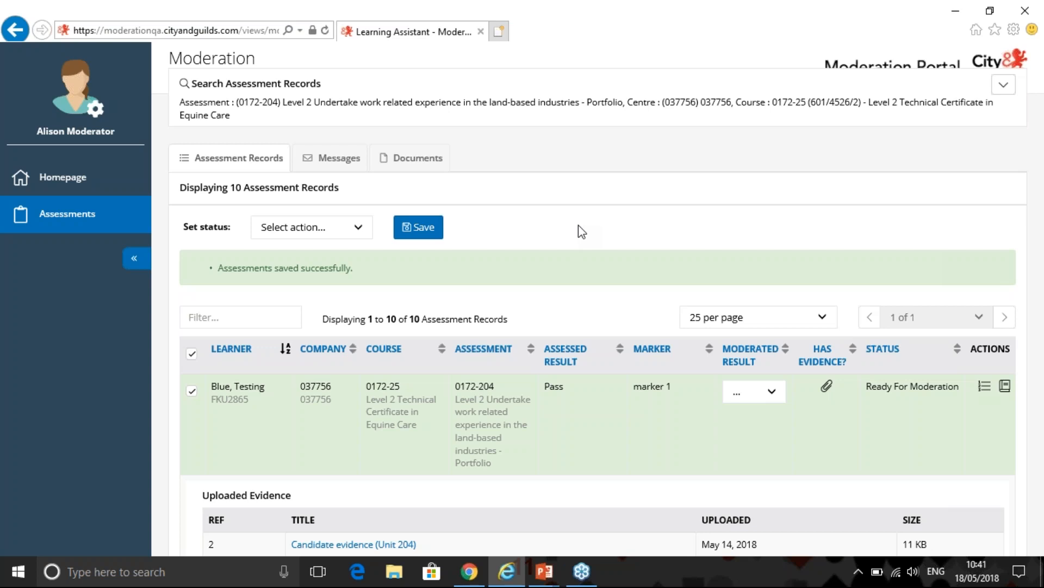
click(364, 226)
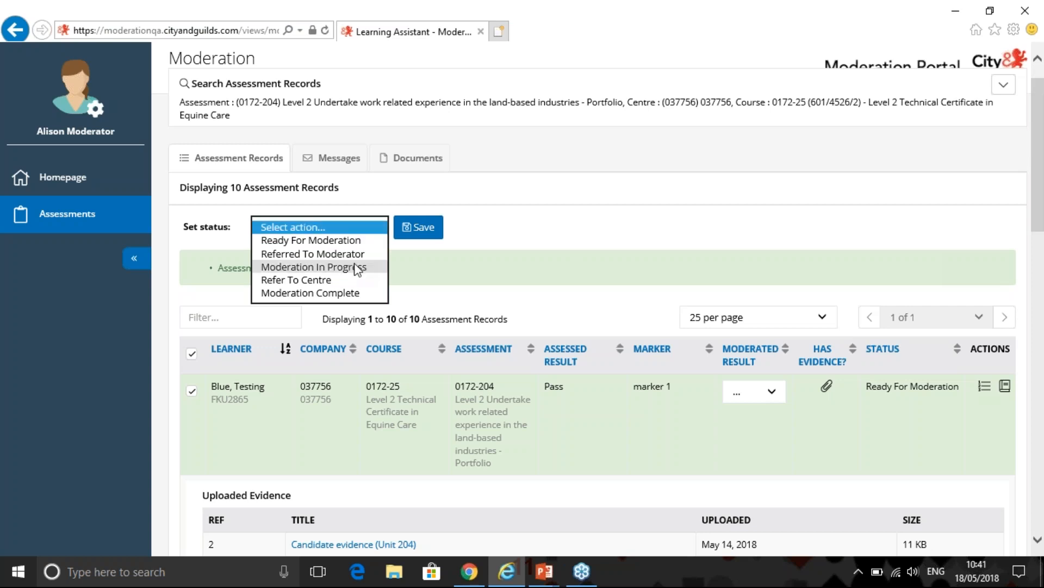
click(353, 278)
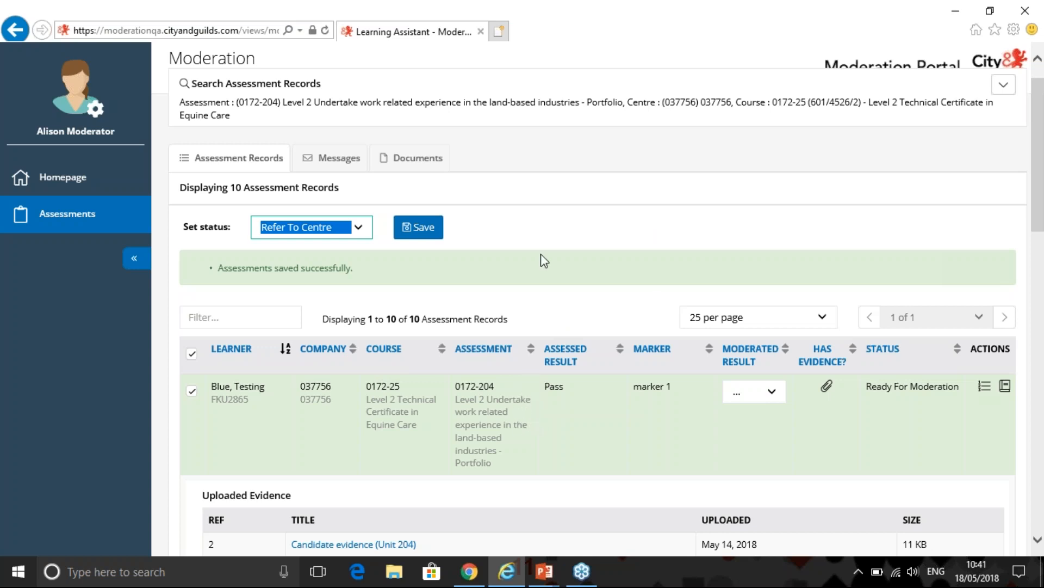
click(551, 233)
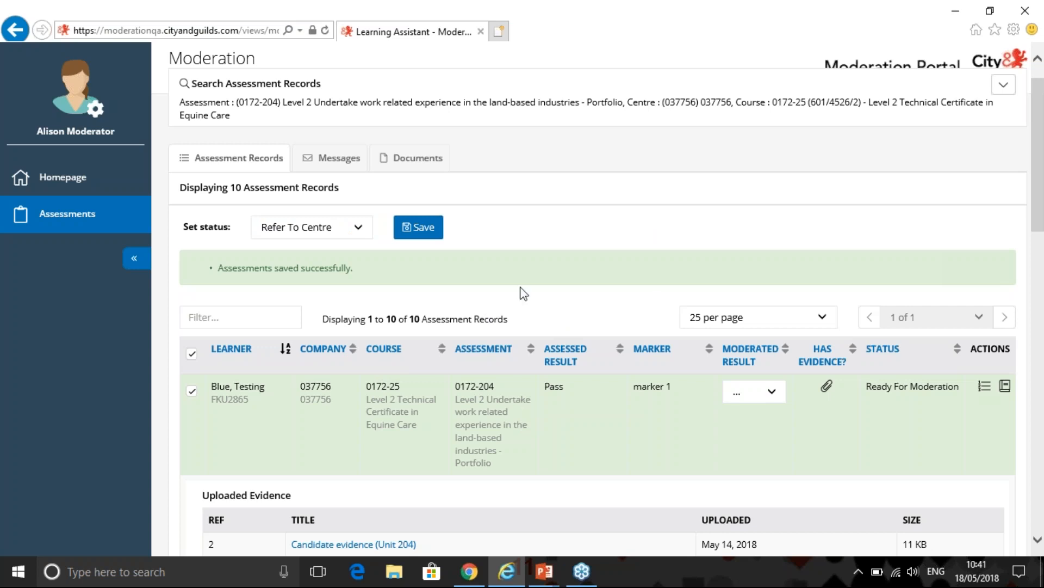
click(360, 226)
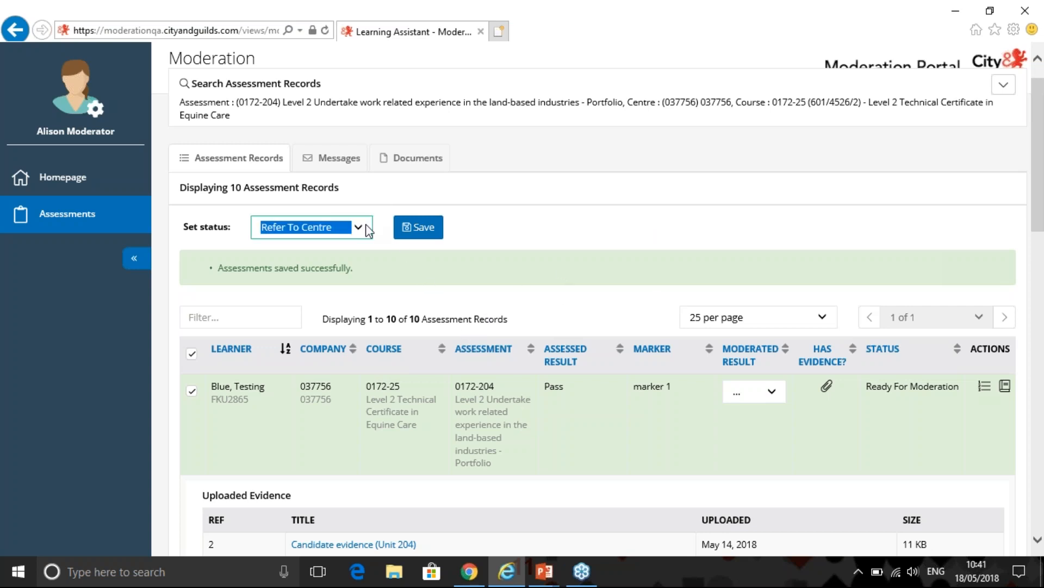
click(580, 234)
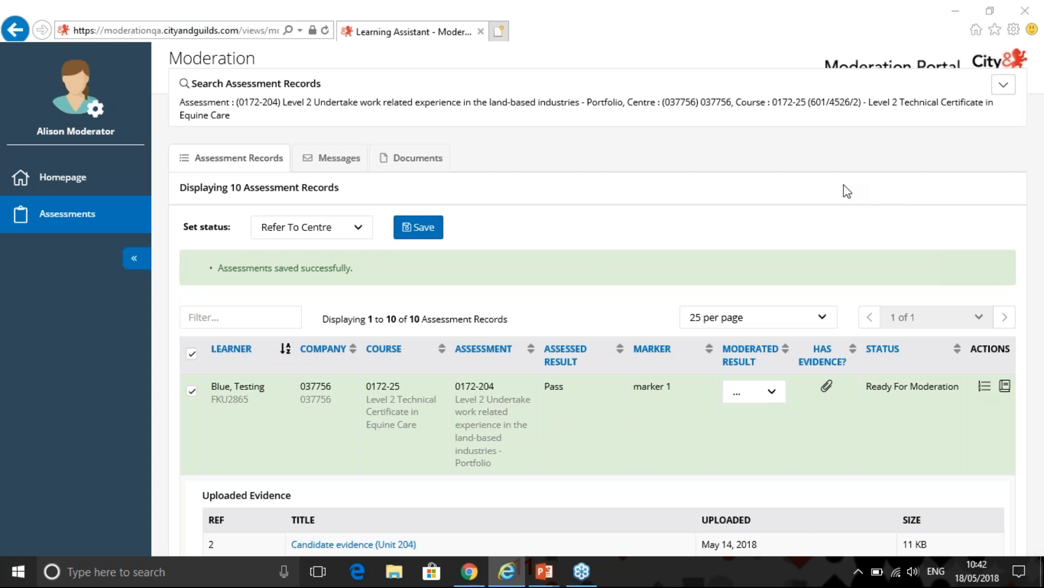
- Set the status of all the selected 0172-204 records to Moderation Complete and save
scroll(762, 207, up, 1)
click(364, 264)
click(343, 275)
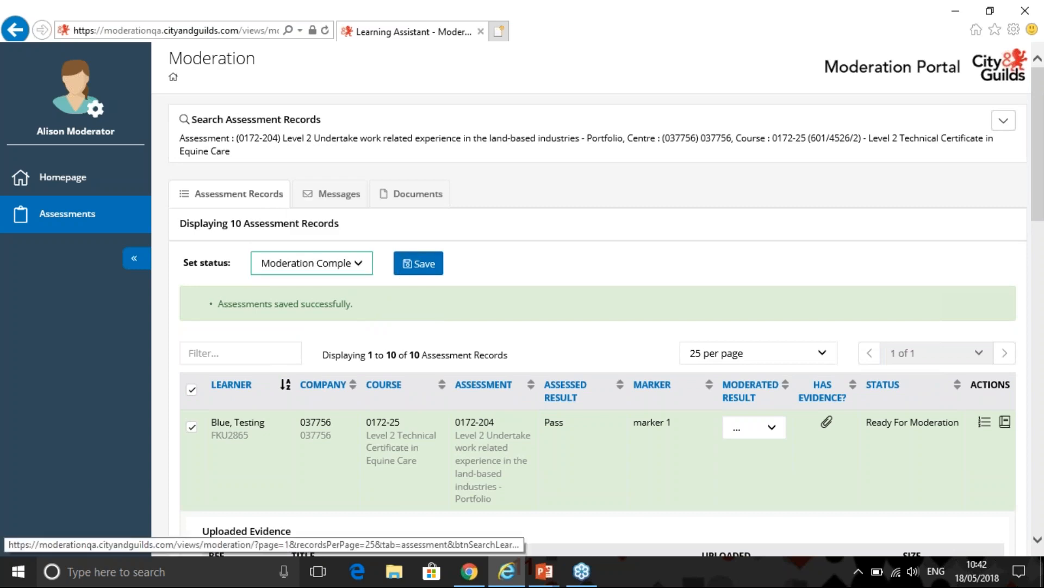
click(419, 263)
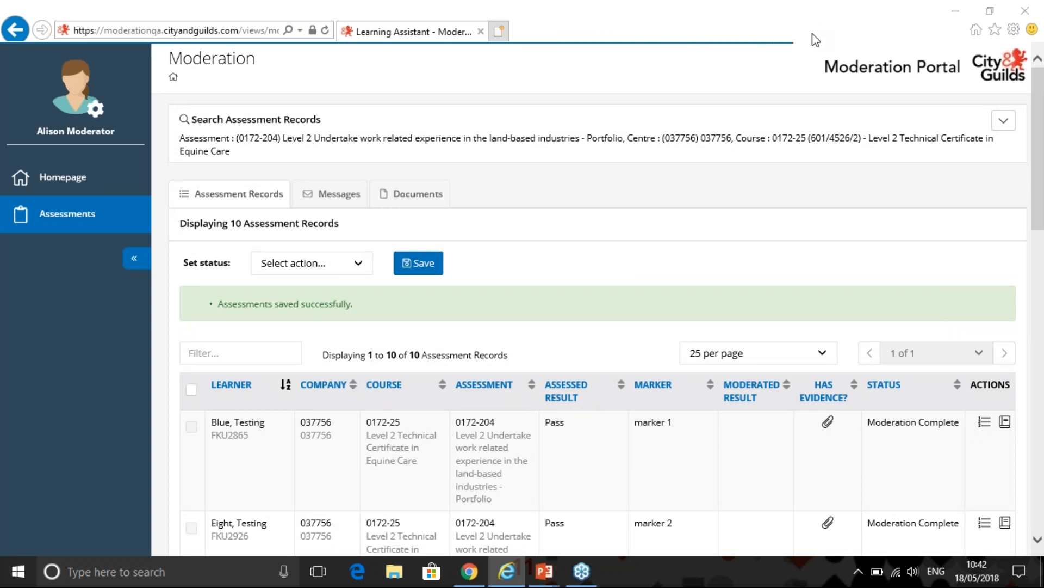
- Search company 037756 and course 0172-25 for assessment records of 0172-825 Level 2 Employer involvement
click(1002, 121)
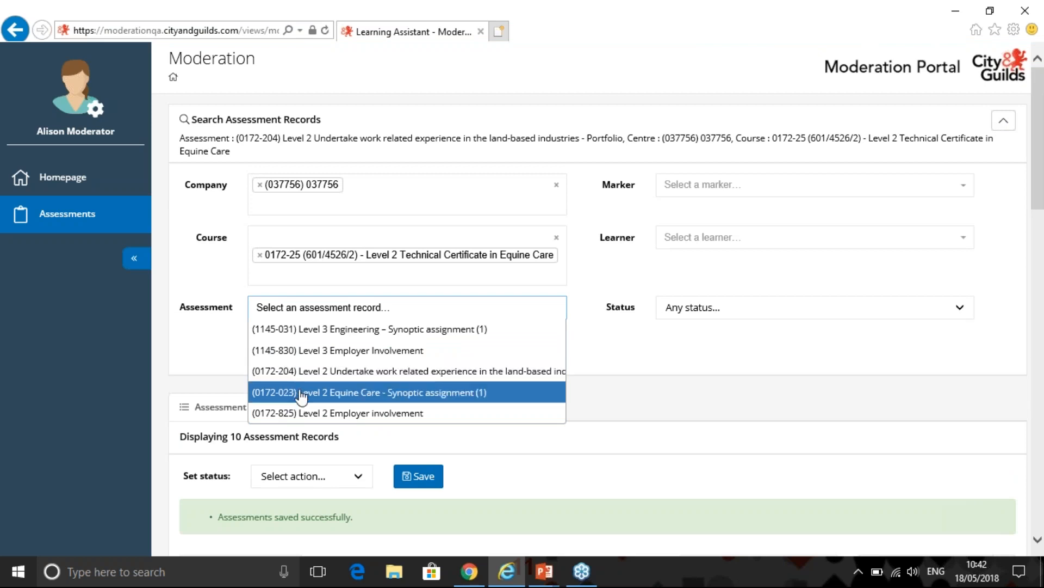
click(331, 416)
click(420, 361)
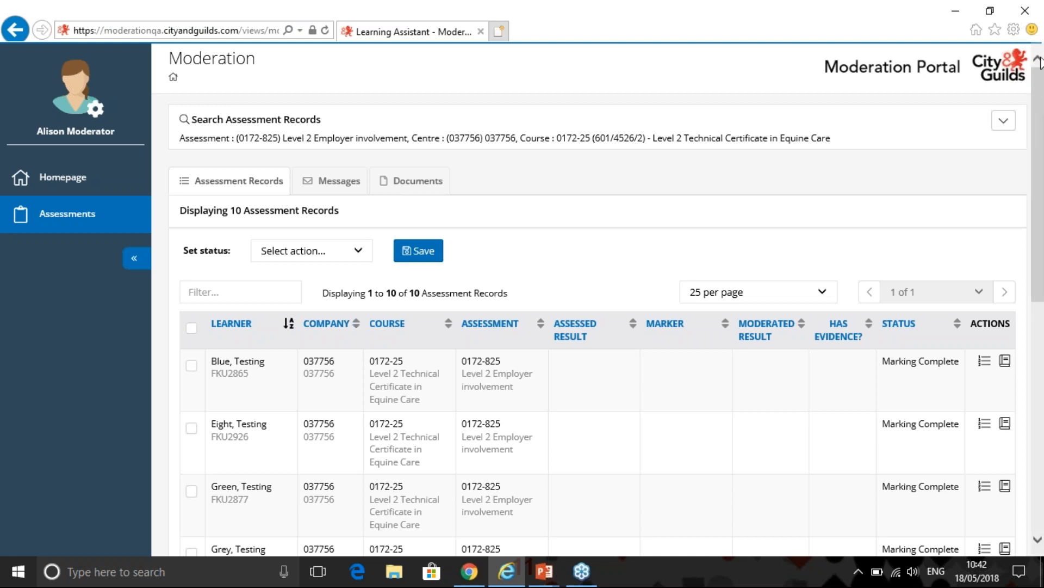
click(1033, 30)
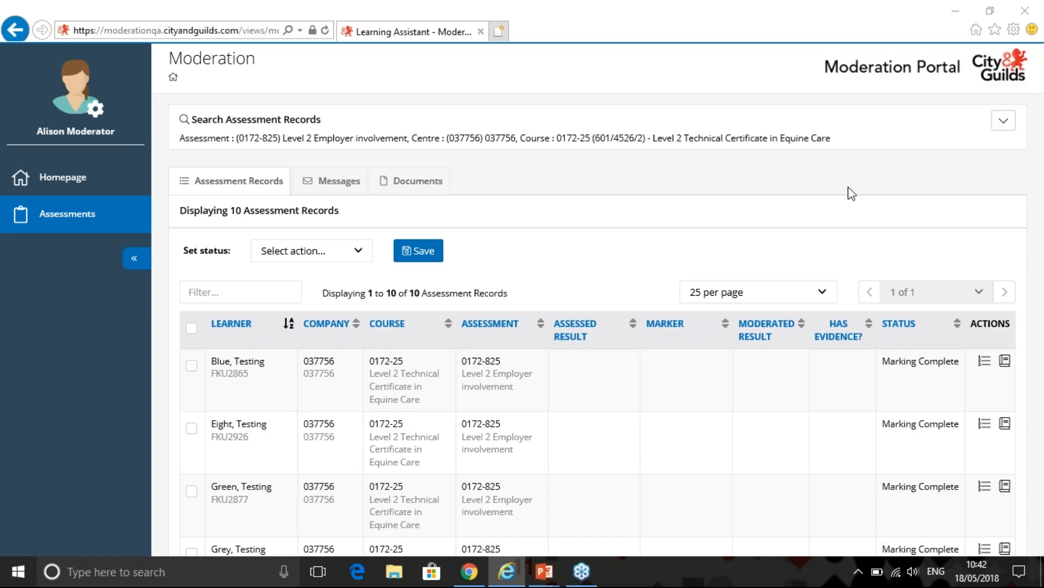
- Show the Employer involvement slide in the presentation, and return to the record list in the Moderation Portal
key(alt+Tab)
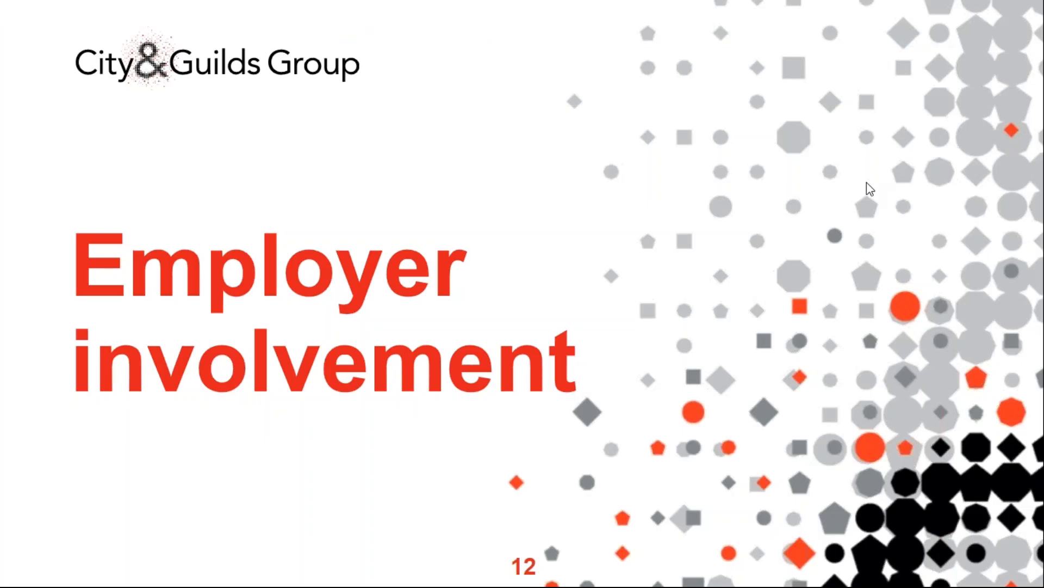
key(alt+Tab)
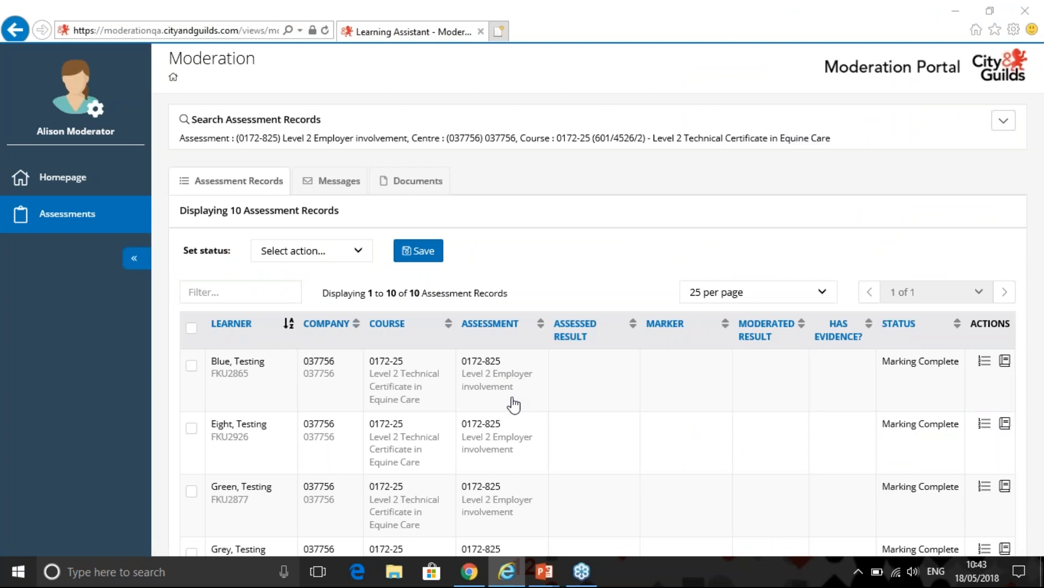
click(599, 387)
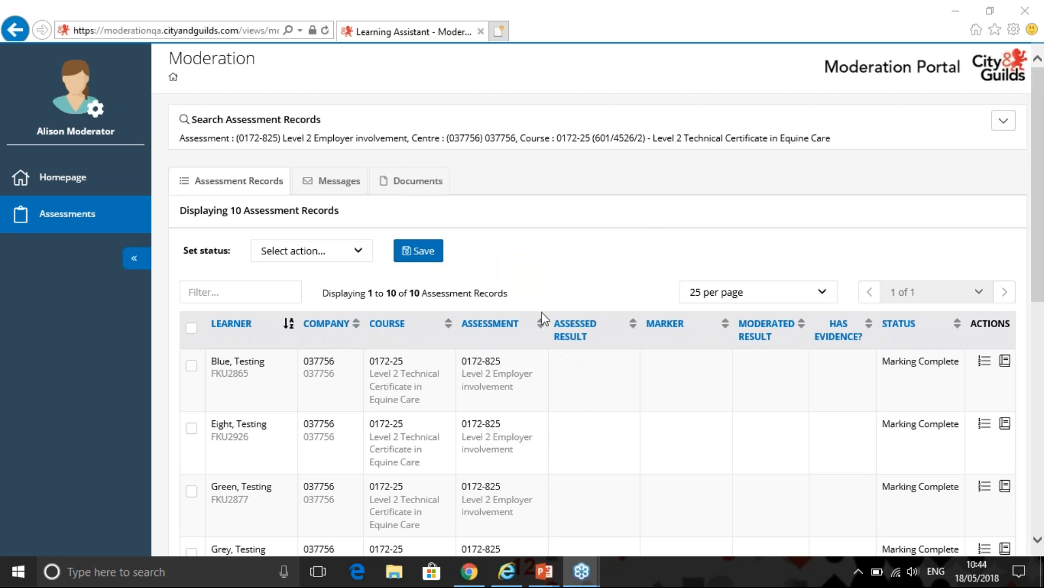
click(589, 326)
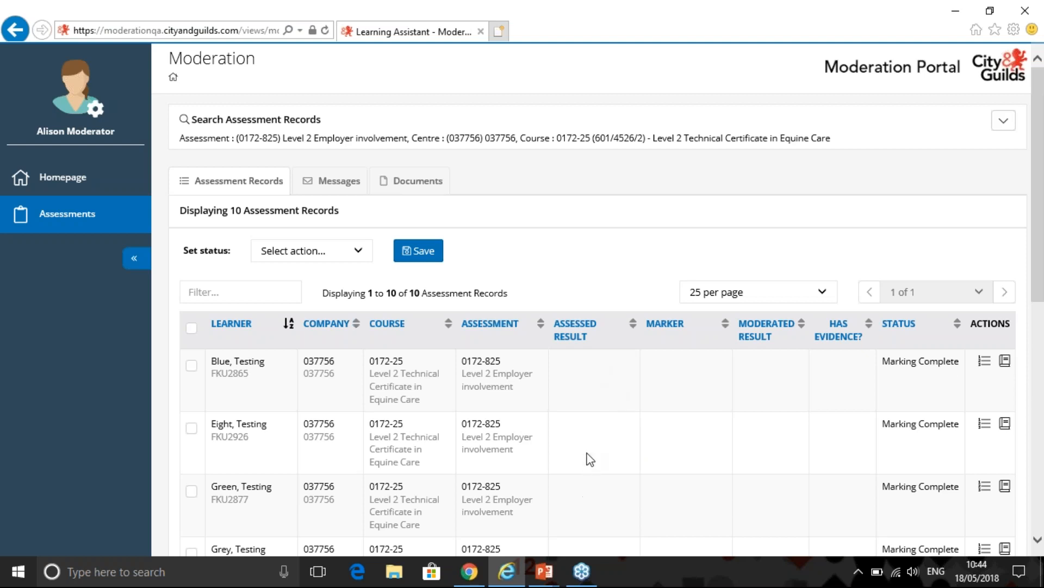
- Look through the 0172-825 employer involvement records, set the status of all of them to Ready For Moderation, and save
scroll(591, 460, down, 9)
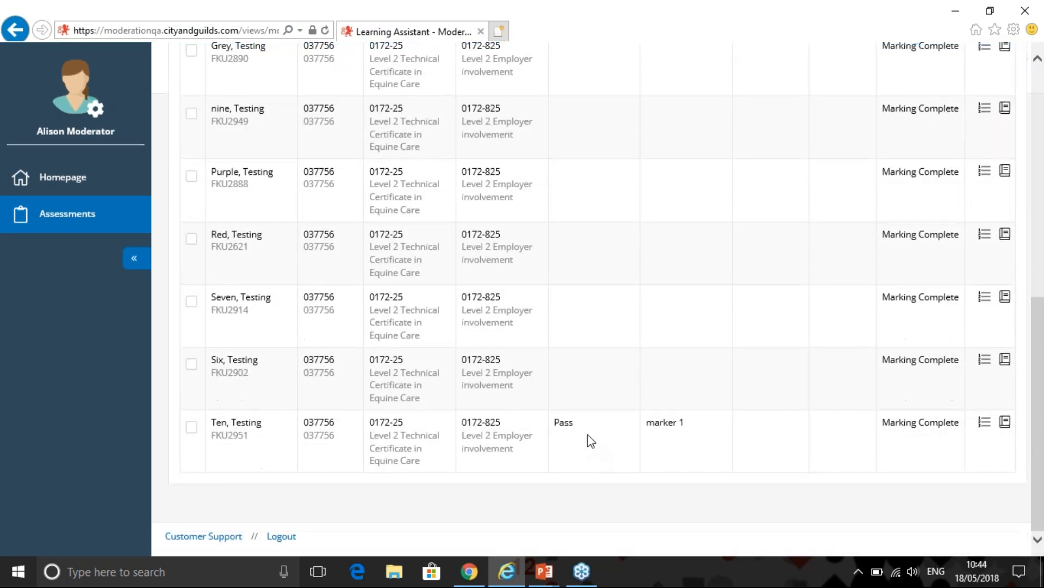
scroll(590, 437, up, 9)
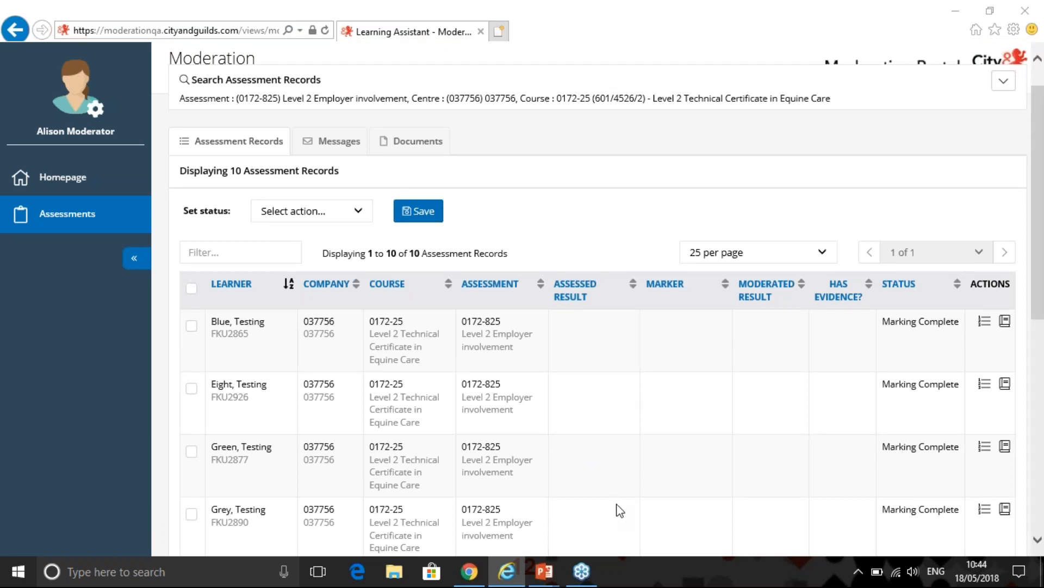
click(192, 288)
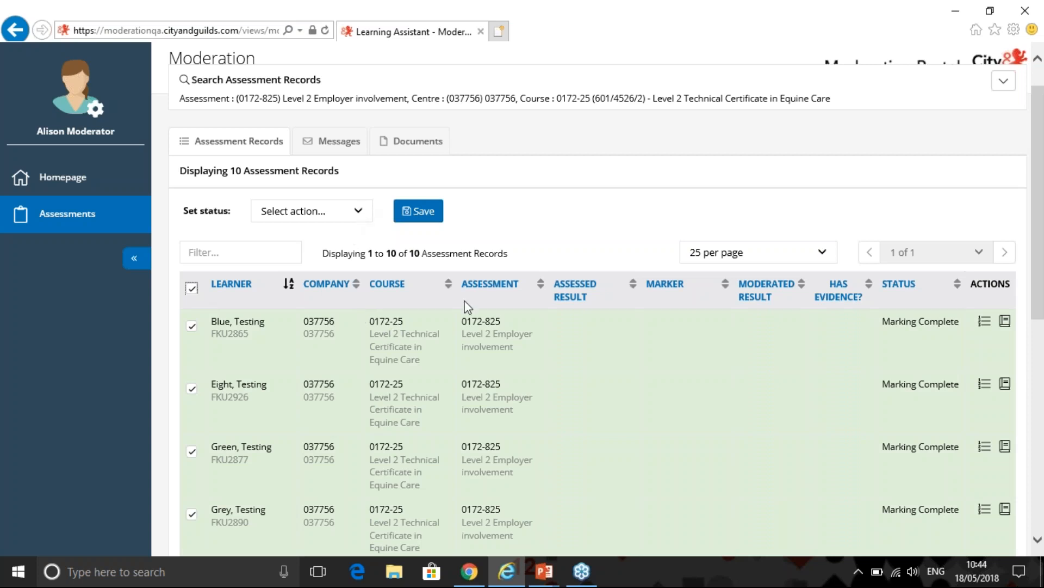
click(358, 211)
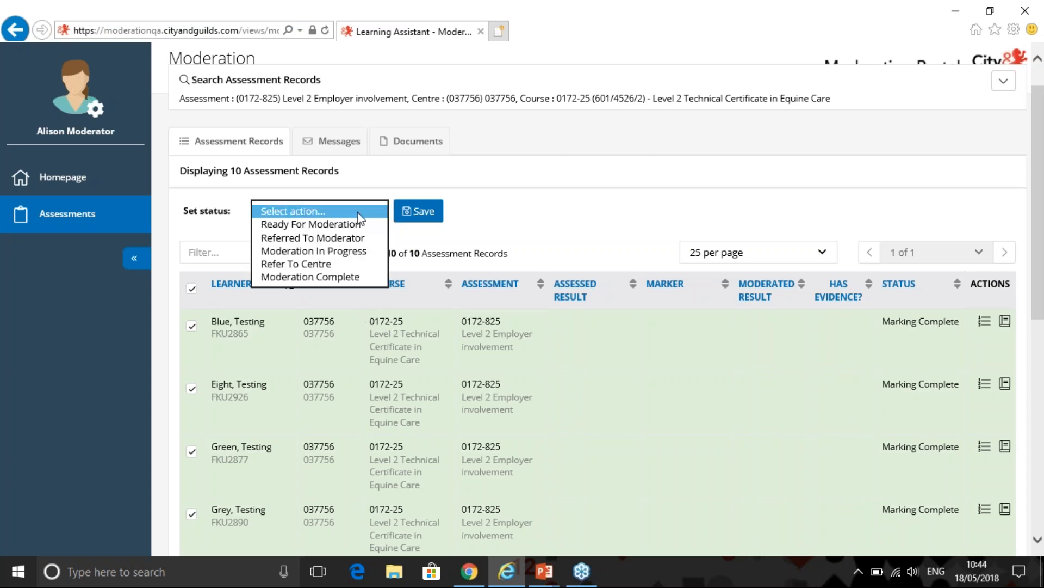
click(344, 229)
click(422, 214)
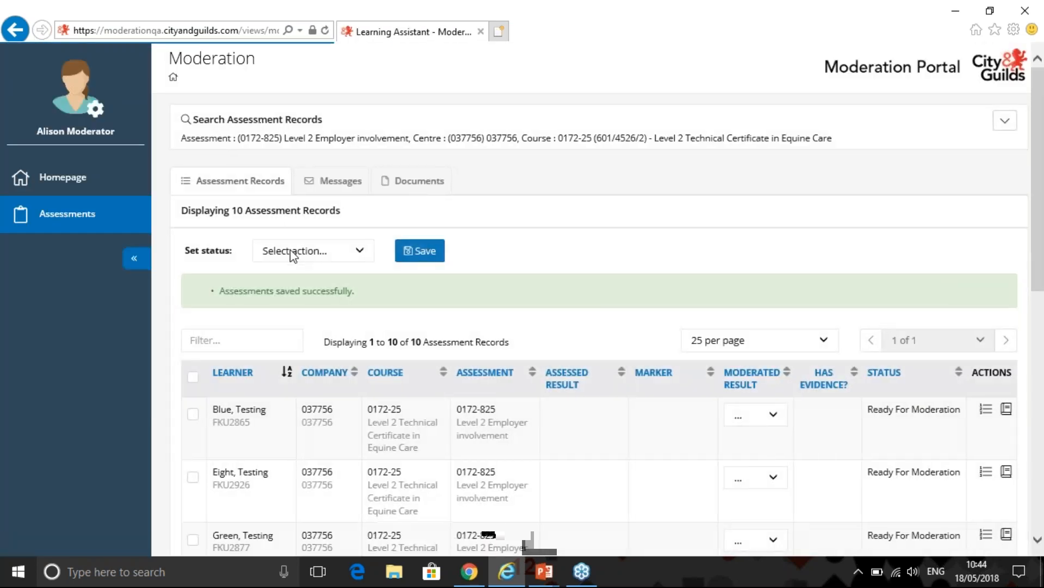
- Set the status of all the 0172-825 employer involvement records to Moderation Complete and save
click(191, 376)
click(357, 250)
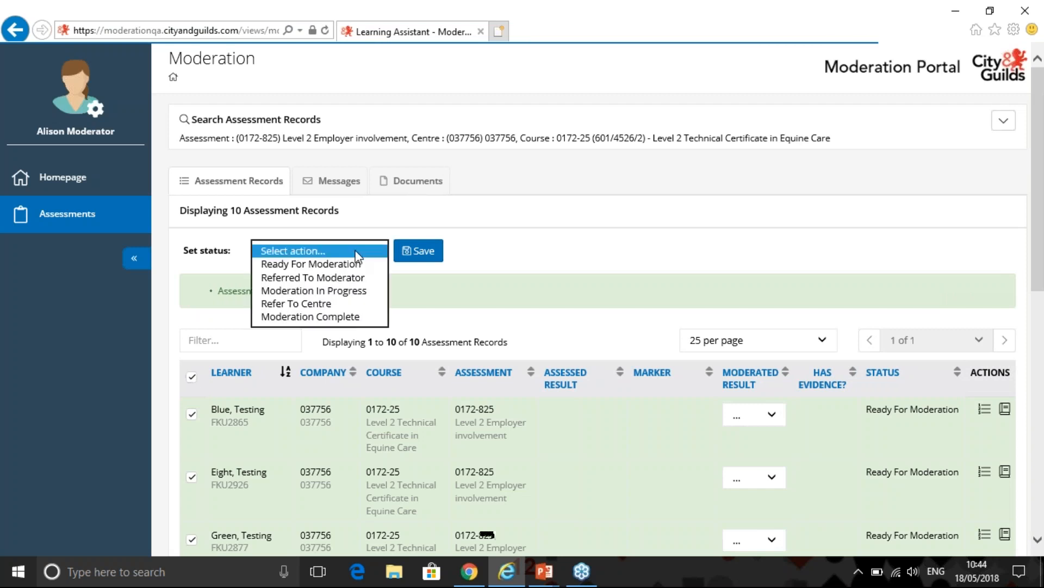
click(342, 316)
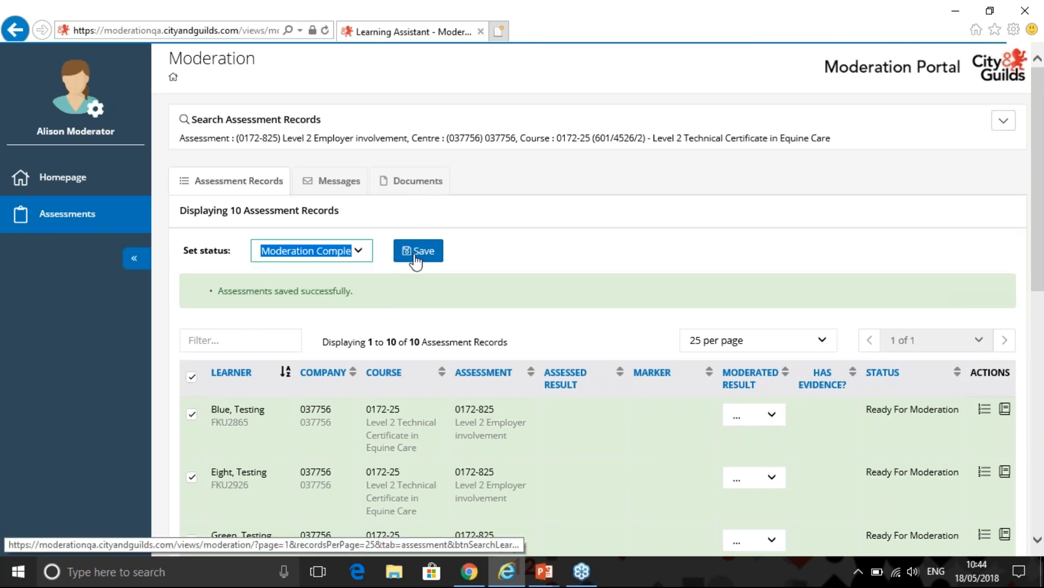
click(417, 251)
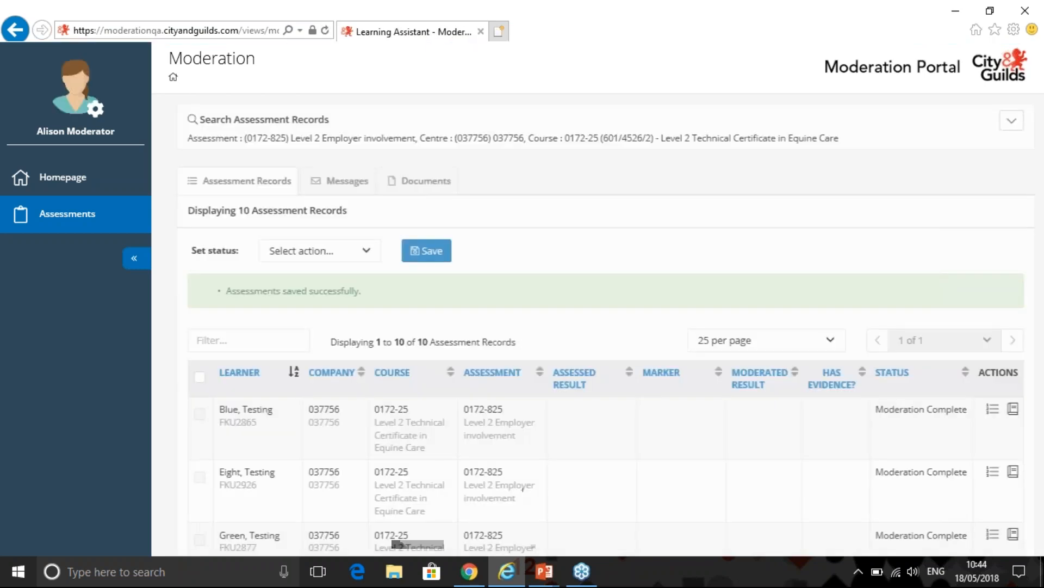